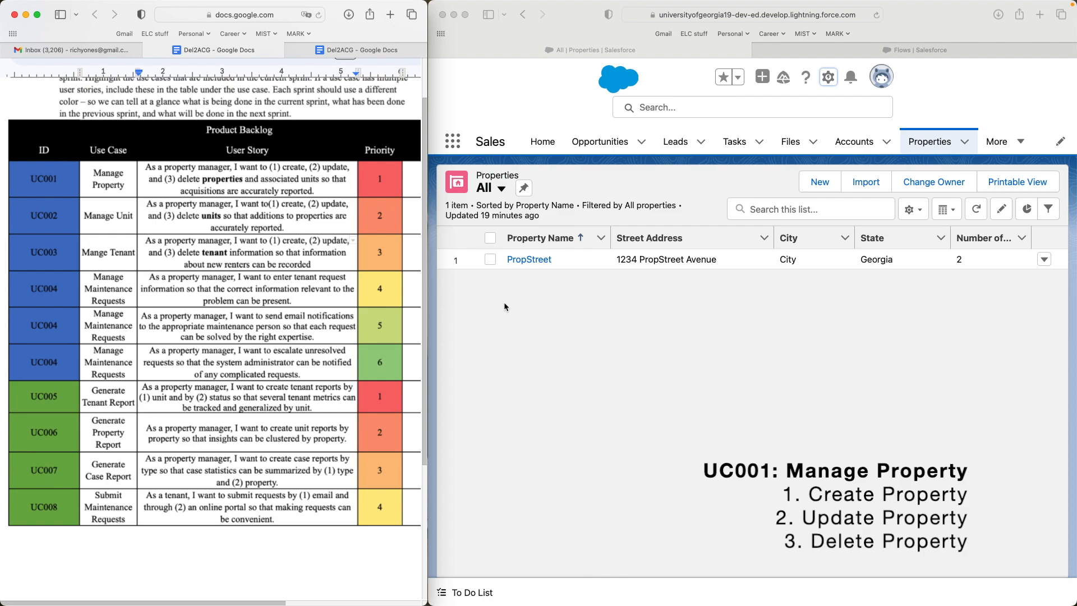
- Show the 2.1.5 Acceptance Criteria table in the second Del2ACG Docs tab beside Salesforce
left_click(331, 51)
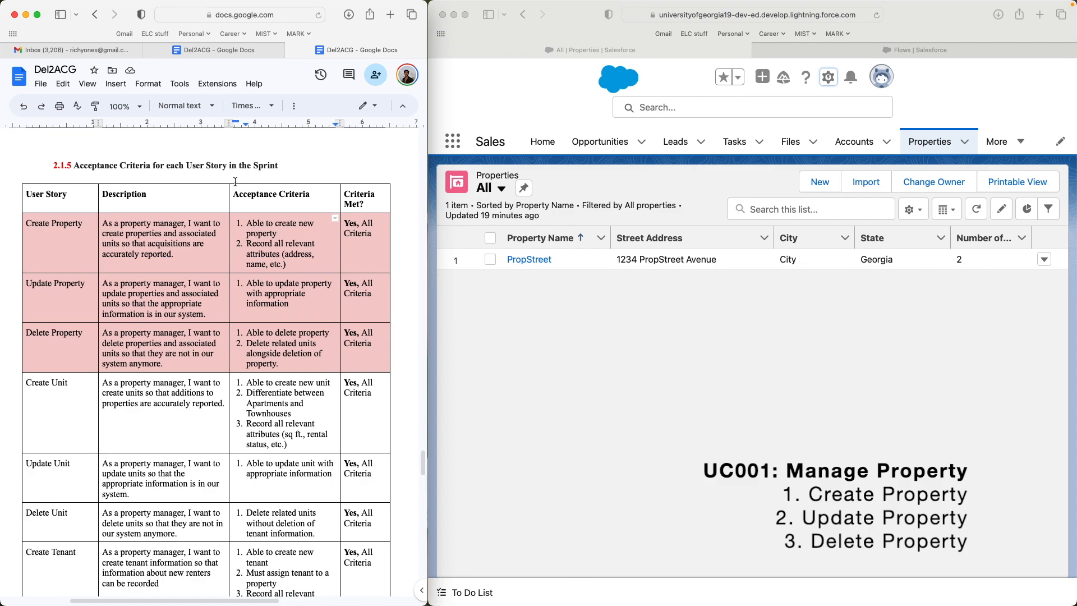
left_click(704, 177)
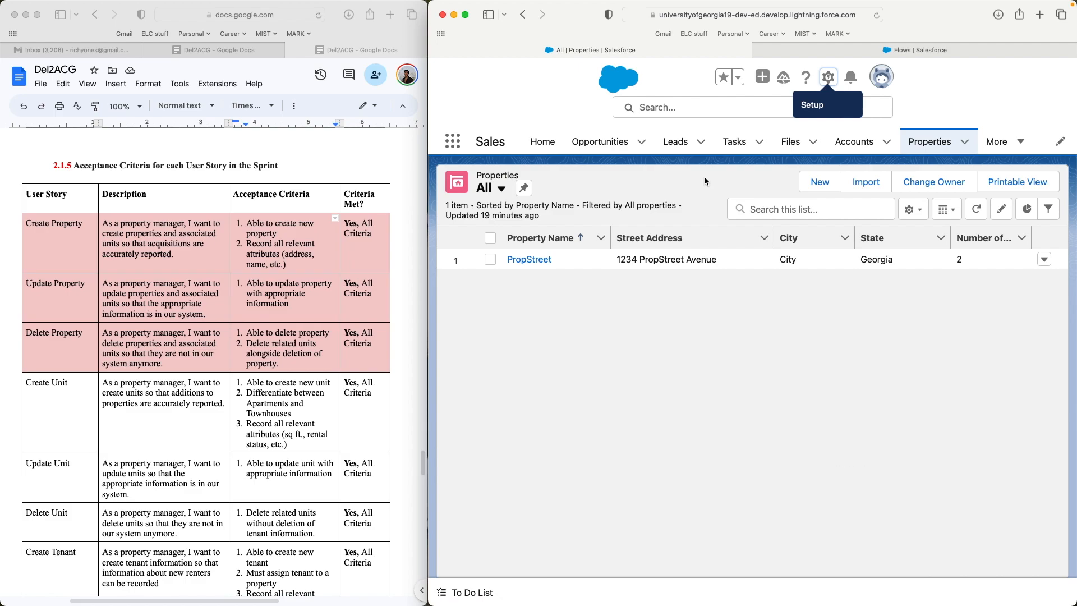
- Create and save the property PropView at 1234 Street Drive, City, Georgia
left_click(834, 190)
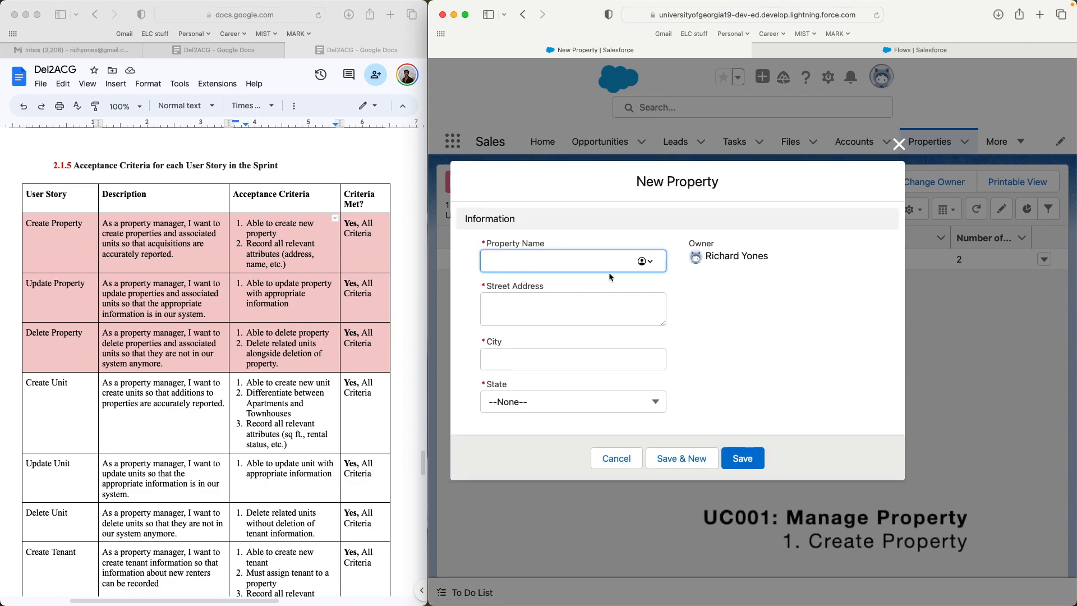
type("PropView")
key("Tab")
type("1234 Street Drive")
key("Tab")
type("City")
left_click(589, 402)
scroll(606, 309, "down", 5)
left_click(605, 295)
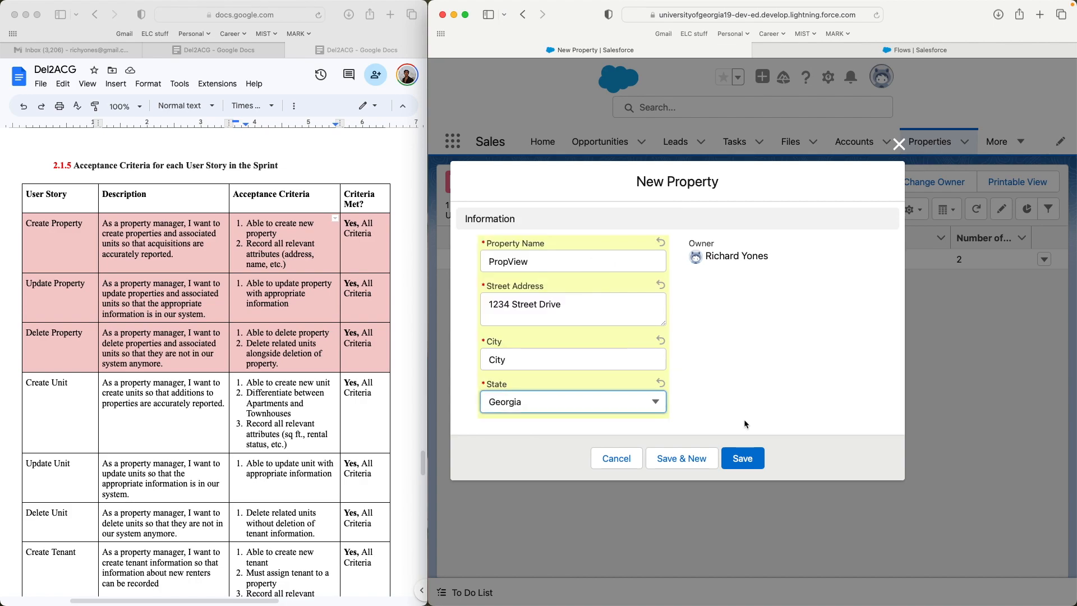
left_click(735, 456)
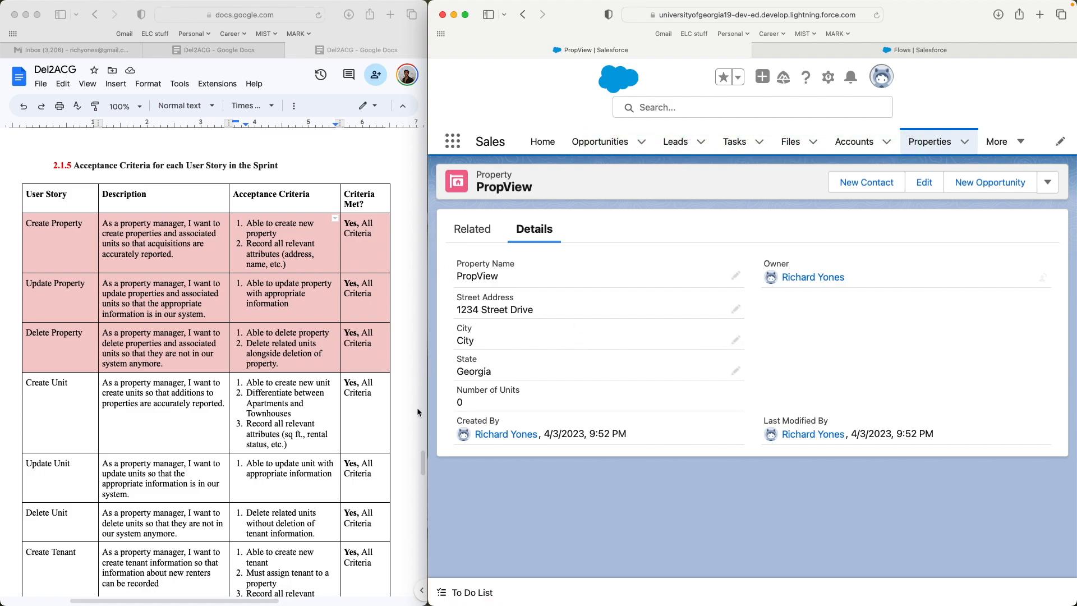
- Highlight PropView's Number of Units value of 0, then clear the highlight
left_click_drag(457, 390, 482, 404)
left_click(479, 391)
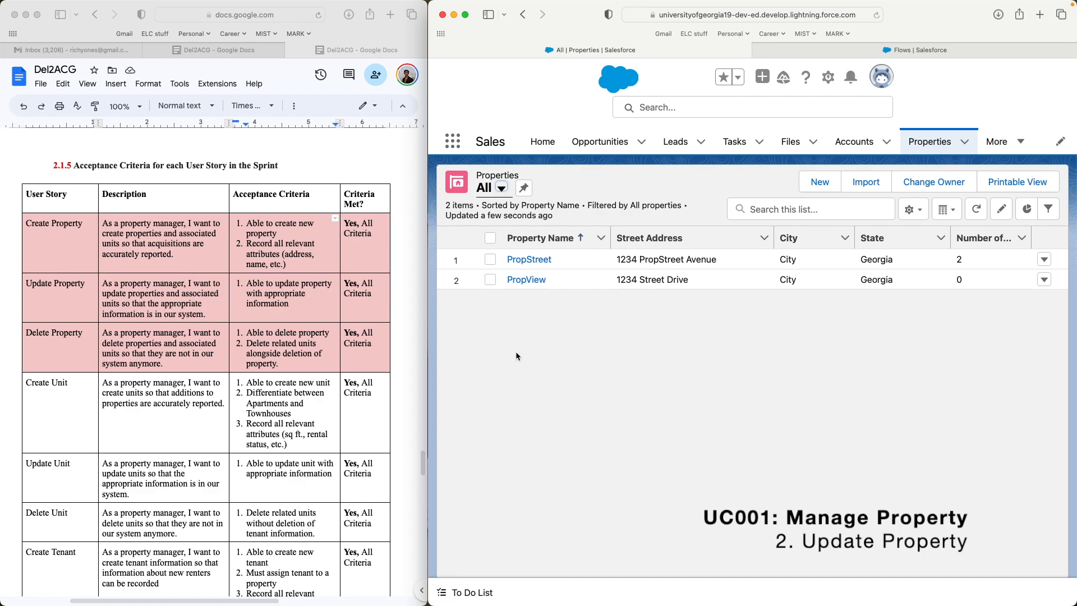
- Change PropView's City field from the placeholder 'City' to 'Athens' and save
left_click(533, 280)
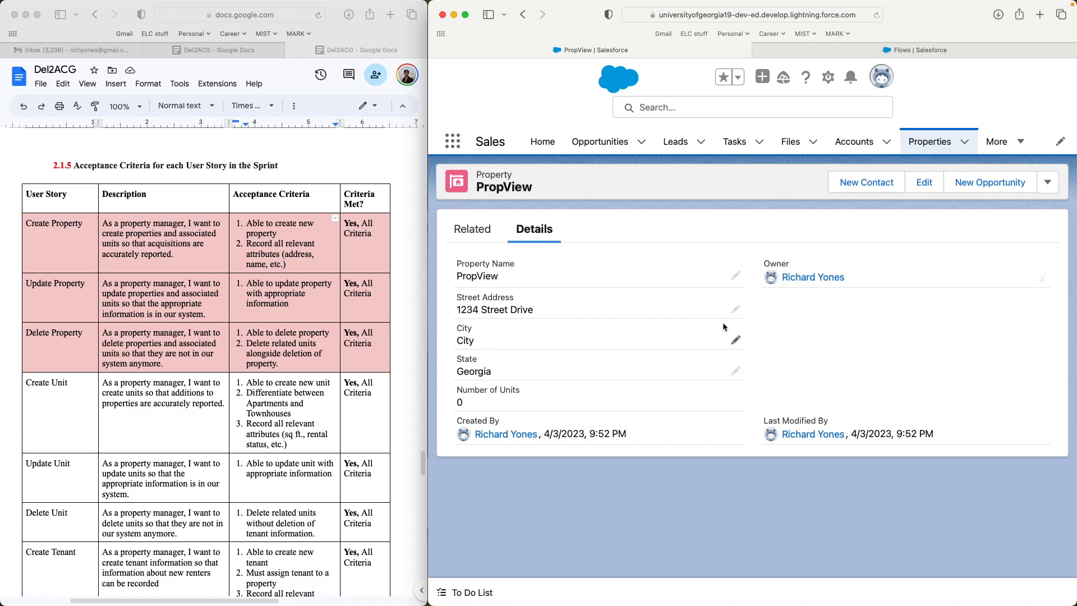
left_click(735, 340)
double_click(647, 395)
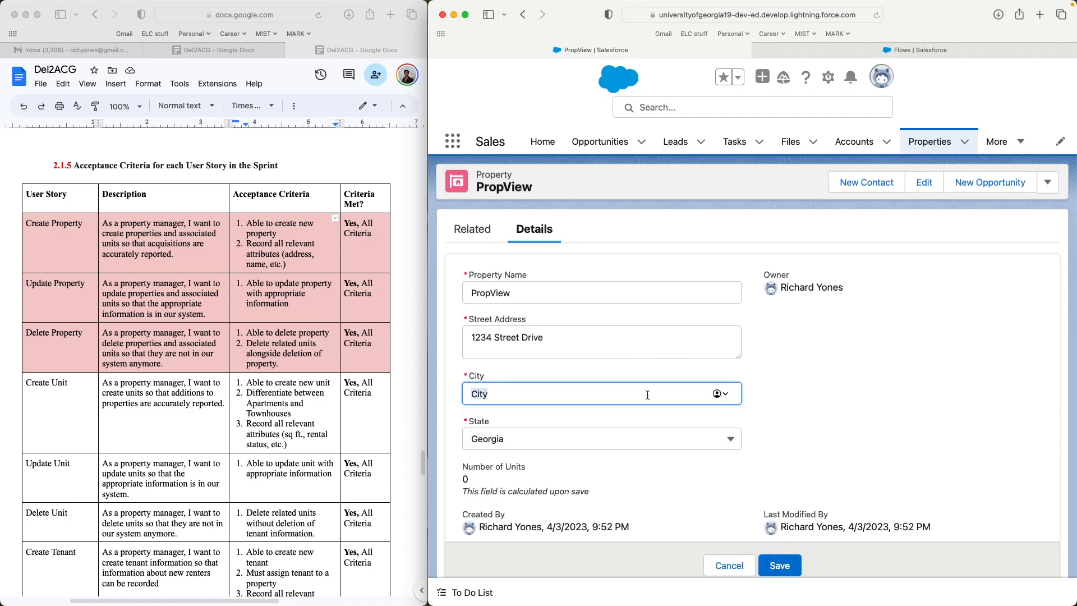
type("Athens")
left_click(780, 563)
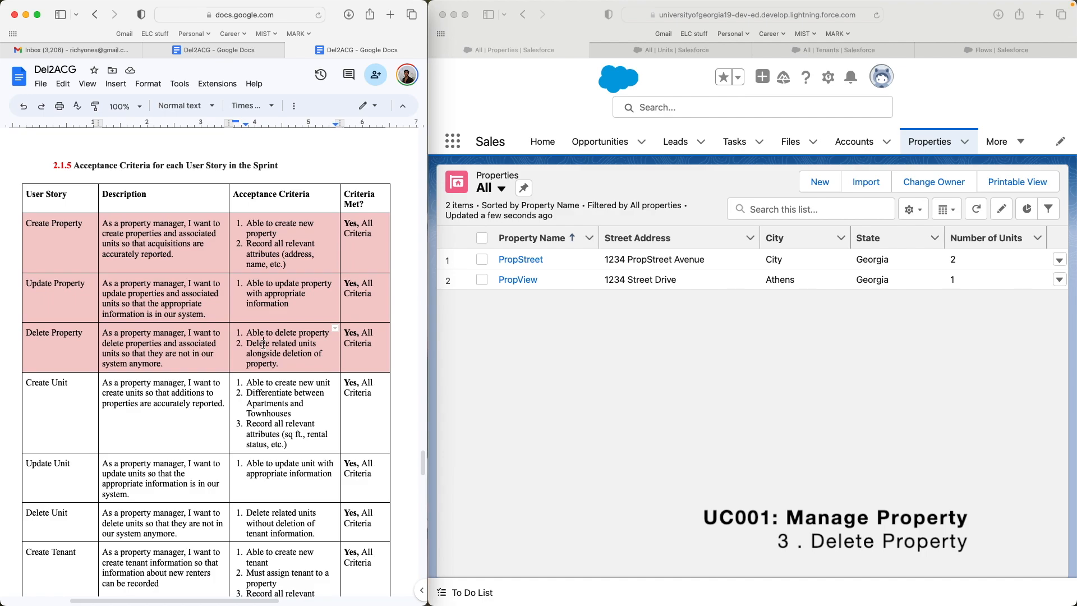
- Highlight the acceptance criterion about deleting a property's related units
double_click(280, 333)
double_click(286, 353)
triple_click(287, 353)
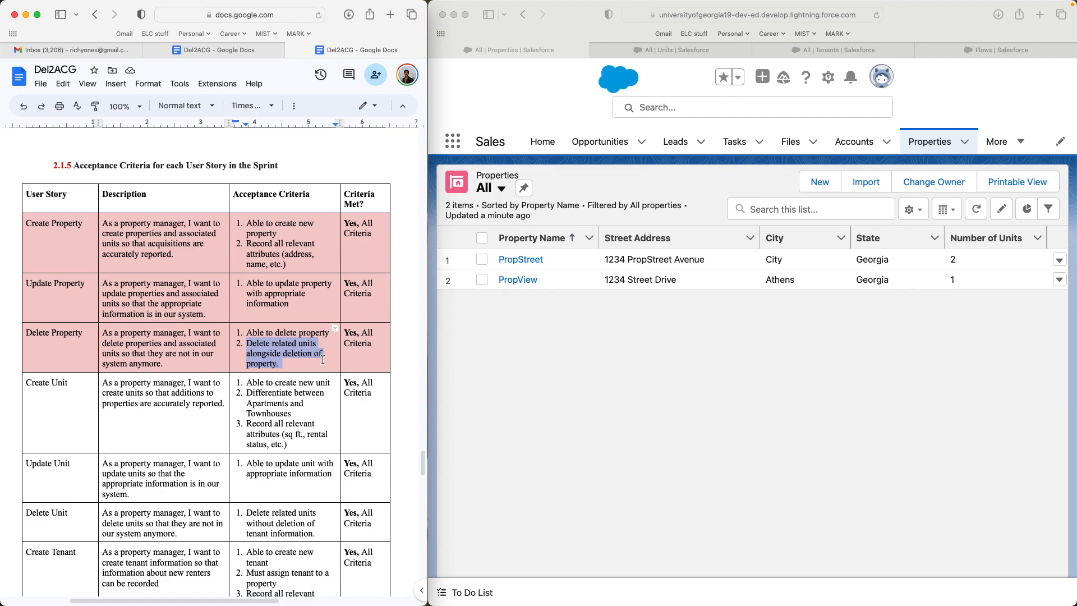
- In the Salesforce Units list, point out the PropStreet units and their parent property
left_click(575, 365)
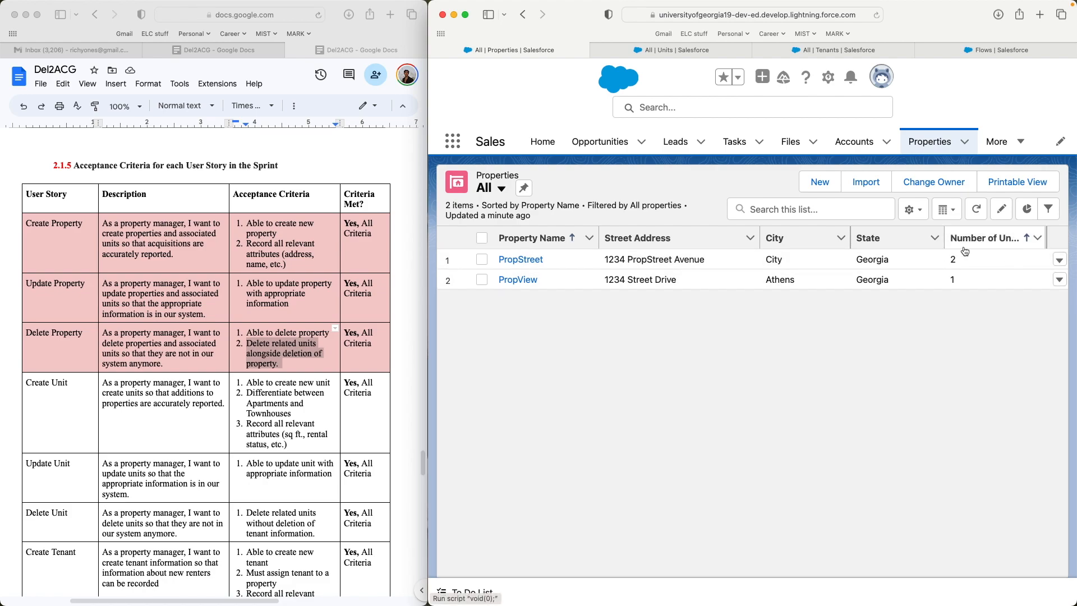
left_click(677, 49)
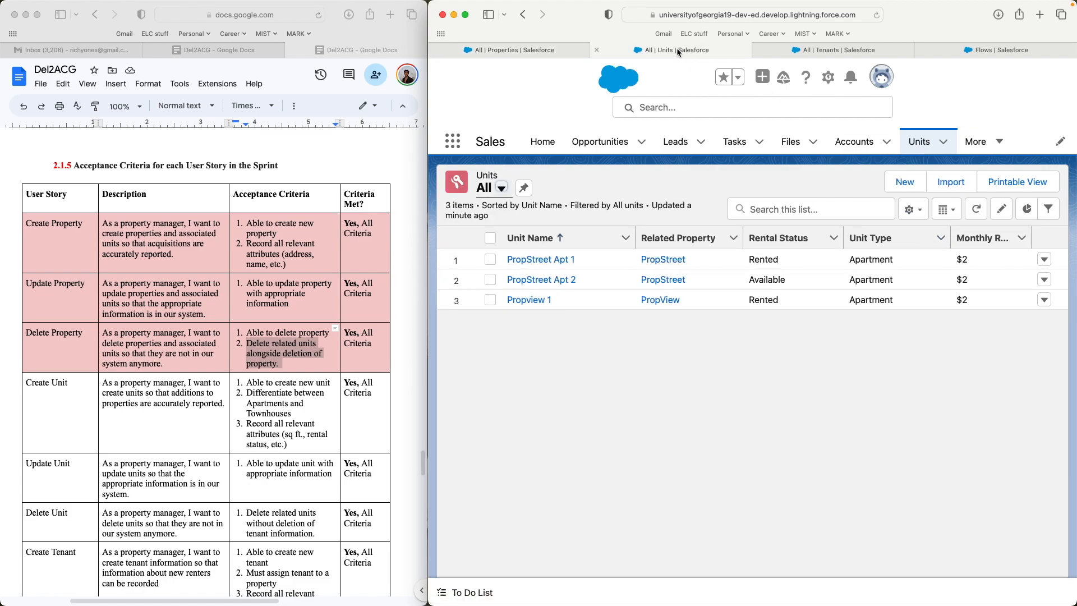
left_click(581, 264)
left_click(590, 280)
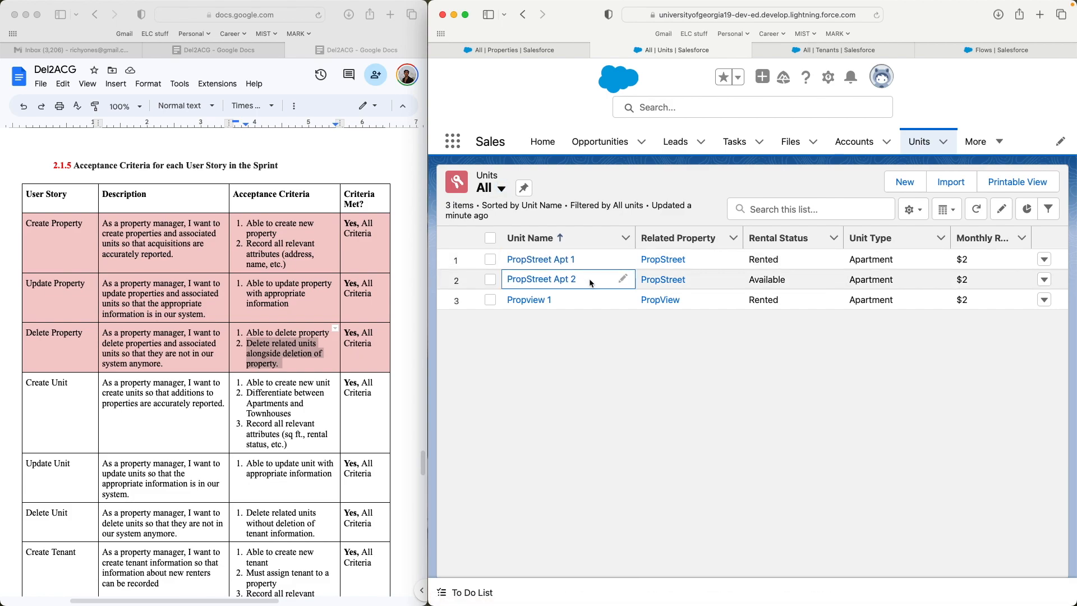
left_click(712, 262)
left_click(720, 281)
left_click(716, 263)
- Delete the PropStreet property and reload Units to confirm its units are gone
left_click(550, 48)
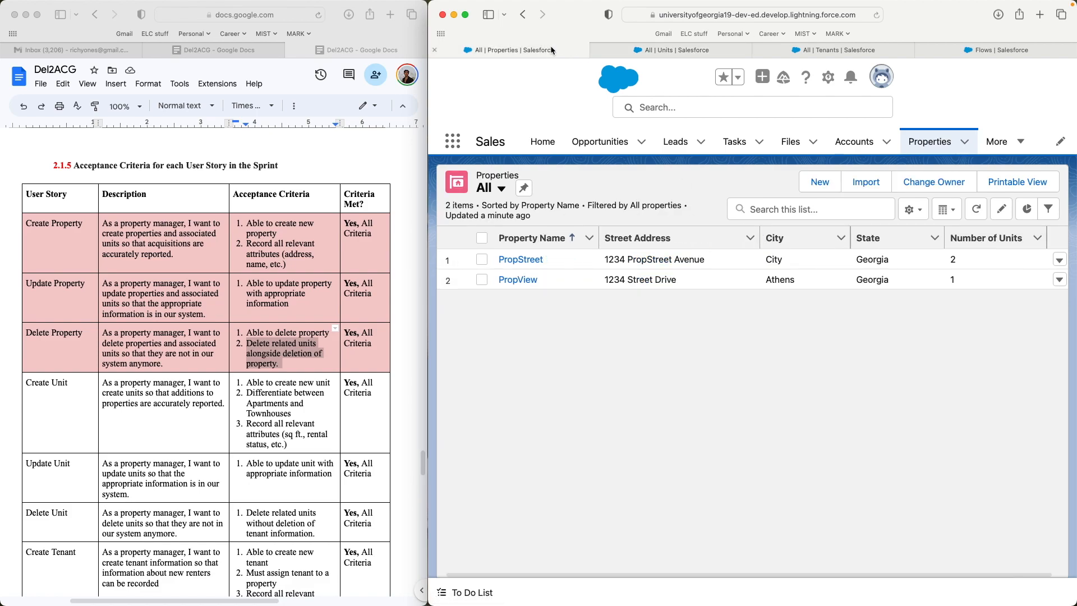
left_click(1059, 259)
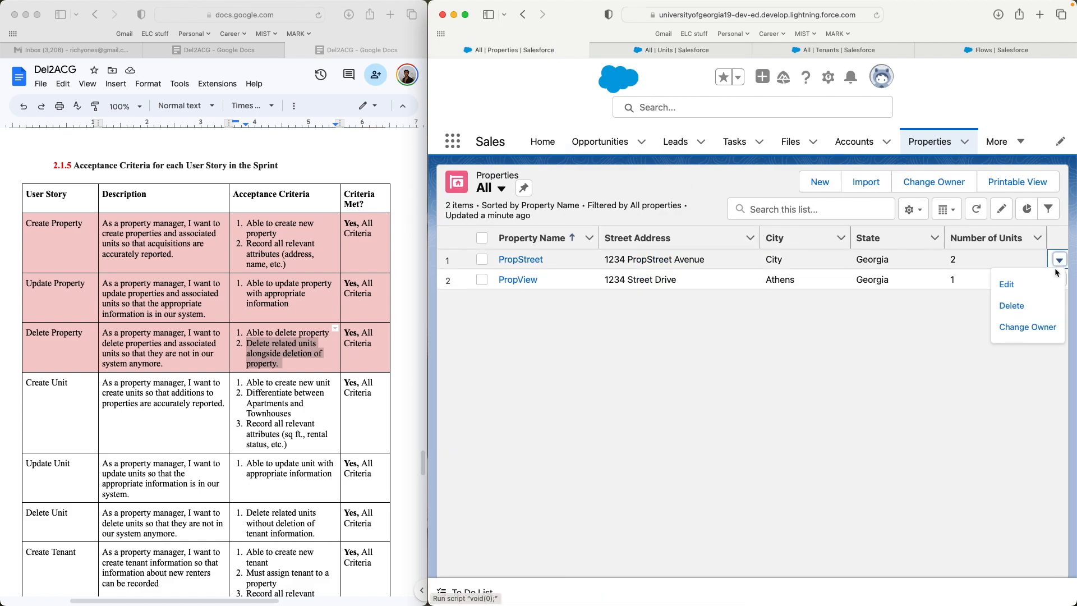
left_click(1040, 303)
left_click(1012, 359)
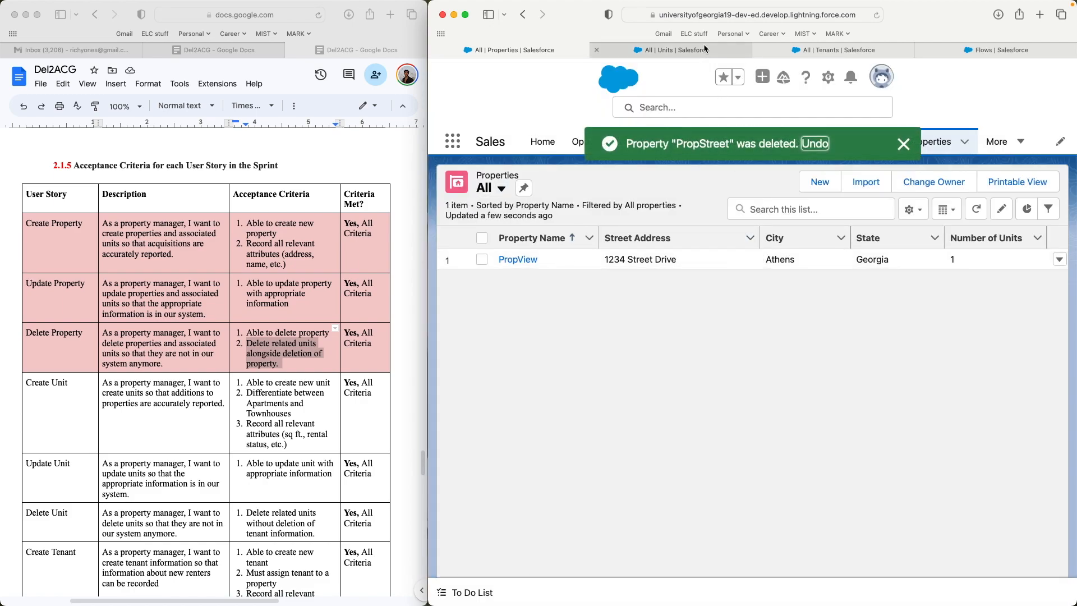
left_click(703, 48)
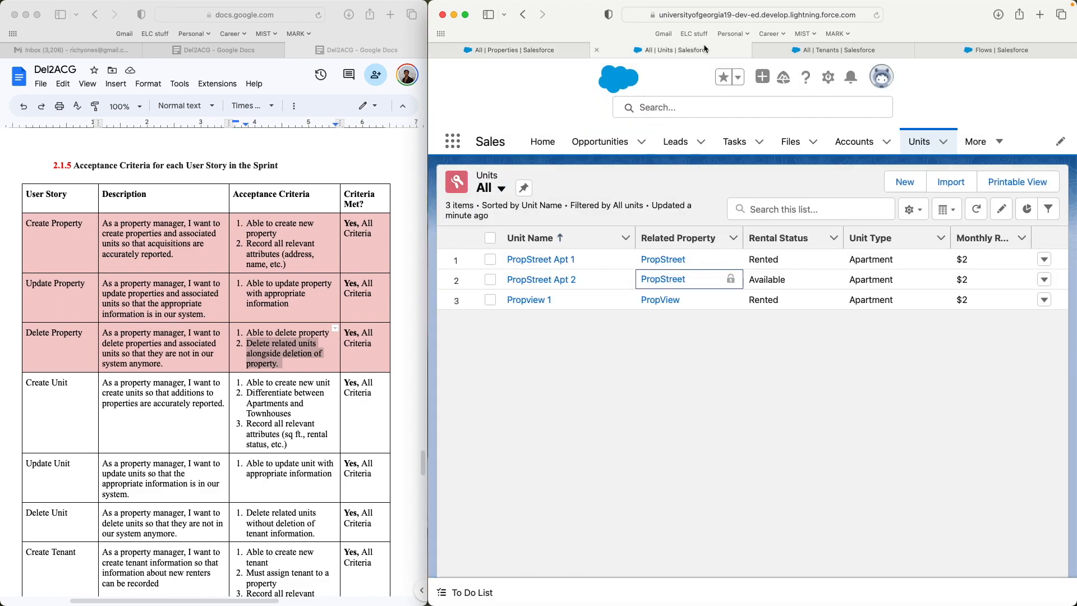
left_click(869, 19)
key("Return")
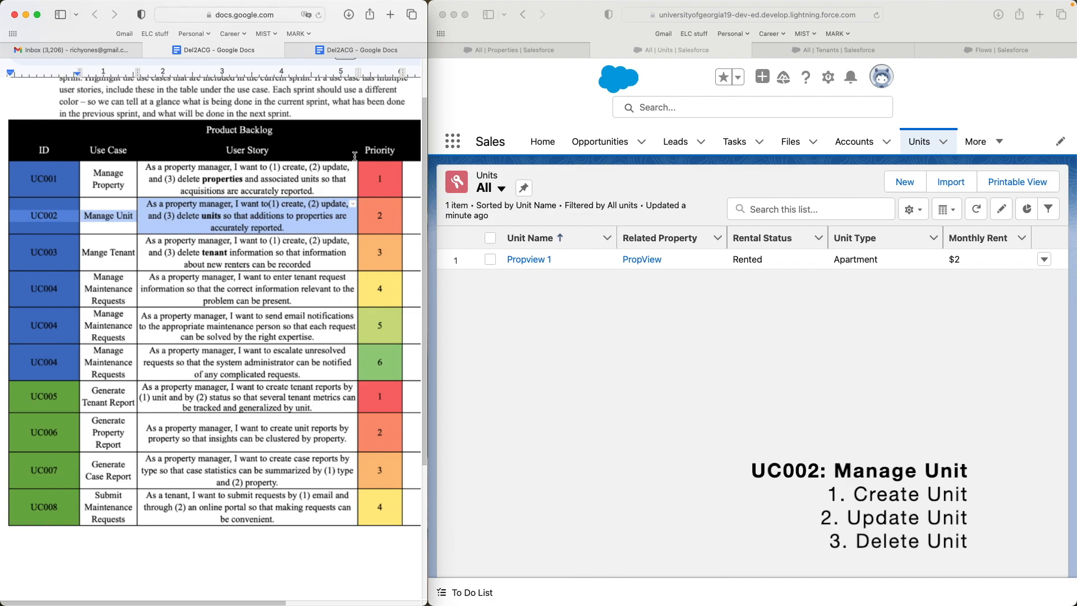
- Review the unit acceptance criteria in the third Docs tab, then start a new Unit record
left_click(370, 52)
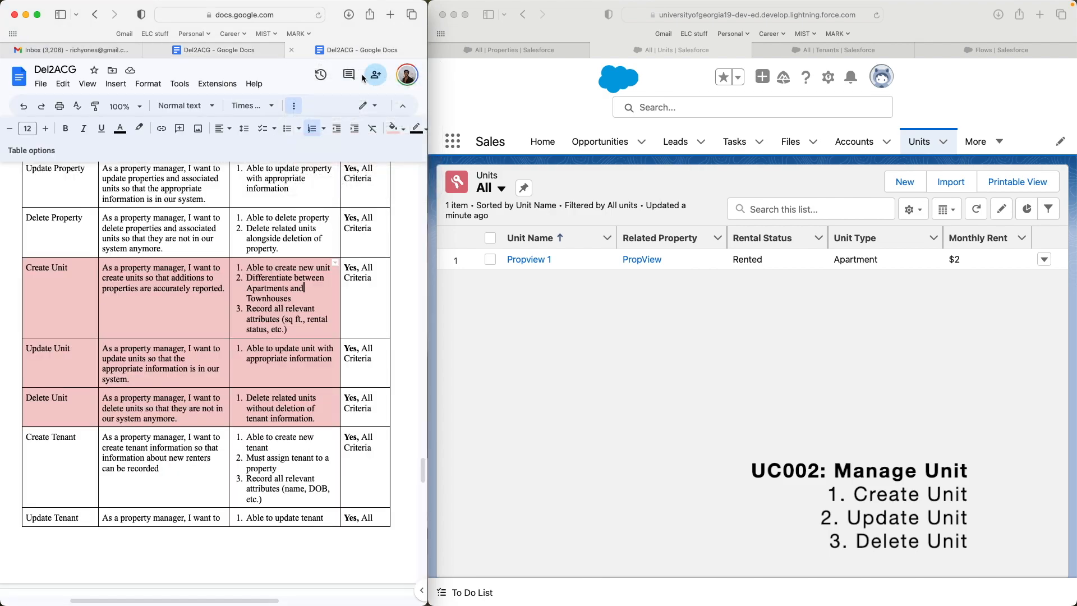
scroll(80, 268, "down", 2)
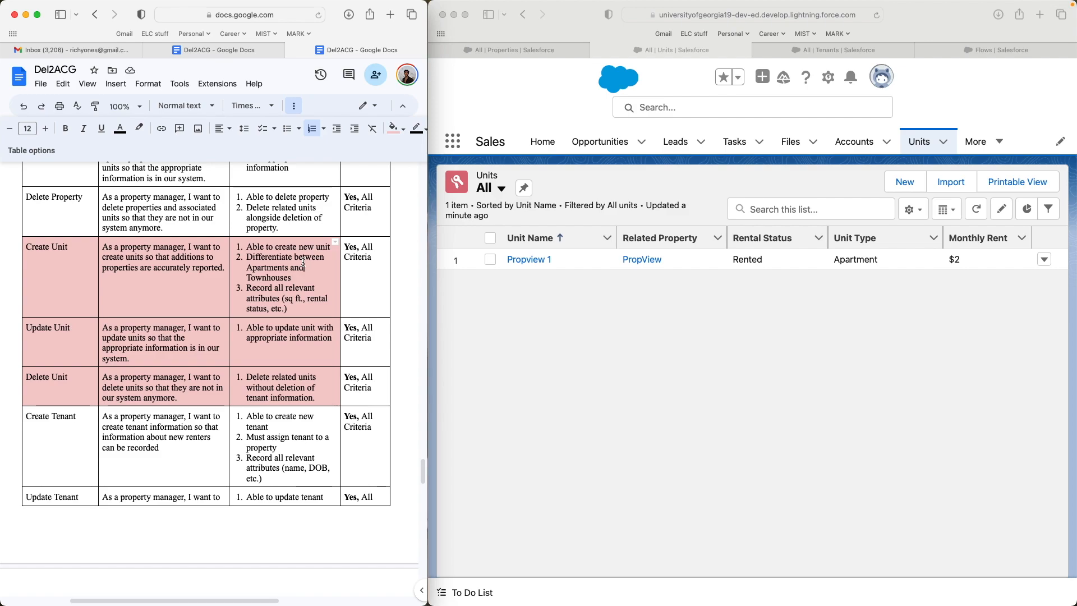
scroll(303, 263, "up", 3)
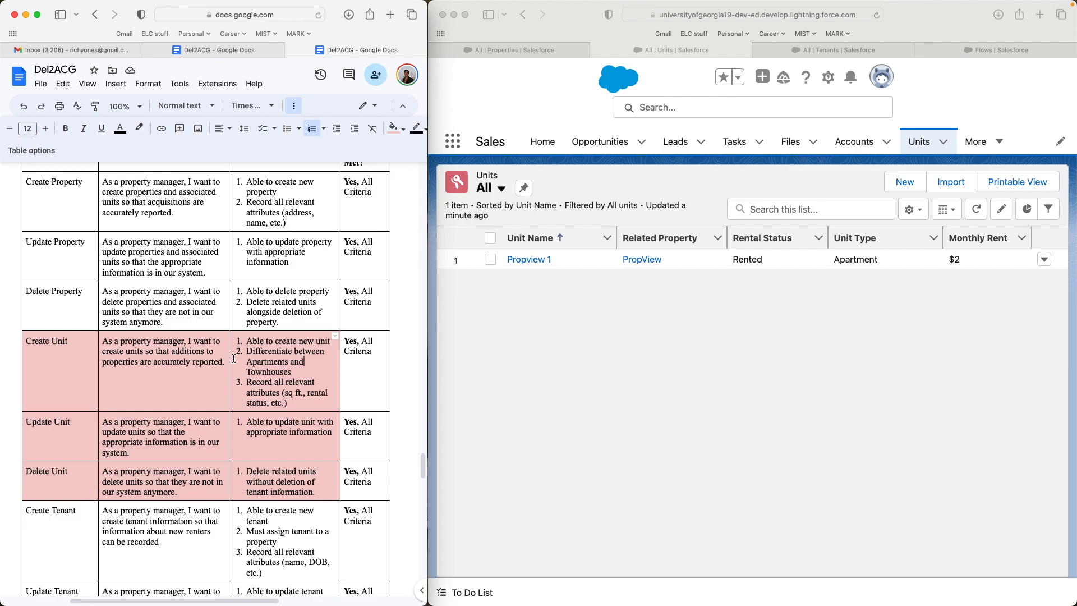
scroll(234, 358, "down", 5)
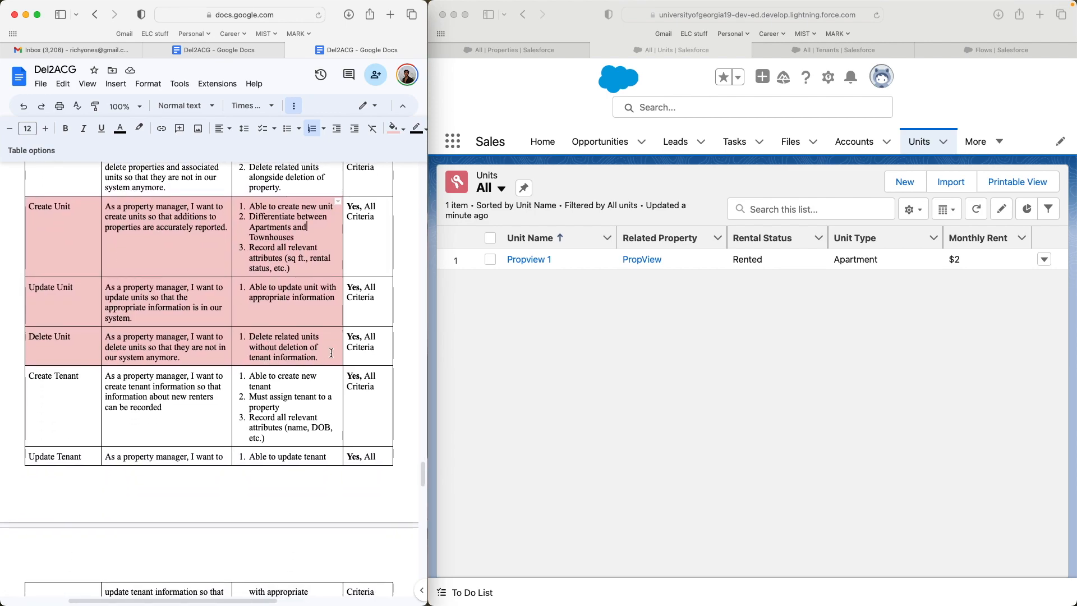
left_click(850, 354)
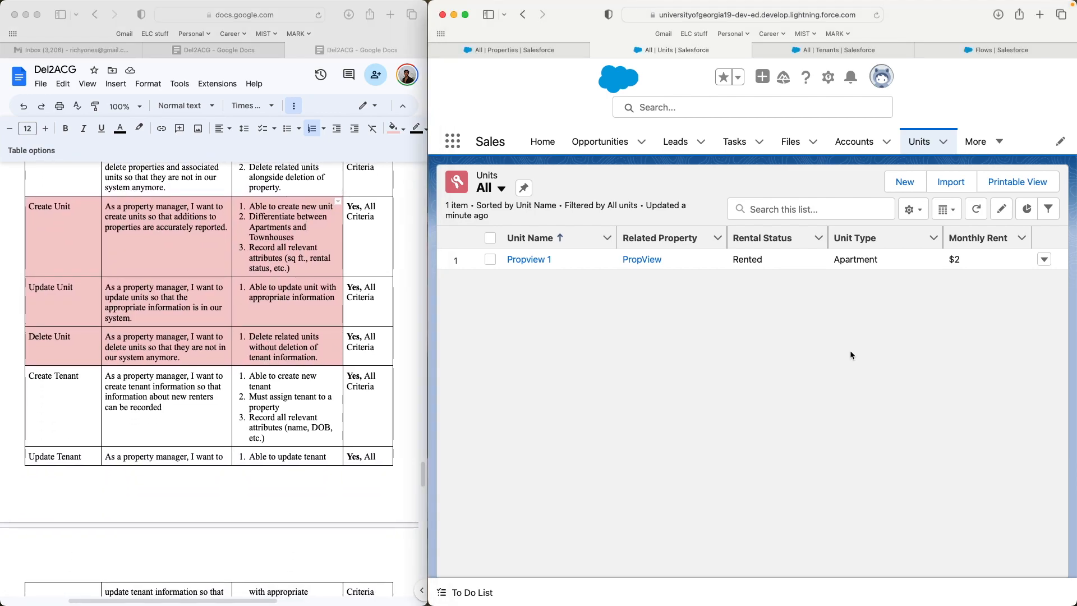
left_click(904, 182)
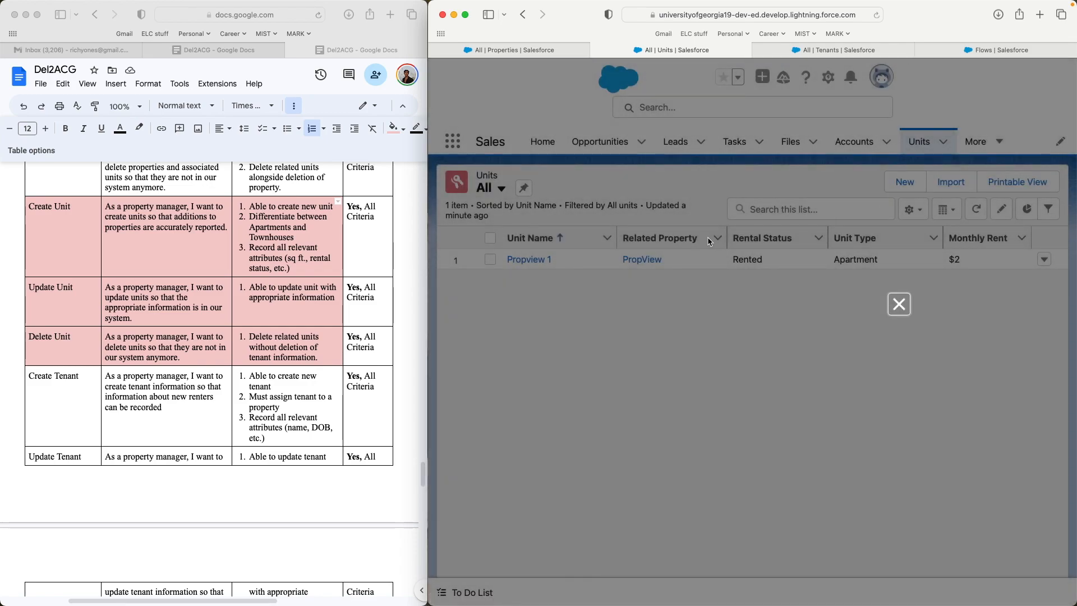
- Relate the new unit to the PropView property
scroll(645, 370, "down", 1)
scroll(645, 370, "down", 2)
scroll(645, 370, "up", 3)
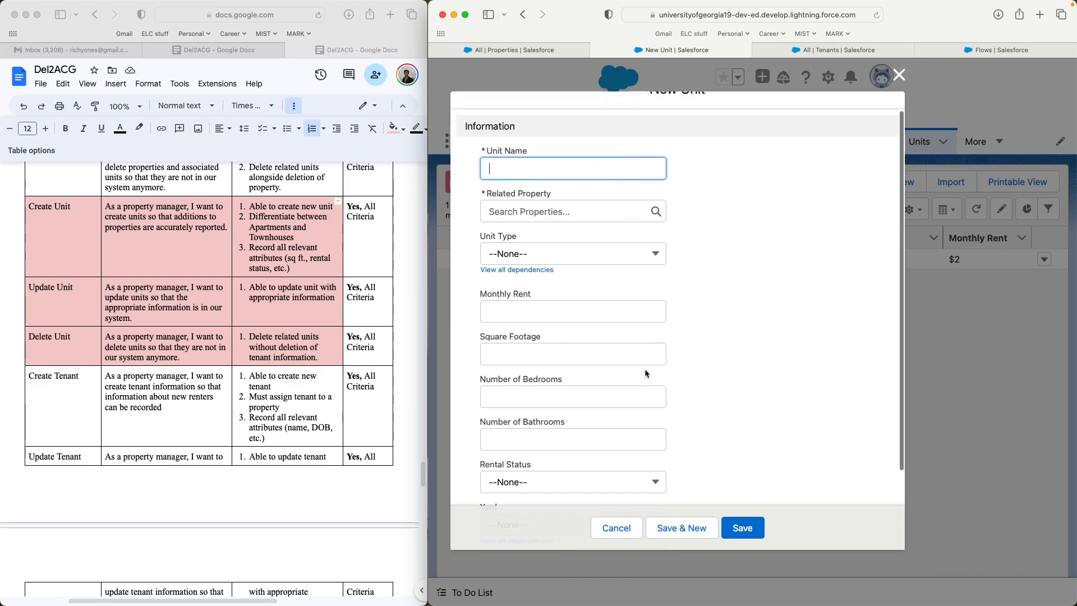
type("ropview 2")
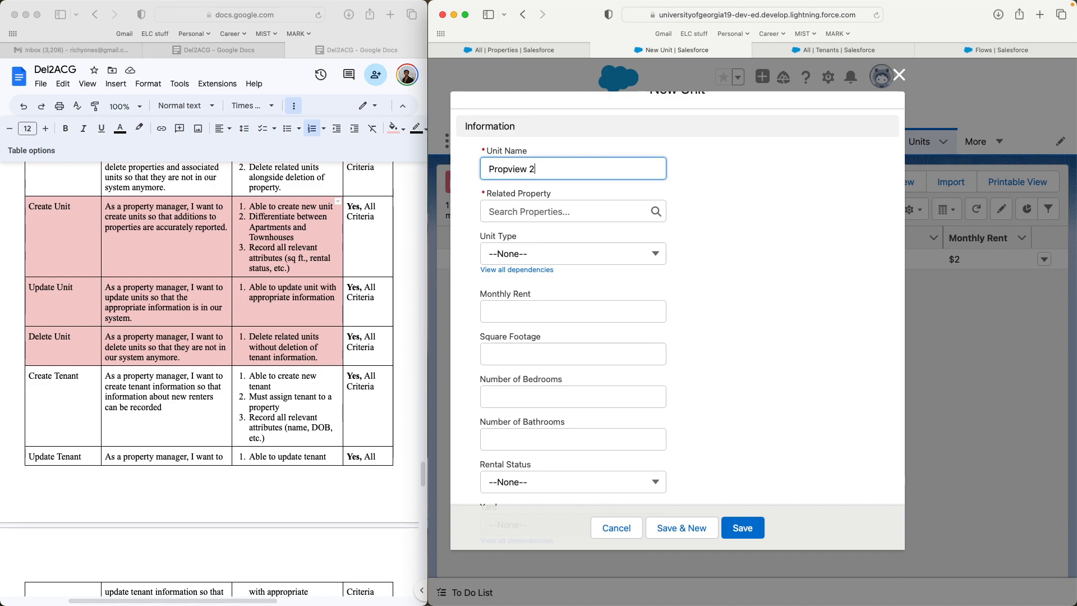
left_click(613, 211)
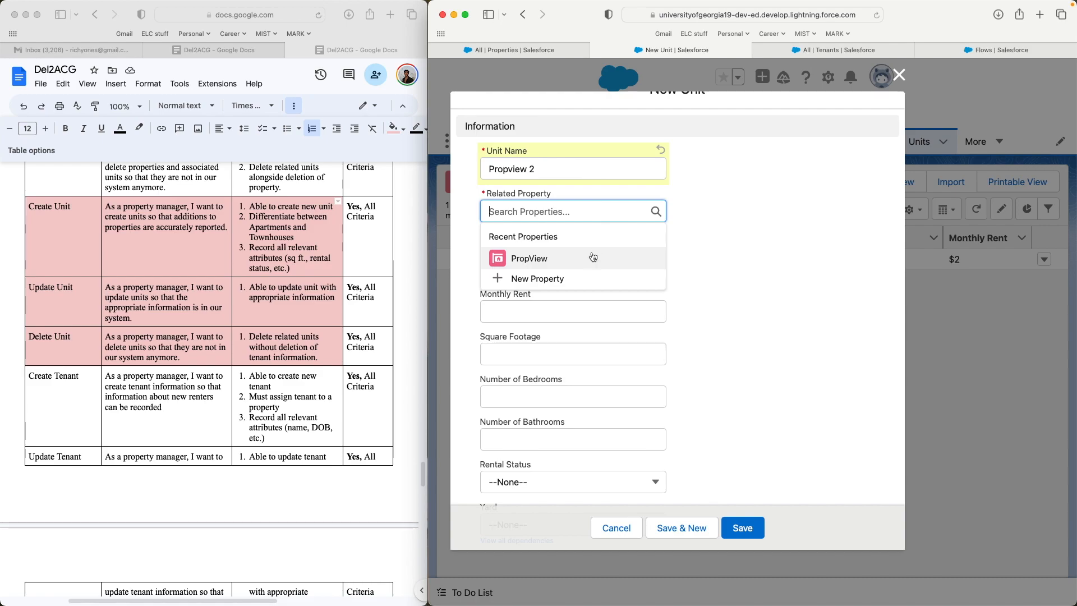
left_click(591, 259)
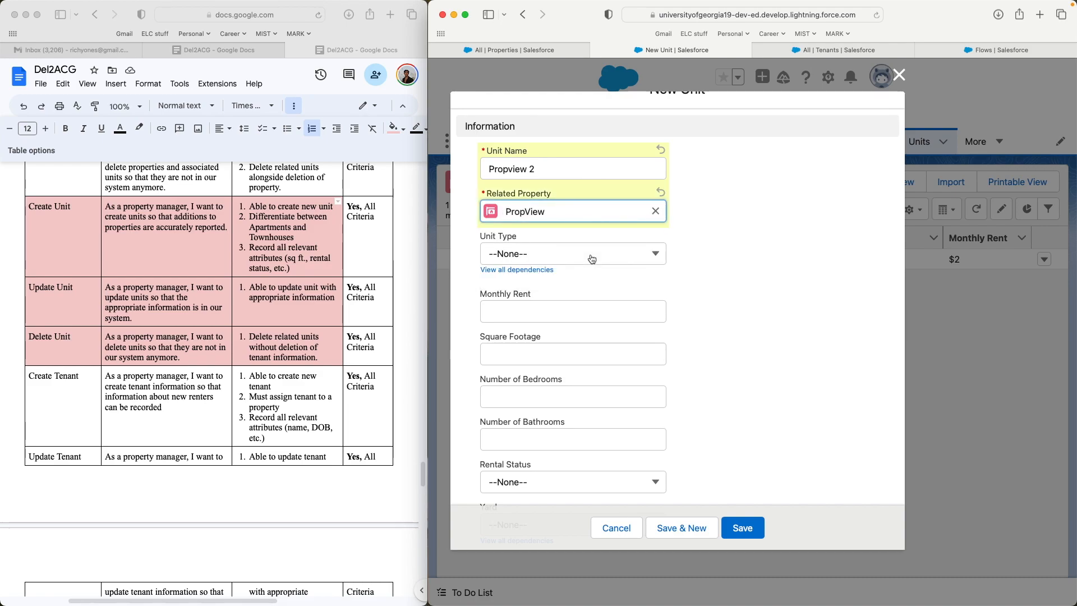
- Set the Unit Type to Apartment, after briefly trying Townhouse and its Yard options
left_click(644, 256)
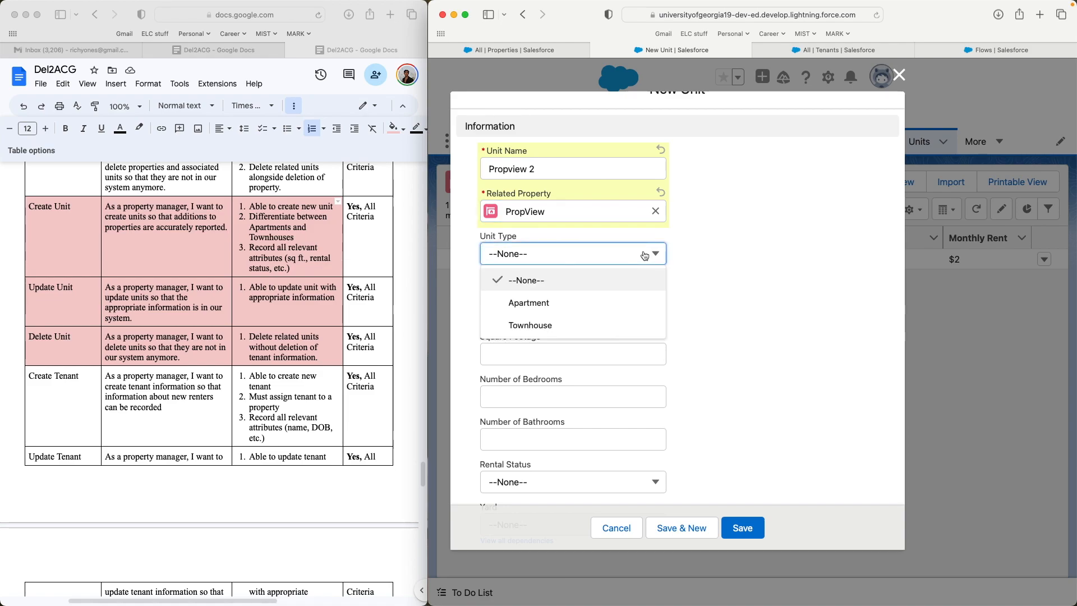
left_click(713, 293)
scroll(715, 293, "down", 2)
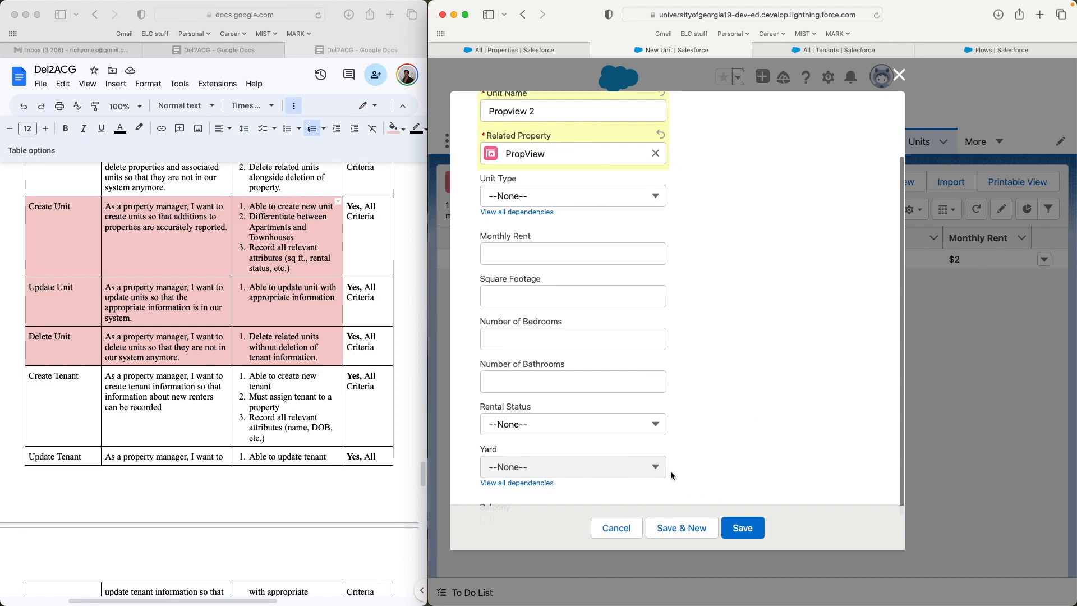
left_click(617, 196)
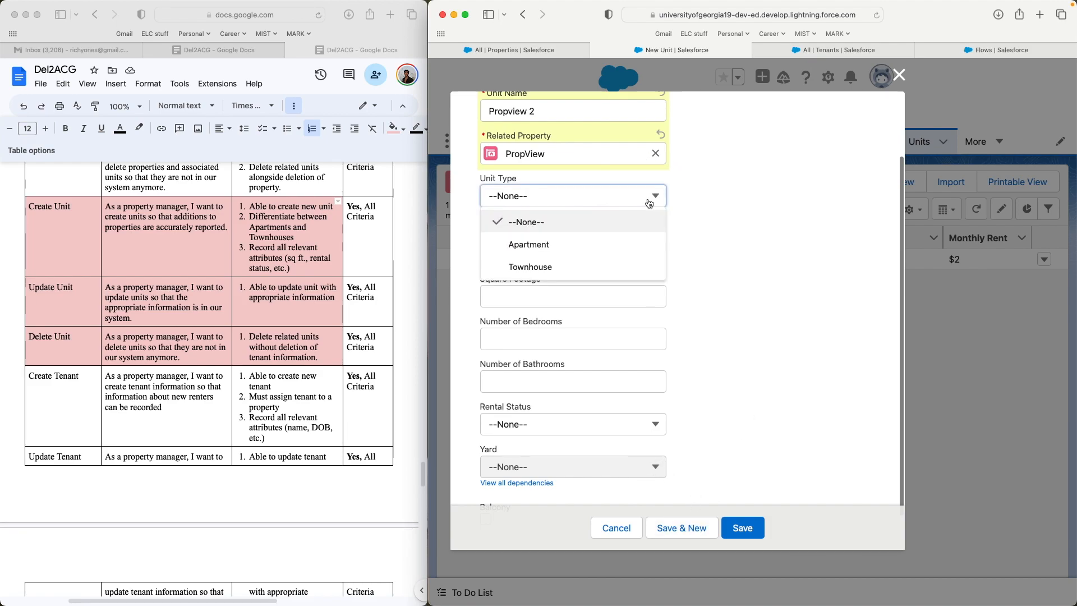
left_click(625, 246)
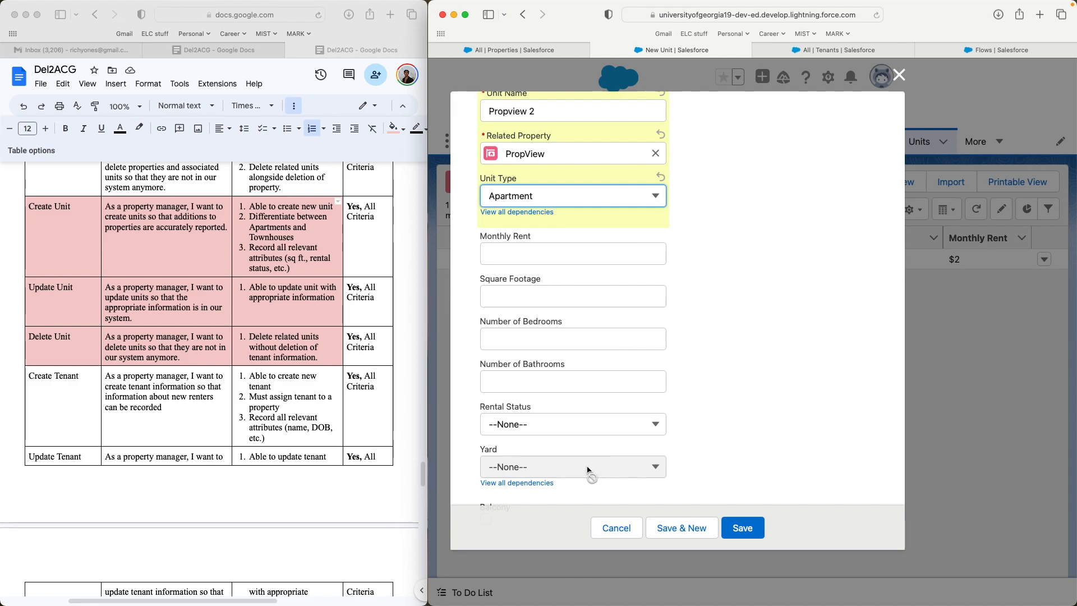
left_click(641, 200)
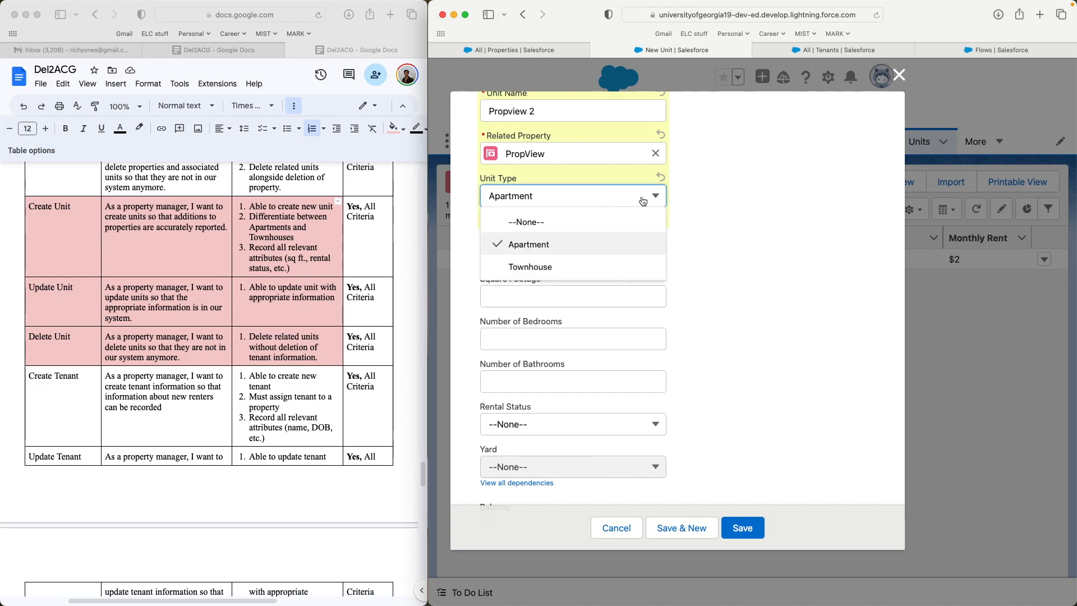
left_click(622, 267)
left_click(580, 470)
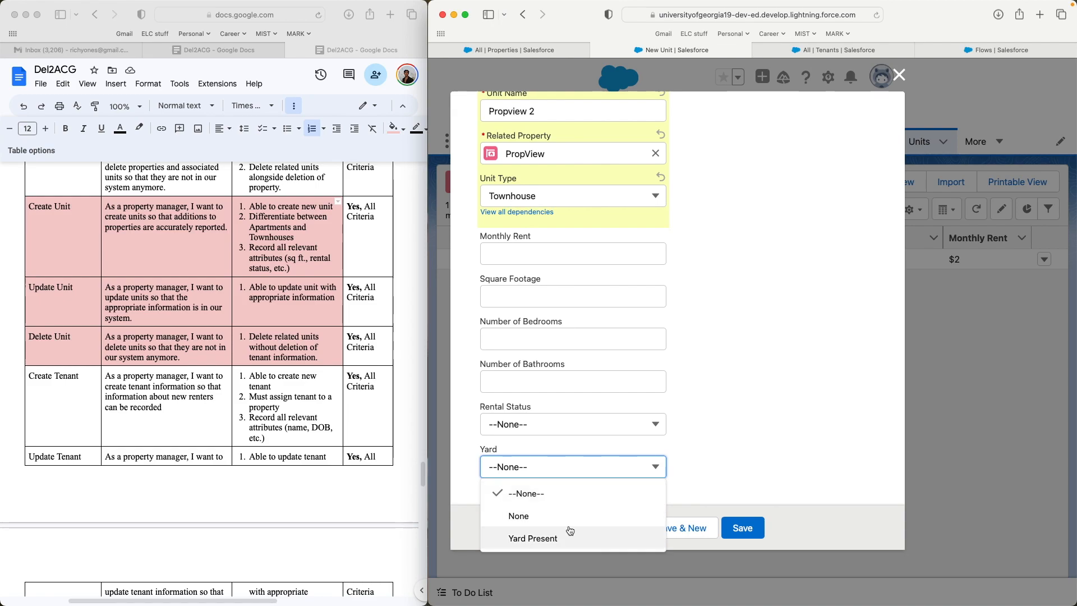
left_click(745, 396)
left_click(655, 195)
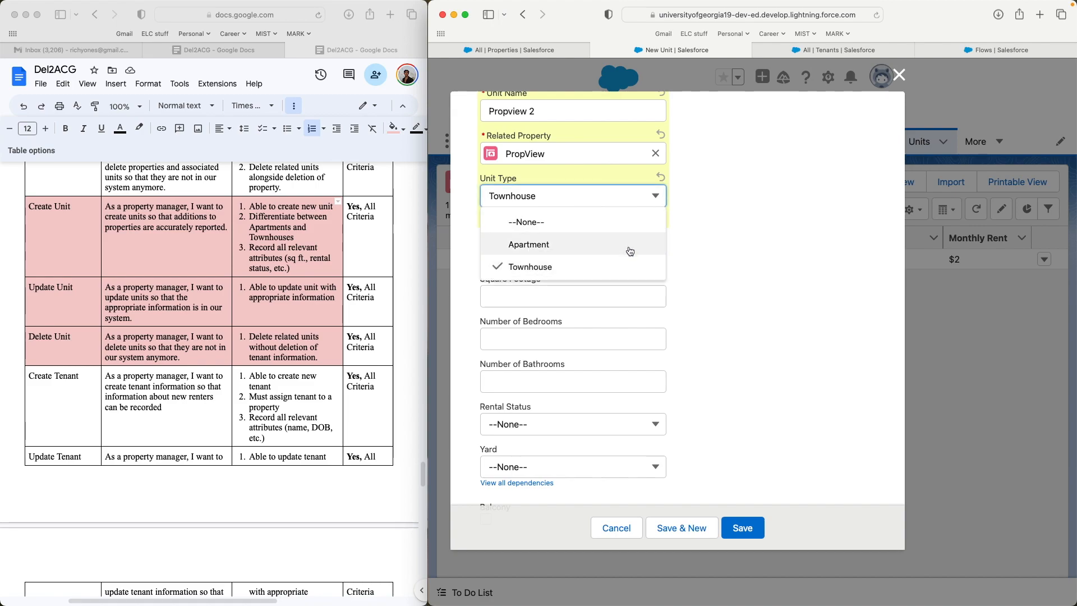
left_click(629, 251)
- Enter $1000 rent, 1,000 sq ft, 3 bedrooms, 3 bathrooms, status Available, and save
left_click(628, 248)
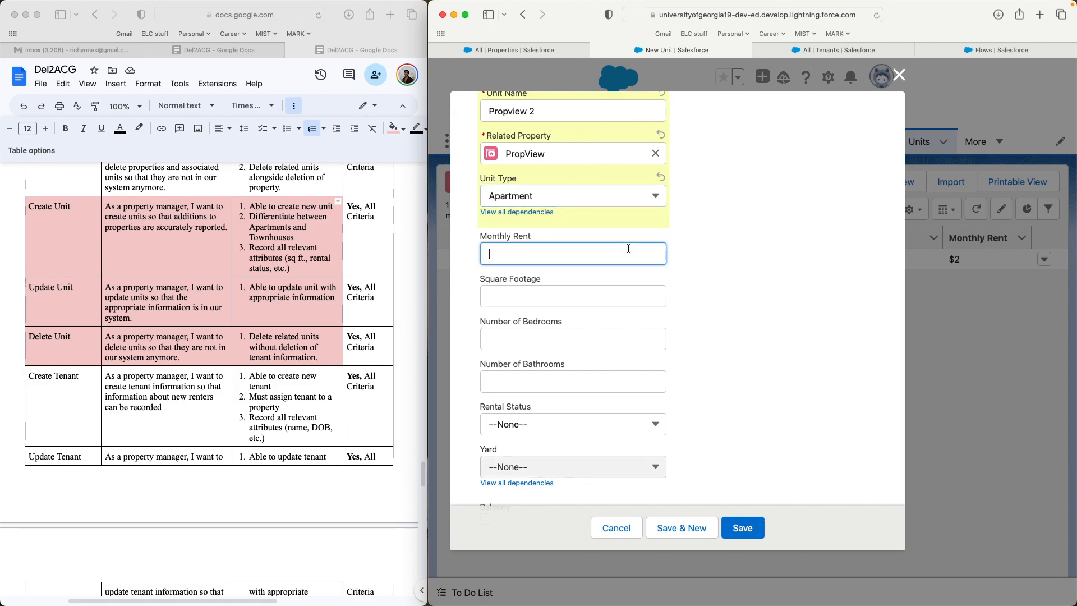
type("1000")
key("Tab")
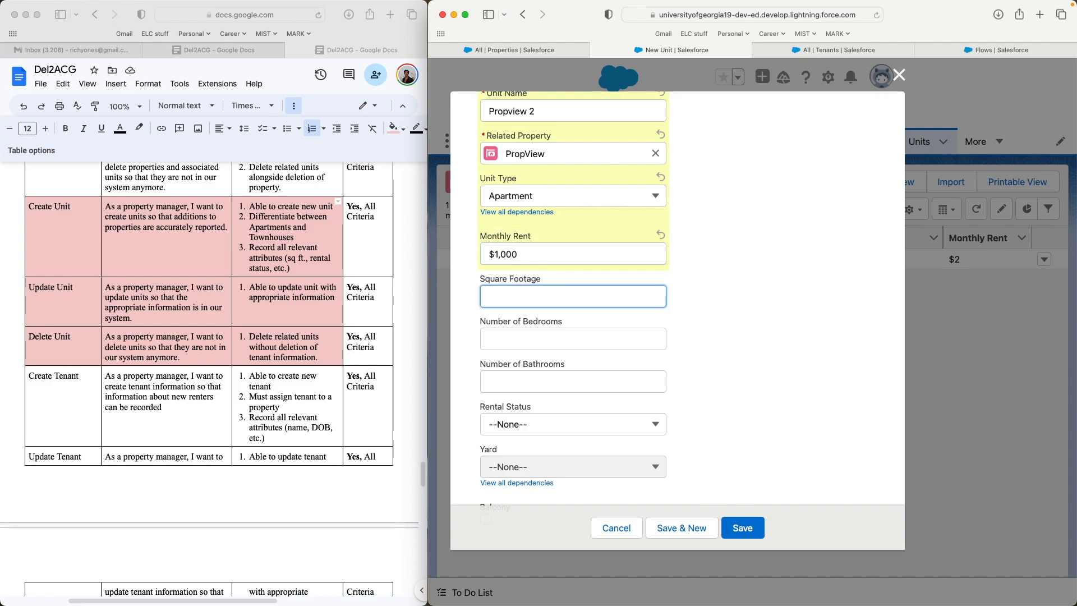
type("1,000")
key("Tab")
type("3")
key("Tab")
type("3")
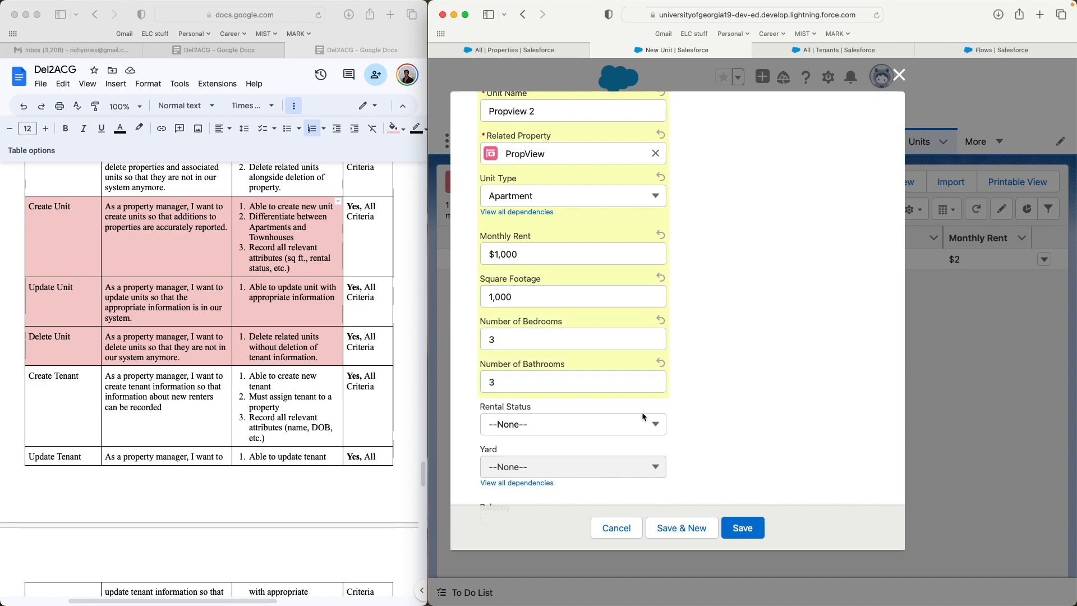
left_click(643, 422)
left_click(645, 490)
scroll(712, 455, "down", 2)
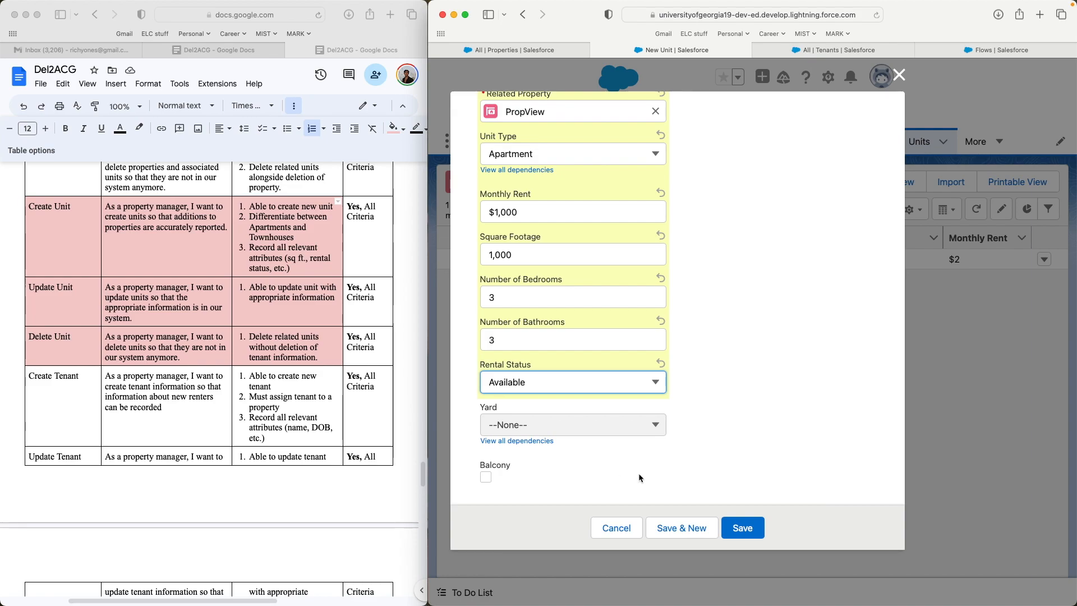
scroll(723, 396, "up", 1)
left_click(733, 527)
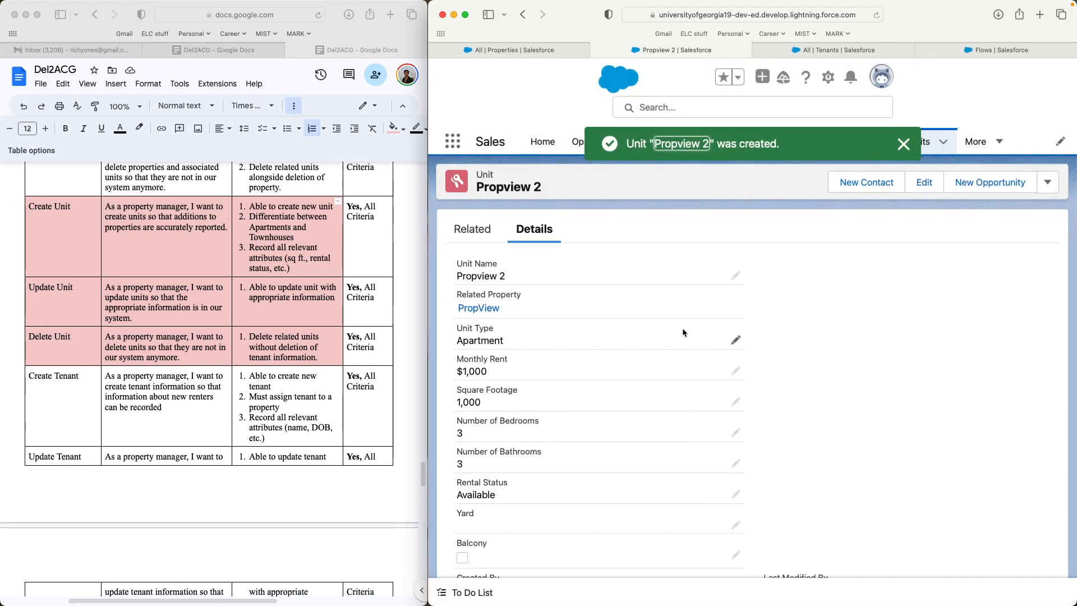
- Change Propview 2's monthly rent from 1000 to 1300 and save
scroll(634, 278, "down", 1)
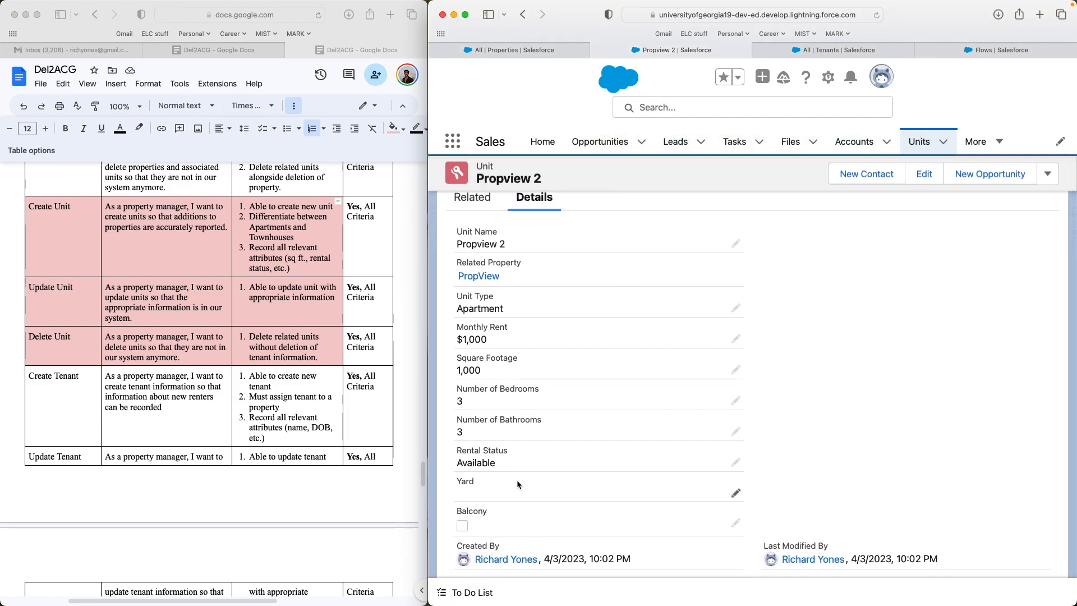
scroll(517, 484, "up", 1)
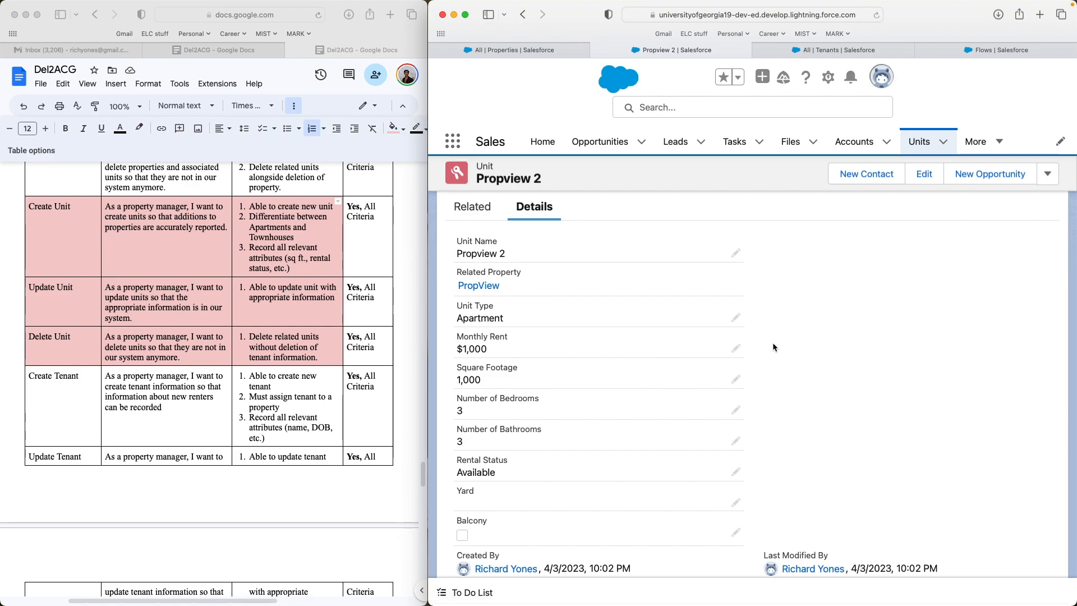
left_click(736, 350)
double_click(484, 364)
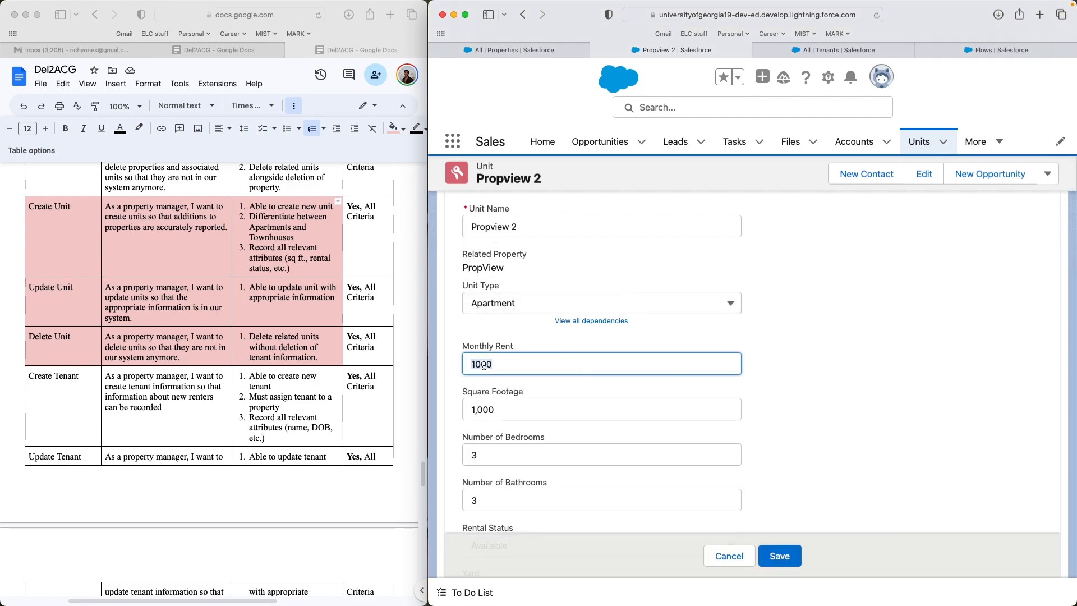
type("1300")
left_click(779, 555)
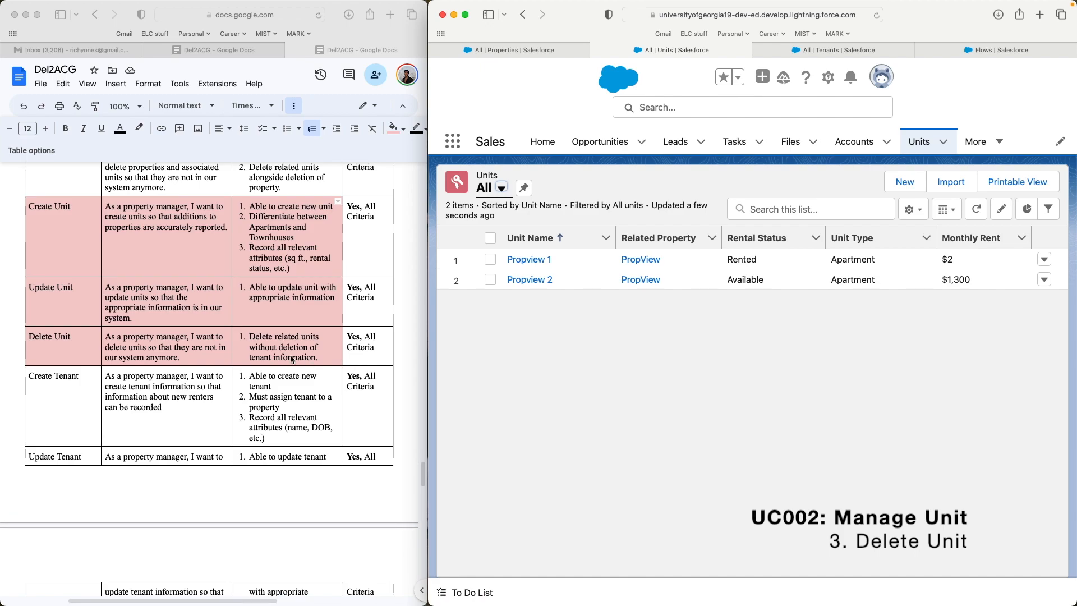
- Scroll through the requirements document, then show the All Tenants list in Salesforce
left_click(273, 343)
scroll(272, 340, "up", 3)
scroll(271, 339, "down", 3)
scroll(272, 338, "down", 3)
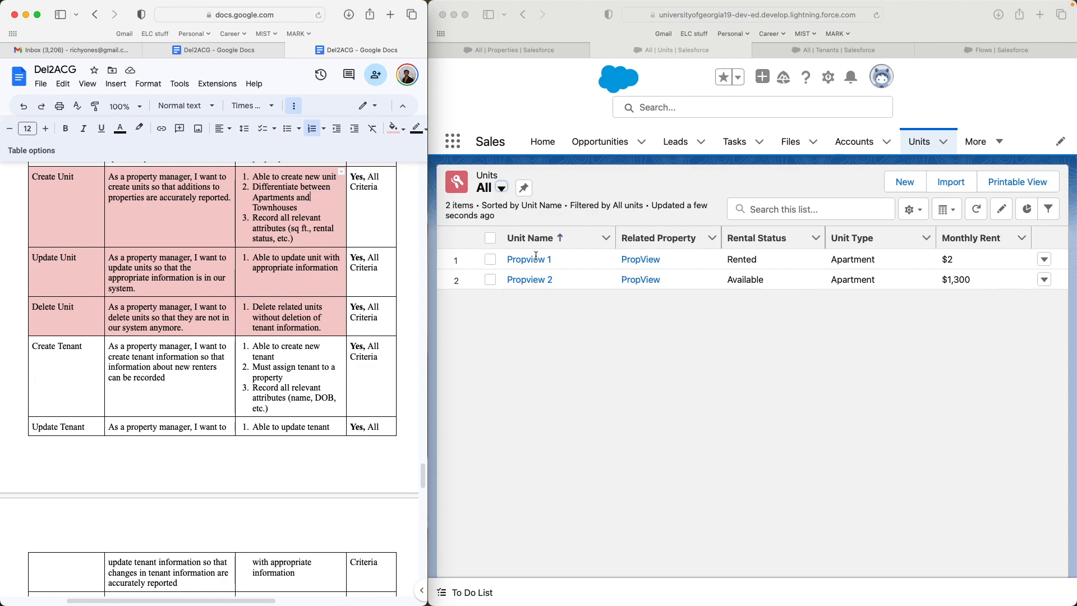
left_click(610, 254)
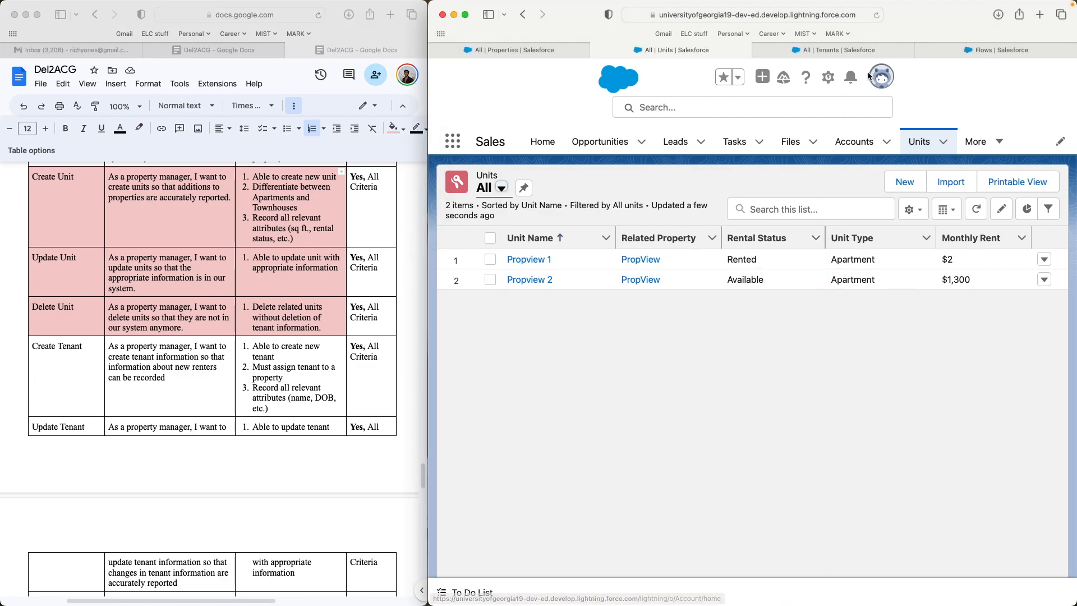
left_click(796, 50)
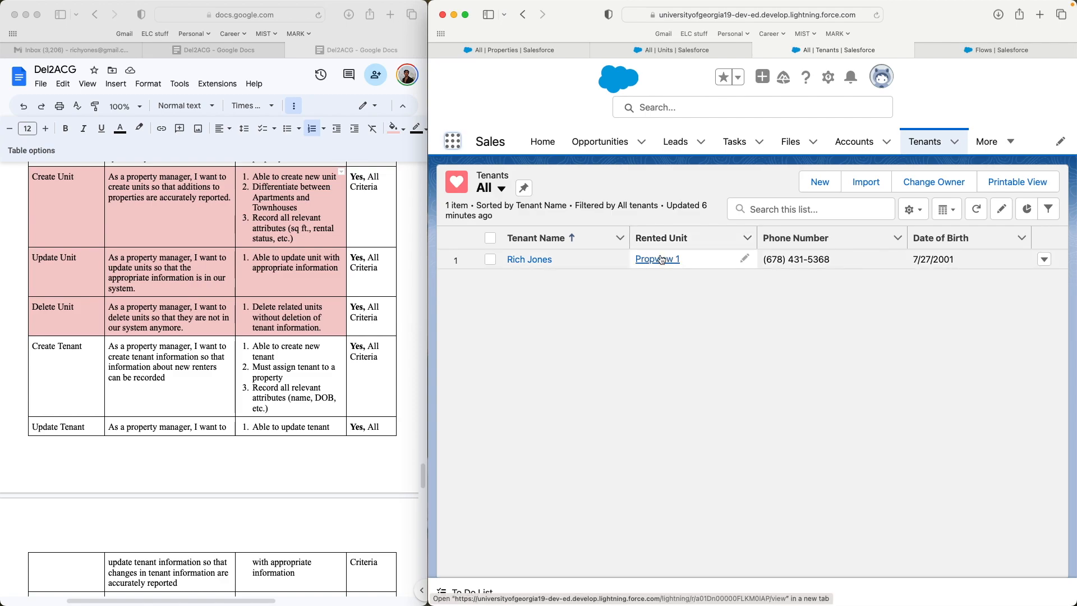
- Try deleting unit Propview 1, note the tenant-linked error, and dismiss it
left_click(704, 52)
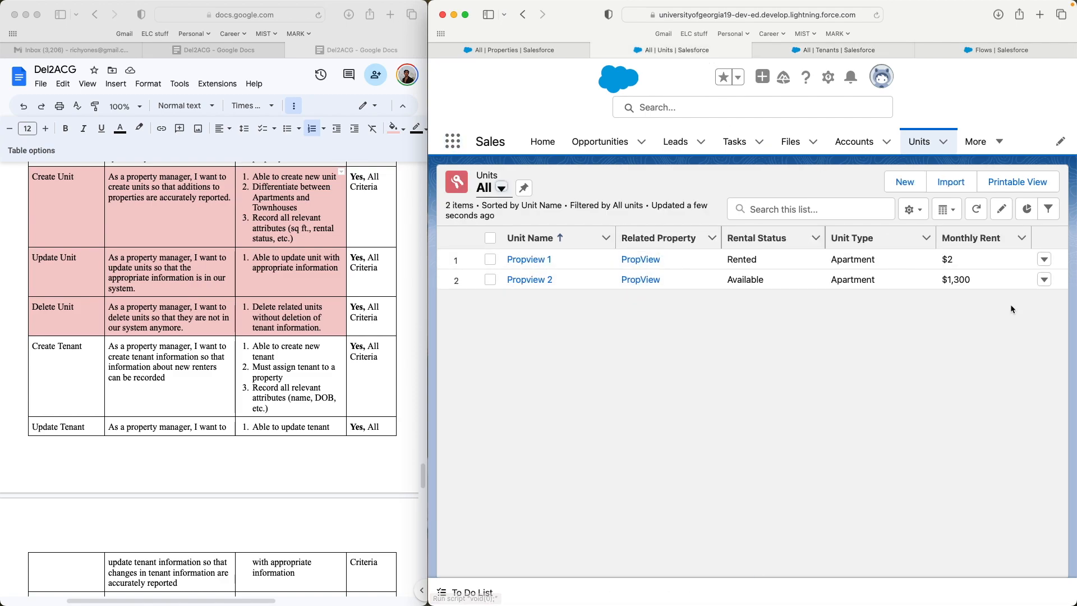
left_click(1044, 260)
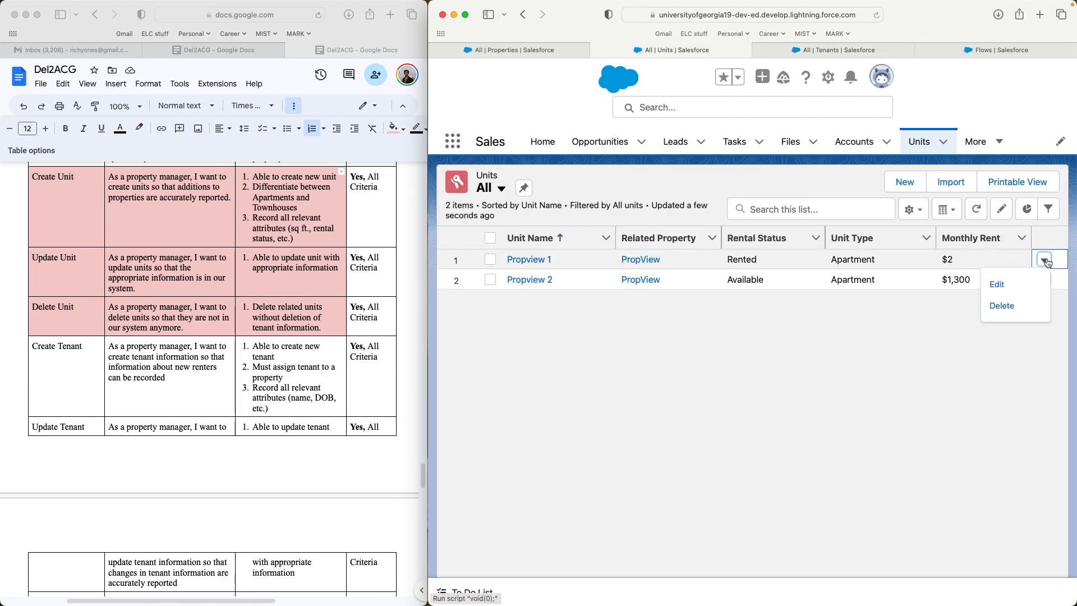
left_click(1013, 310)
left_click(1019, 358)
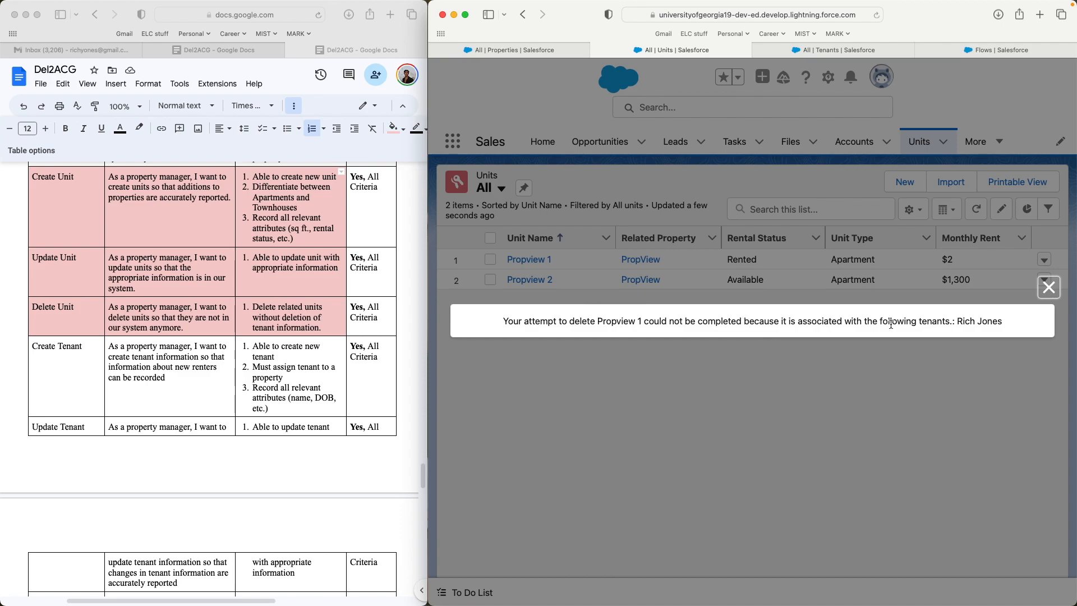
left_click_drag(1007, 326, 742, 325)
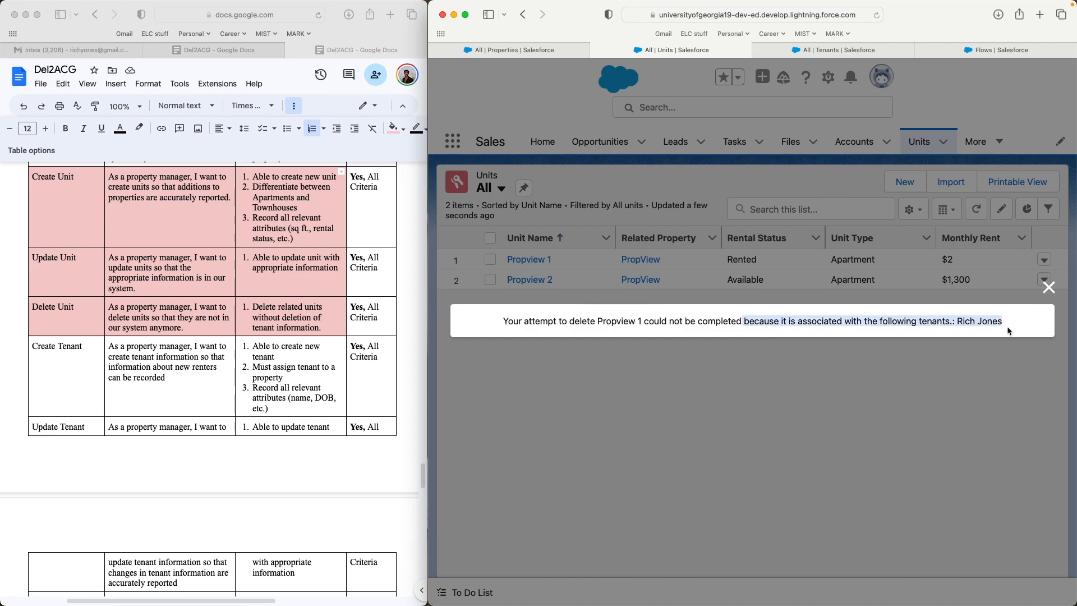
left_click(1047, 287)
- Delete unit Propview 2 from the Units list
left_click(1045, 281)
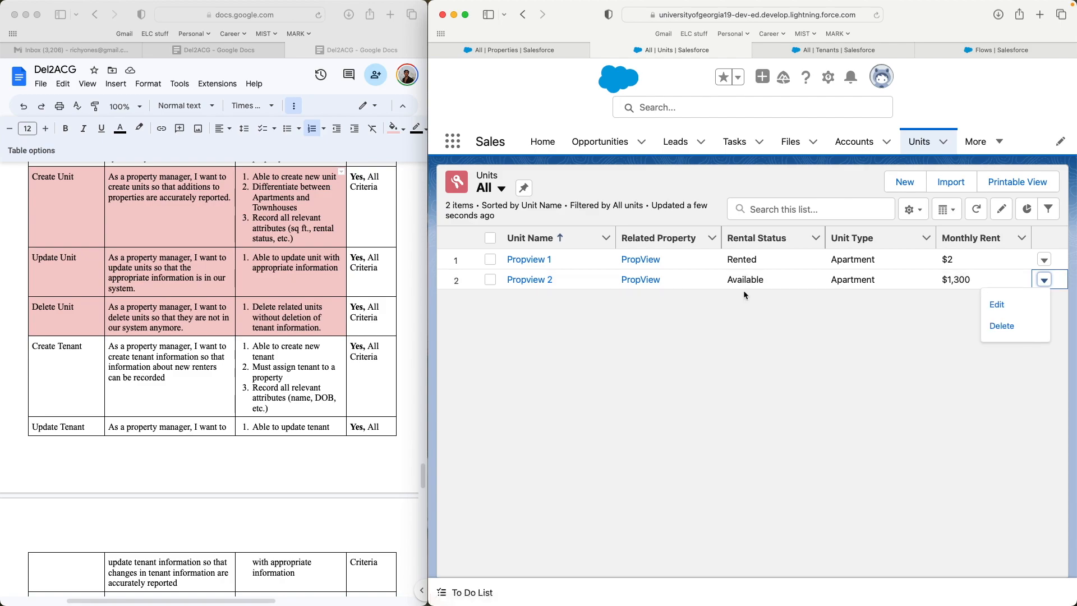
left_click(1028, 326)
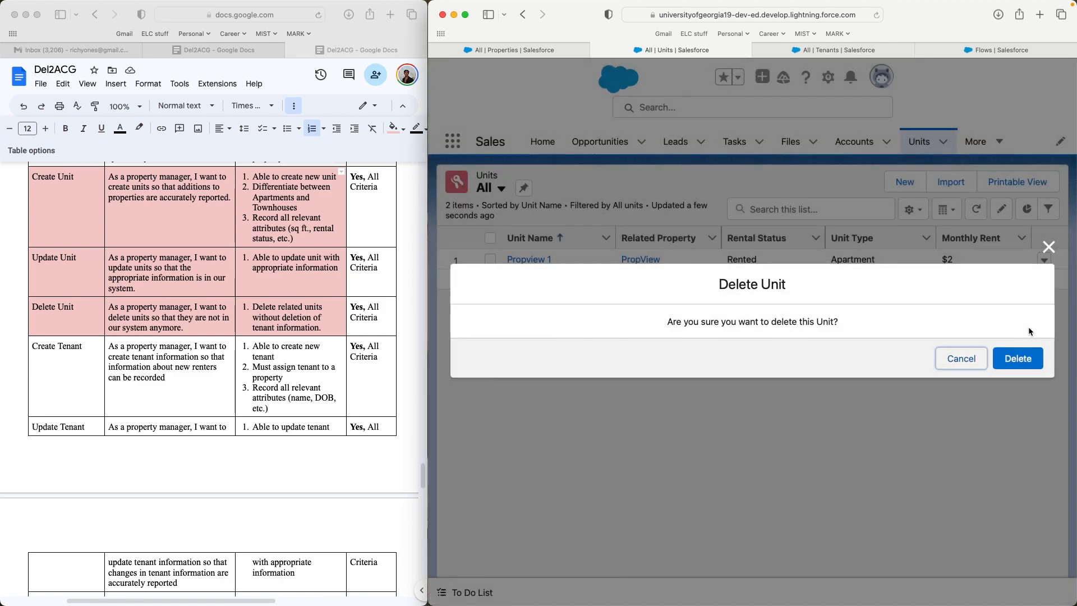
left_click(1027, 365)
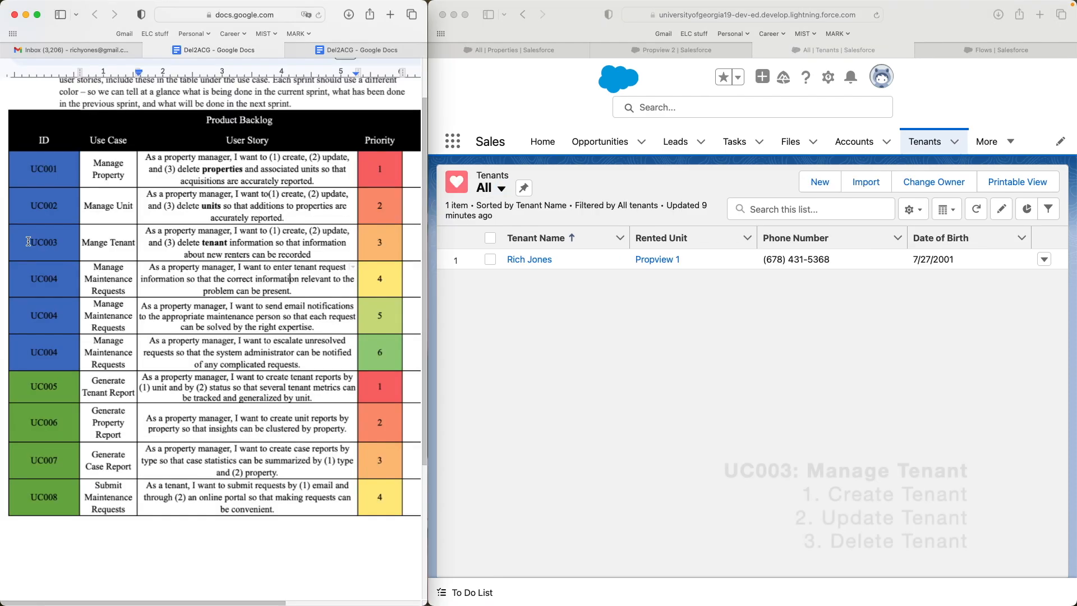
- Highlight the UC003 Manage Tenant row, then place the other Del2ACG document beside Salesforce's Tenants list
left_click_drag(73, 238, 372, 249)
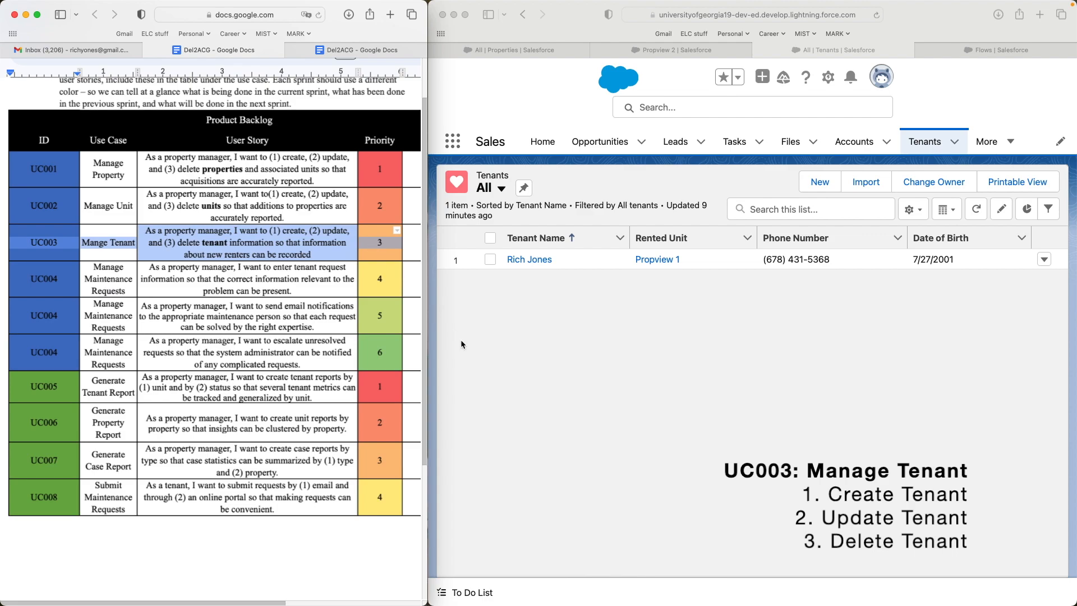
left_click(281, 230)
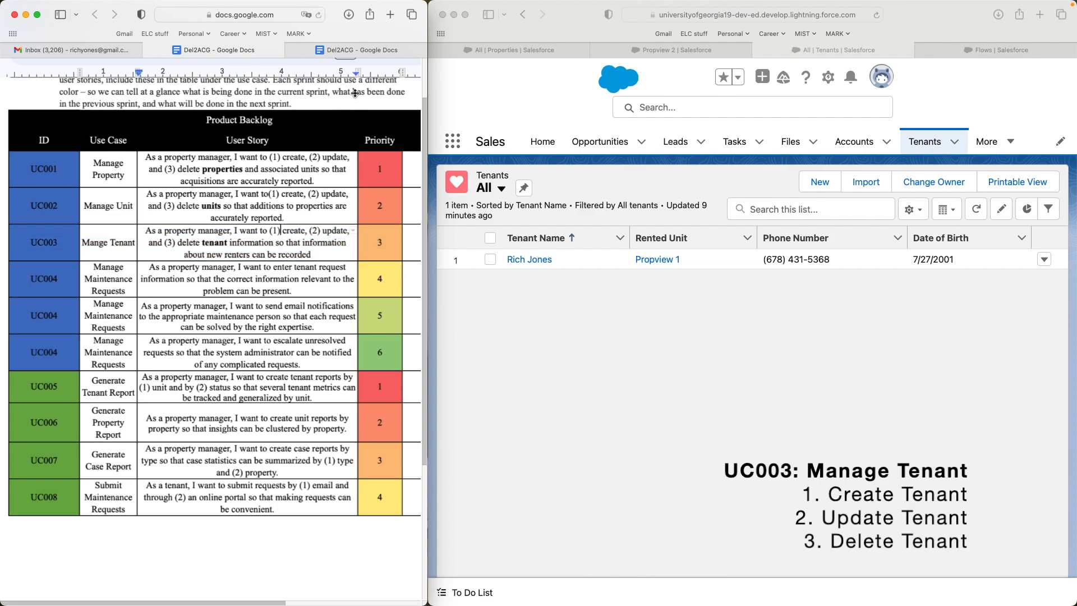
left_click(364, 50)
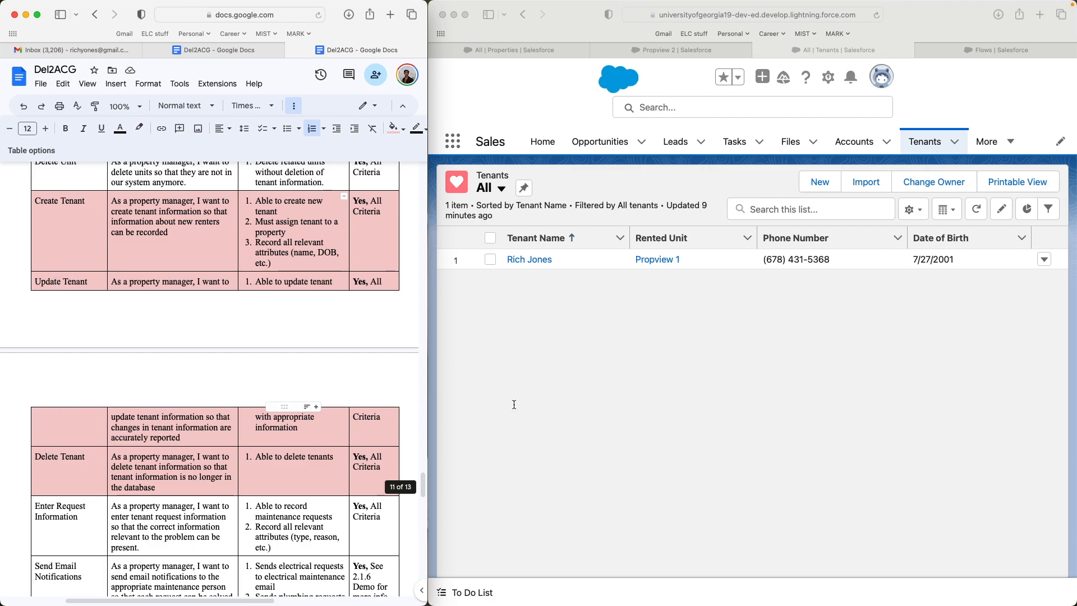
left_click(829, 323)
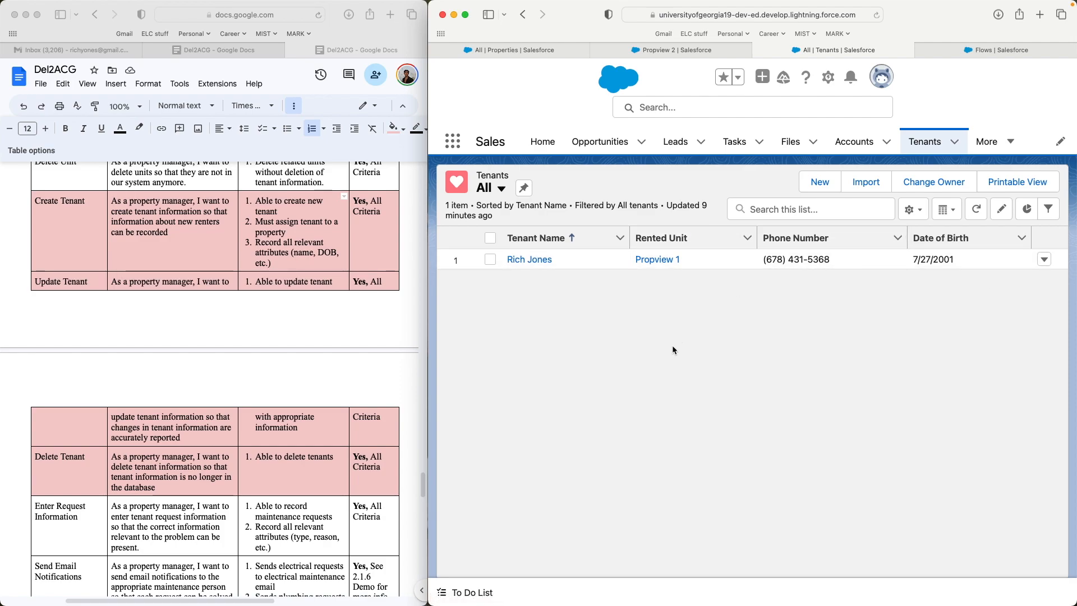
- Start a new tenant and fill in the tenant's name and e-mail using Safari autofill
left_click(822, 182)
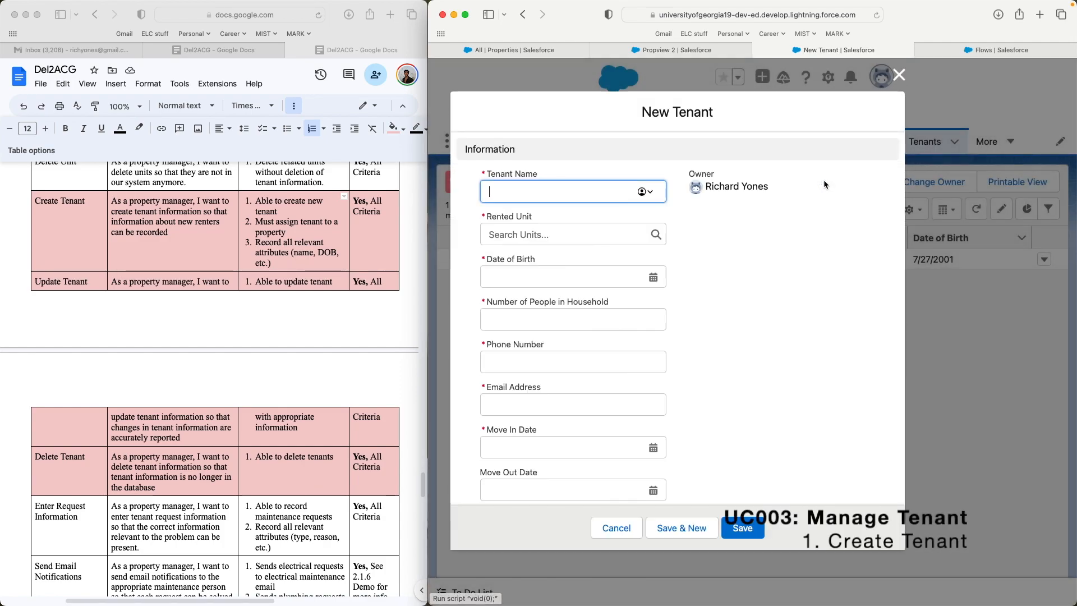
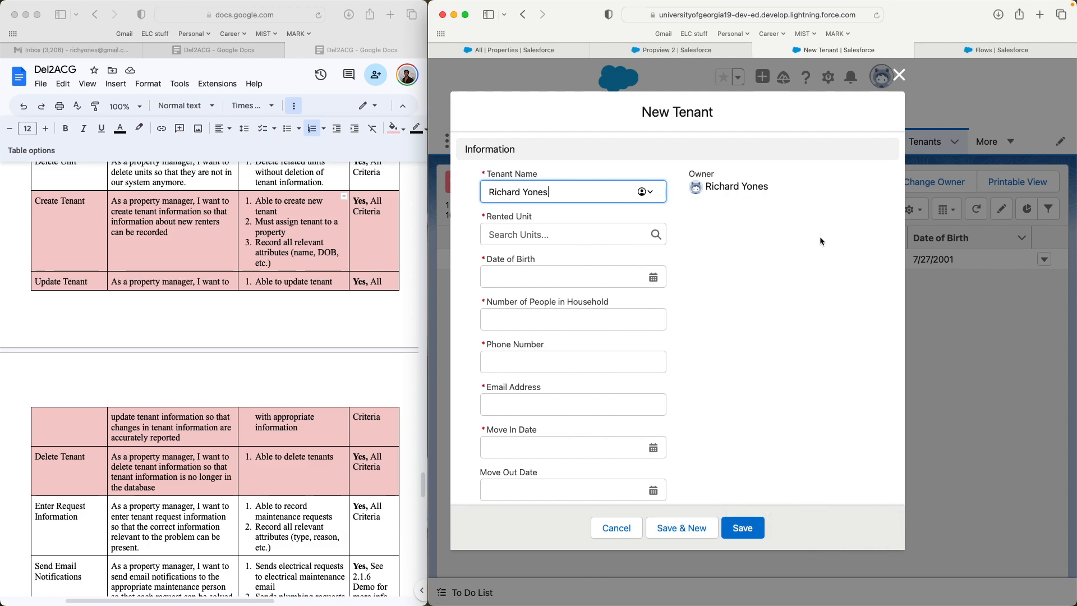
left_click(278, 227)
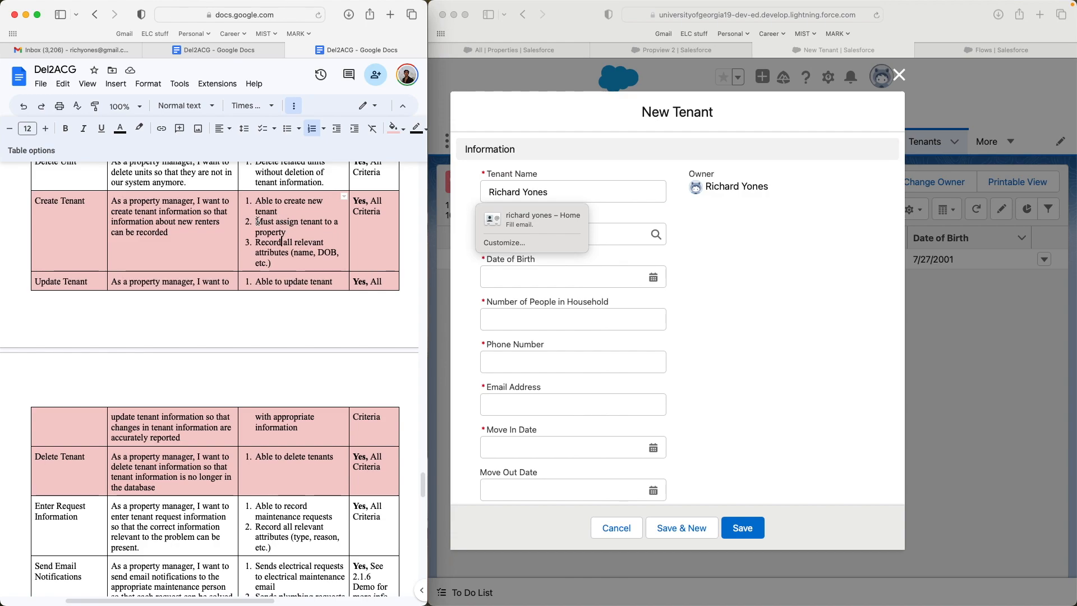
left_click(769, 308)
left_click(672, 234)
left_click(617, 234)
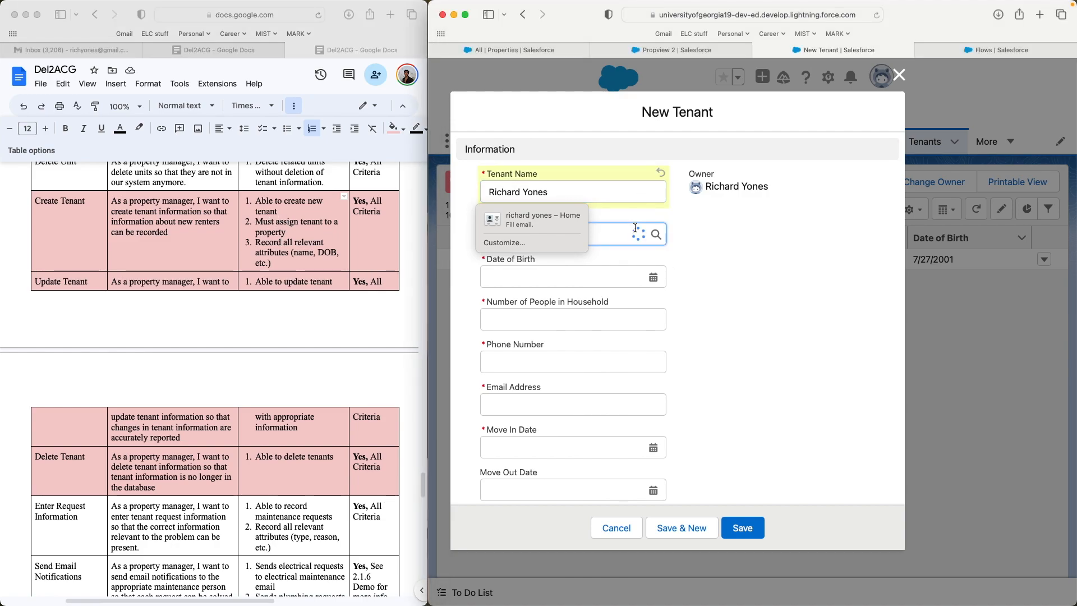
left_click(561, 219)
- Correct the tenant's full name and choose Propview 2 as the rented unit
triple_click(588, 197)
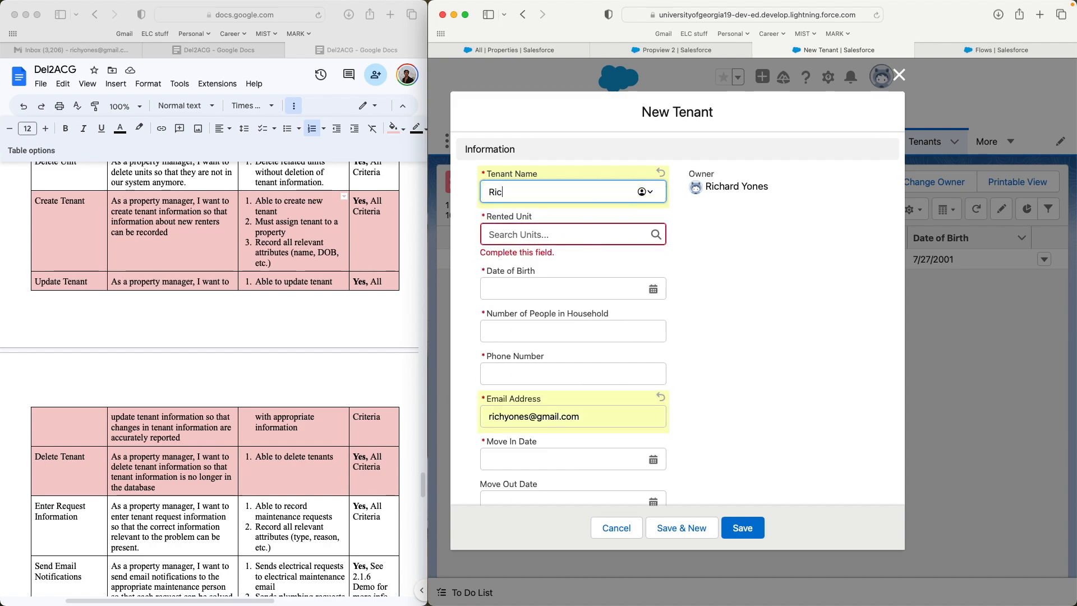
left_click(617, 222)
left_click(598, 233)
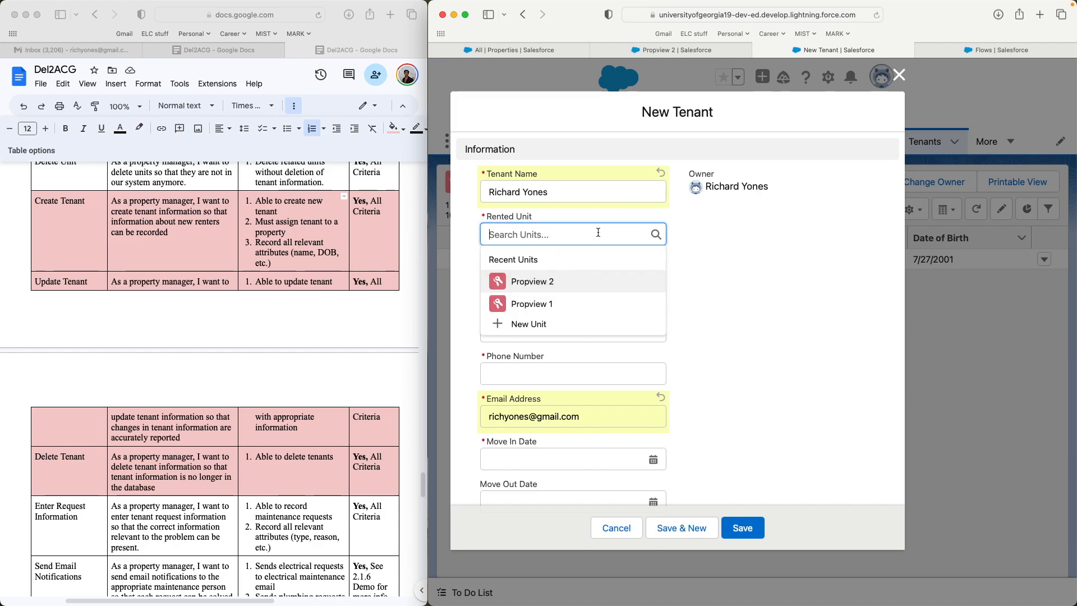
left_click(603, 289)
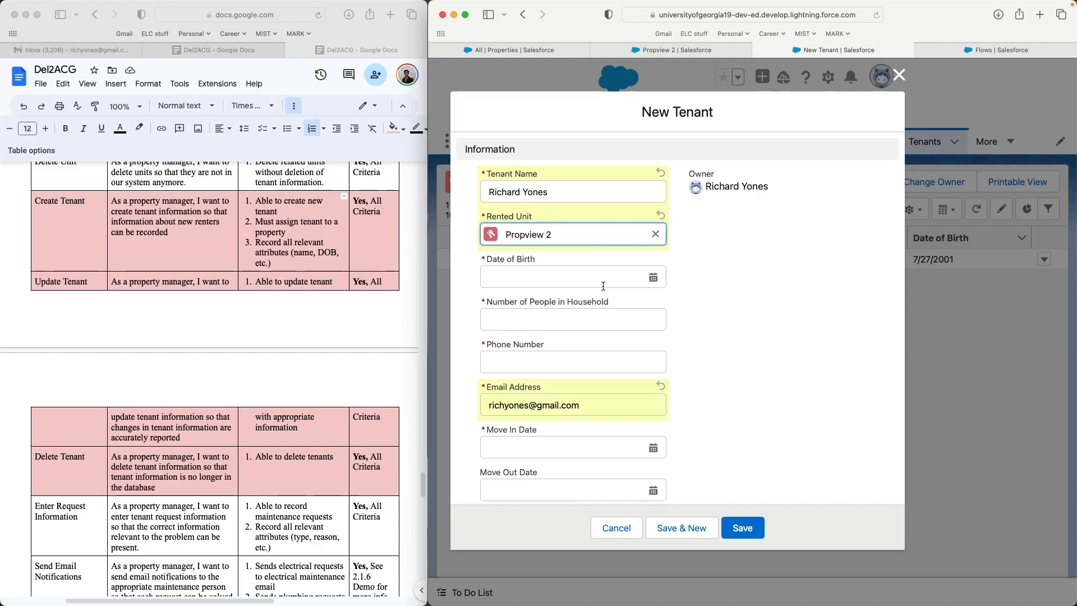
left_click(545, 276)
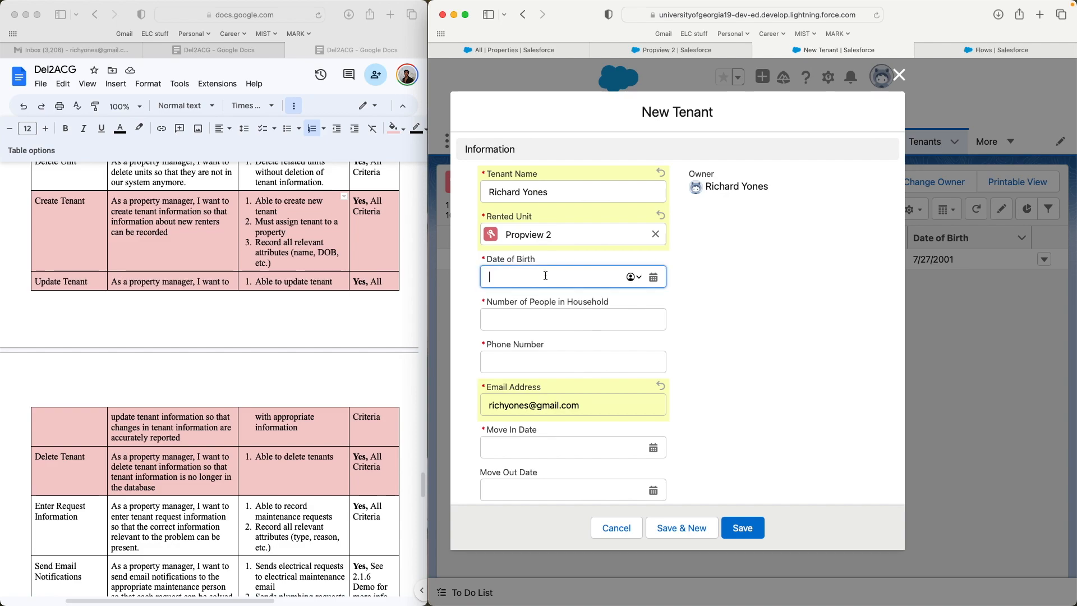
key("BackSpace")
key("BackSpace")
key("BackSpace")
key("BackSpace")
left_click(738, 318)
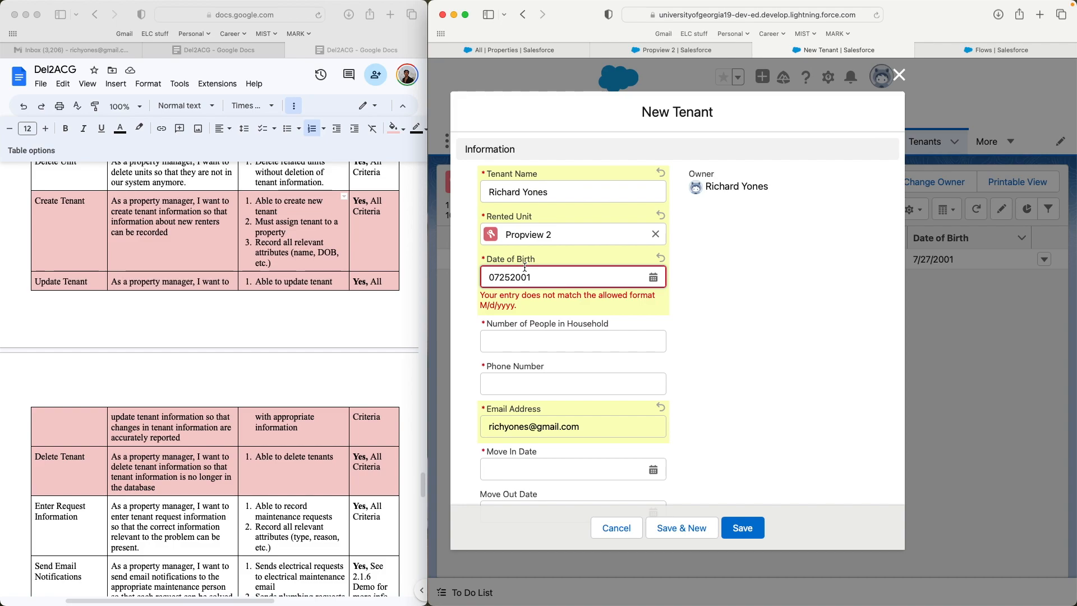
left_click(499, 277)
type("/25/")
left_click(514, 276)
type("/")
left_click(812, 294)
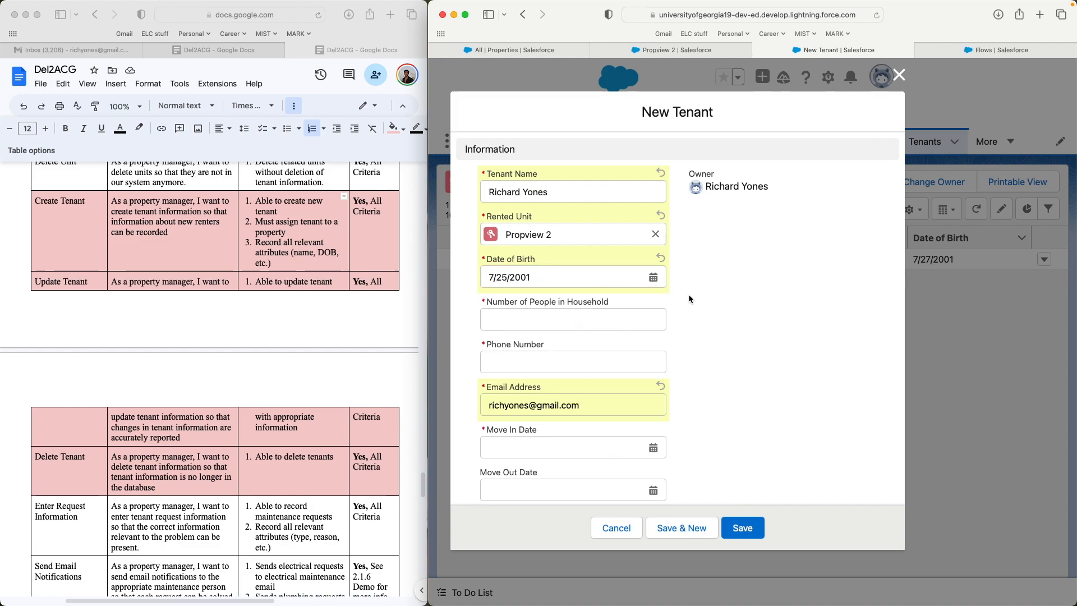
- Set household members to 5 and enter the tenant's phone number
left_click(559, 316)
type("5")
key("Tab")
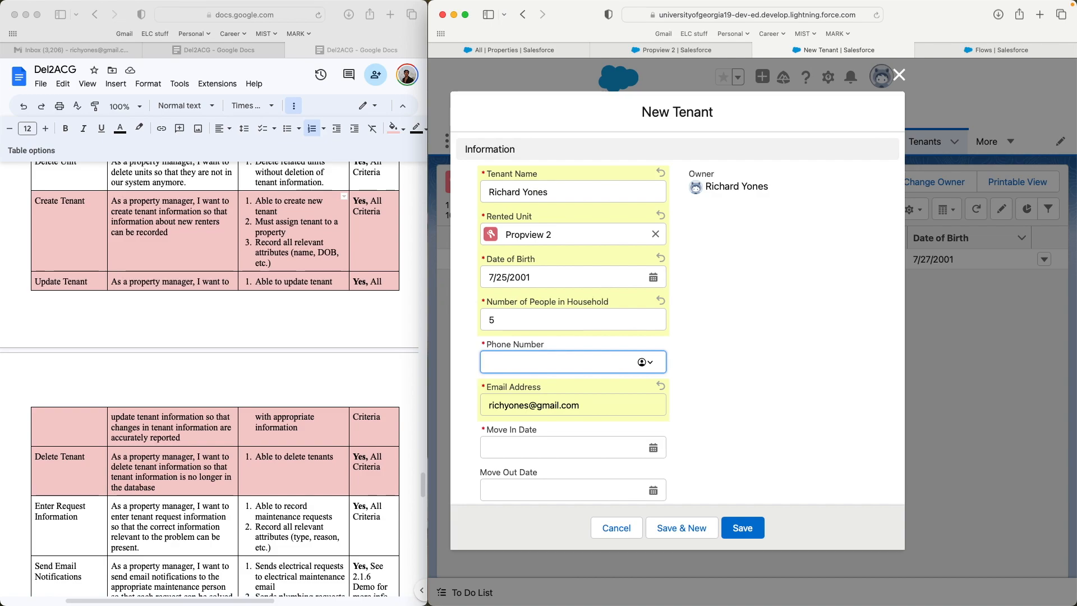
left_click(756, 354)
- Pick 4/4/2023 as the move-in date and save the tenant record
scroll(659, 380, "down", 1)
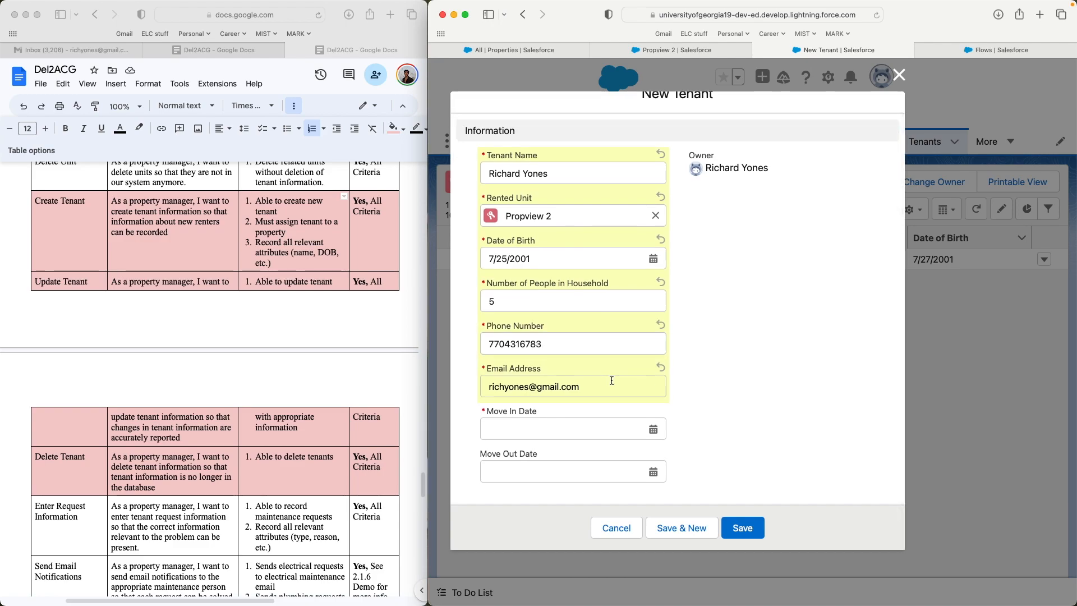
left_click(601, 421)
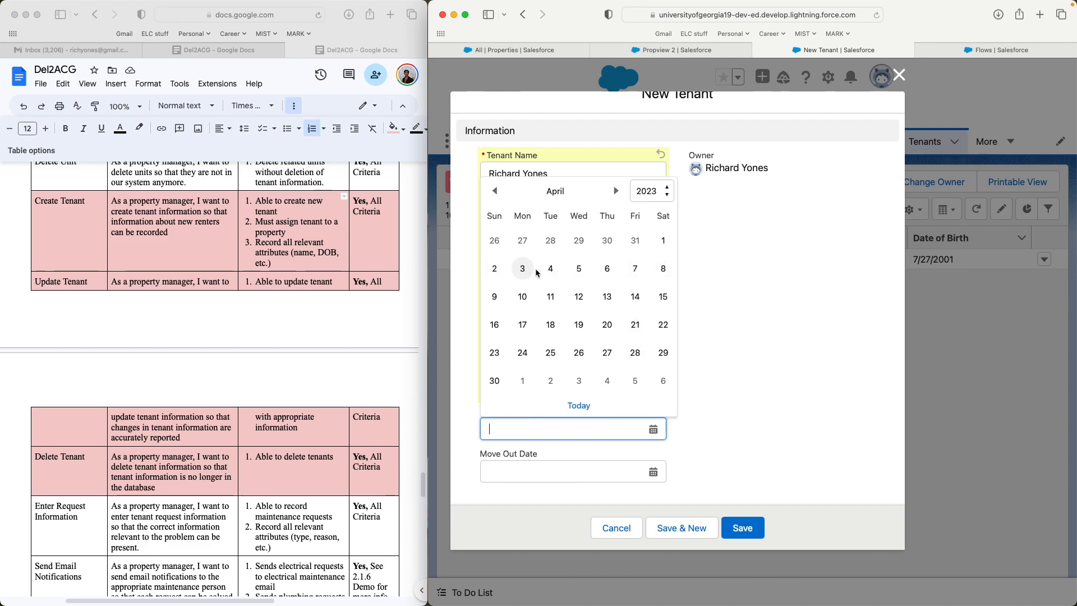
left_click(550, 270)
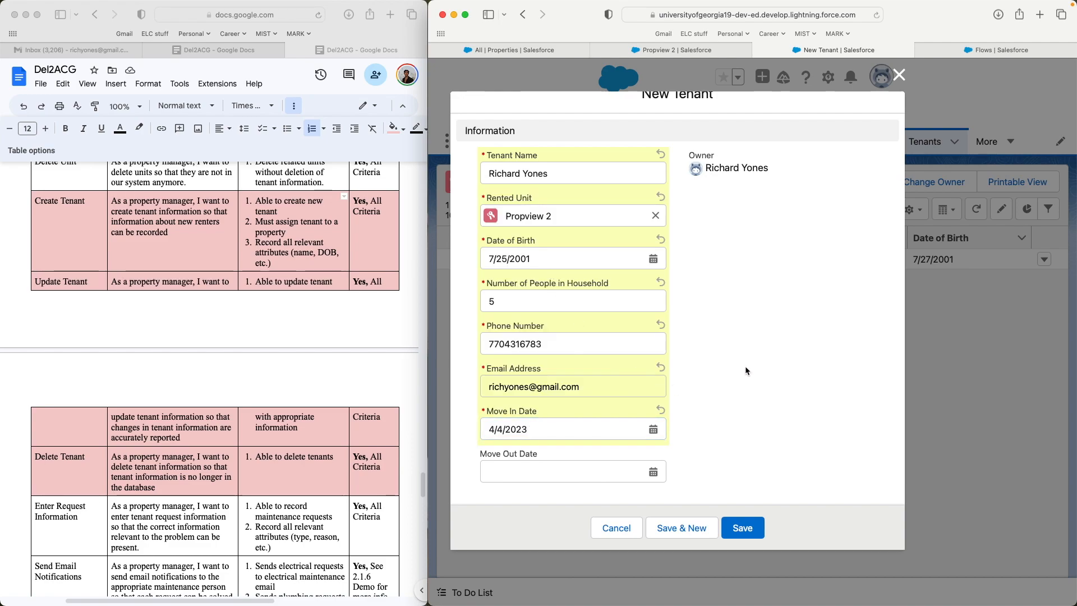
left_click(732, 524)
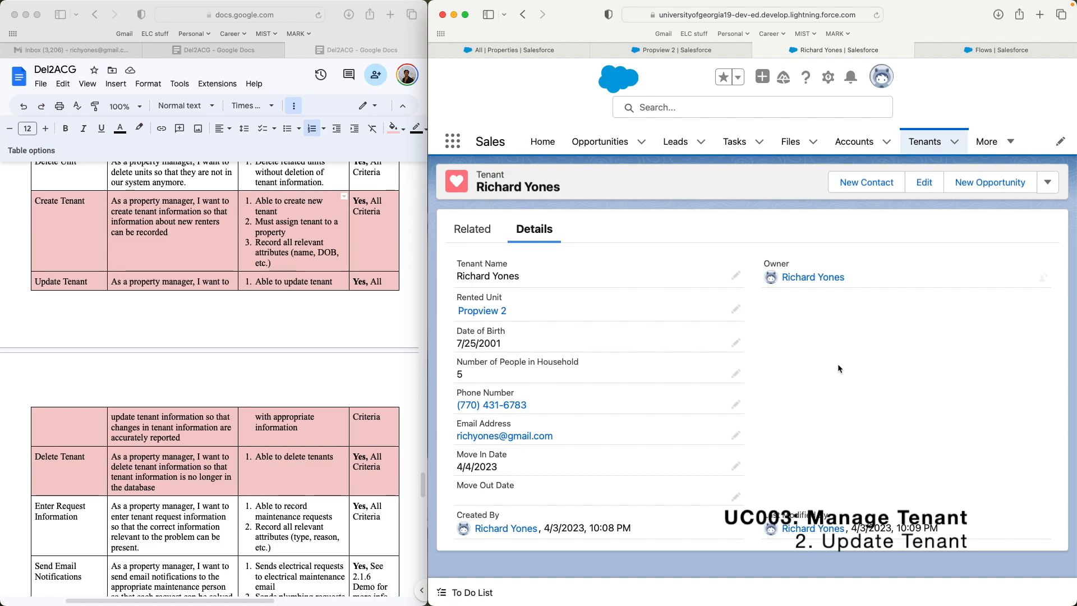
- Insert a 1 before the @ in the tenant's e-mail address and save
left_click(735, 437)
left_click(513, 449)
type("1")
left_click(860, 419)
left_click(778, 557)
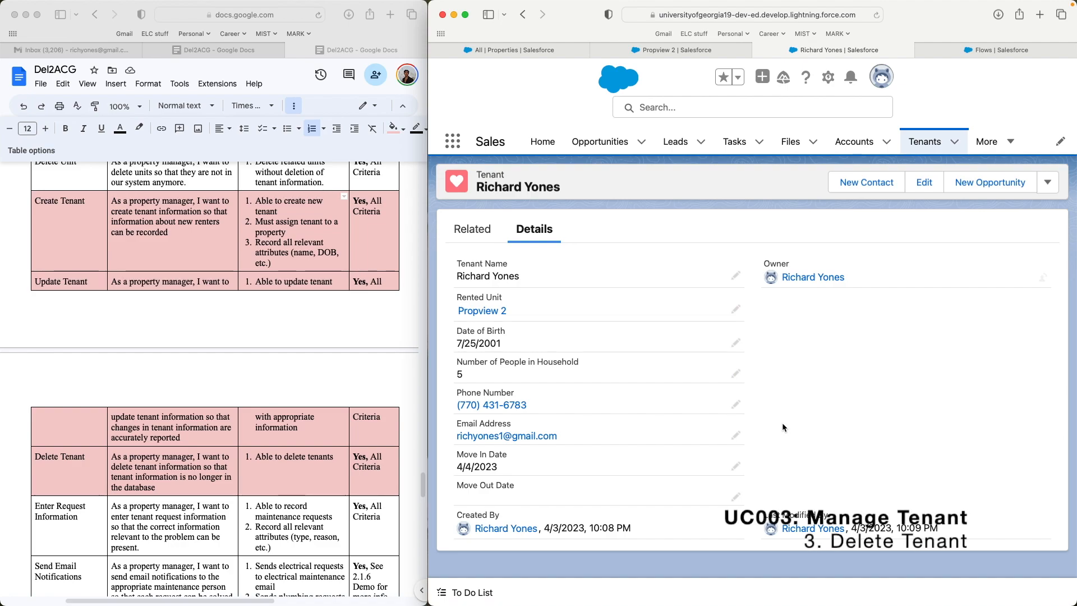
- Switch the Tenants list view to All and delete the newly added tenant in row 2
left_click(923, 144)
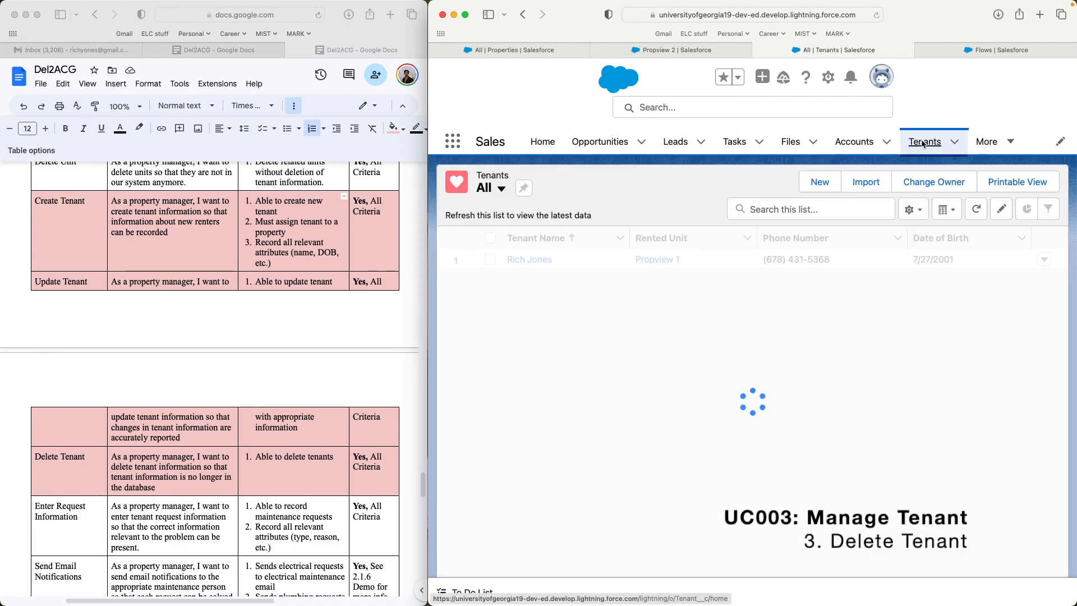
left_click(584, 188)
left_click(547, 228)
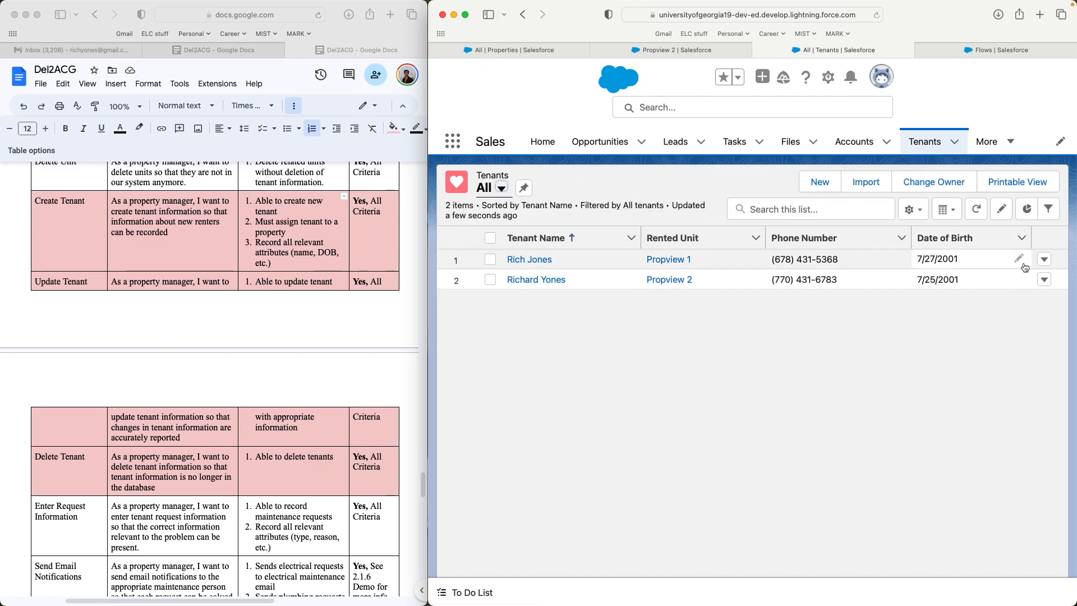
left_click(1044, 280)
left_click(1028, 321)
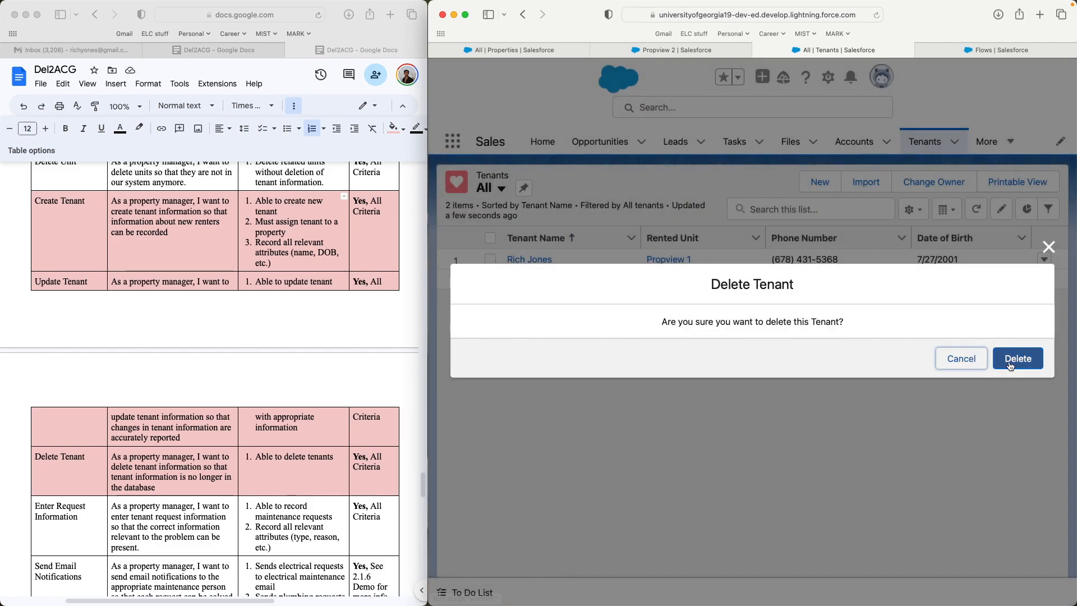
left_click(1012, 362)
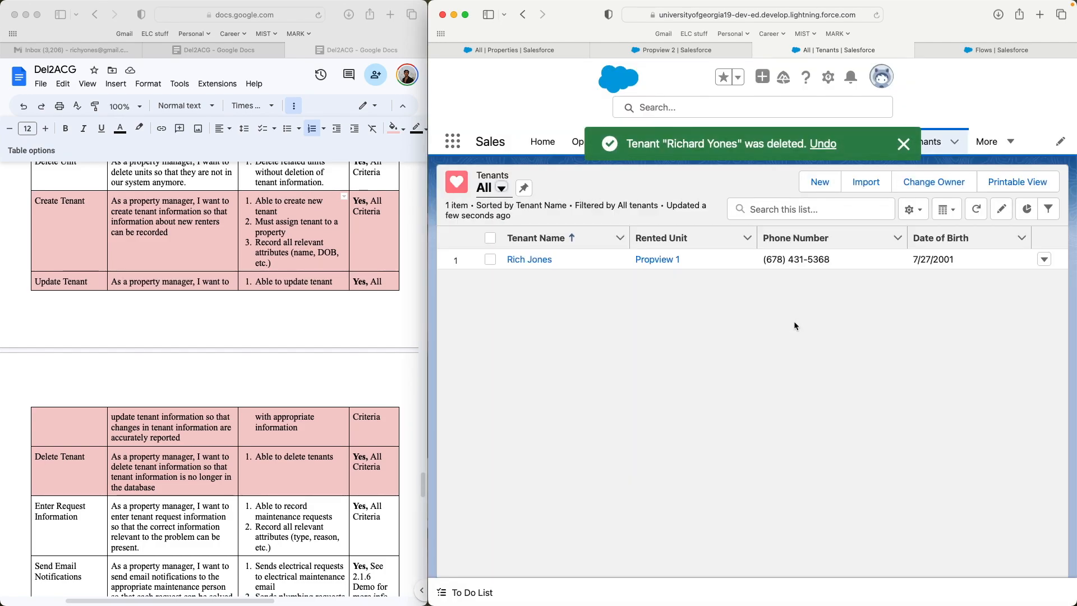
left_click(231, 241)
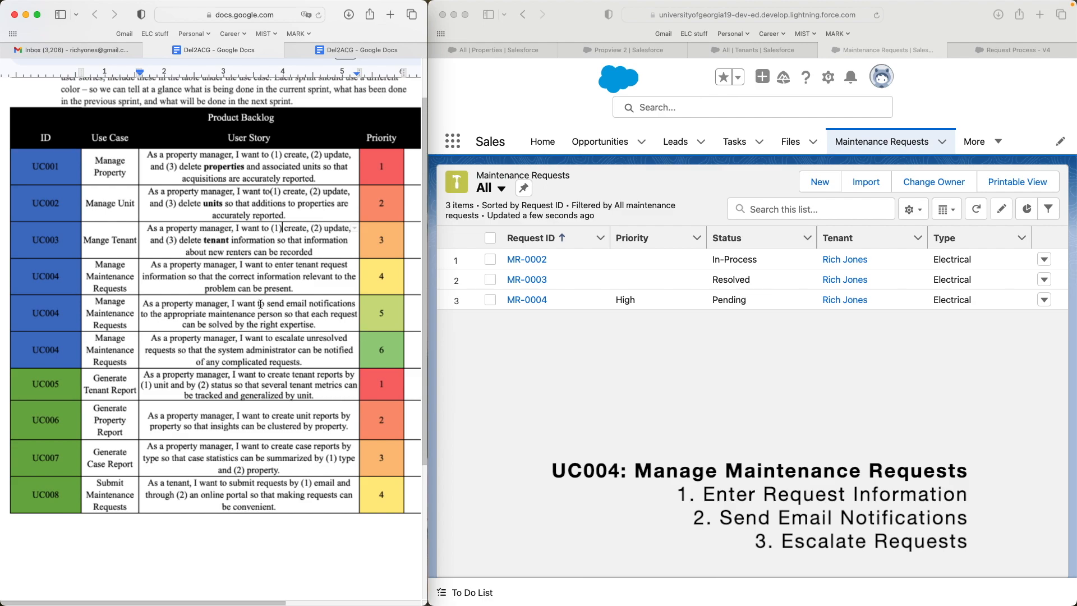
- Highlight the three UC004 request user stories, then start a new maintenance request
left_click(148, 265)
left_click_drag(147, 264, 319, 364)
left_click(288, 314)
left_click(350, 50)
scroll(213, 320, "down", 1)
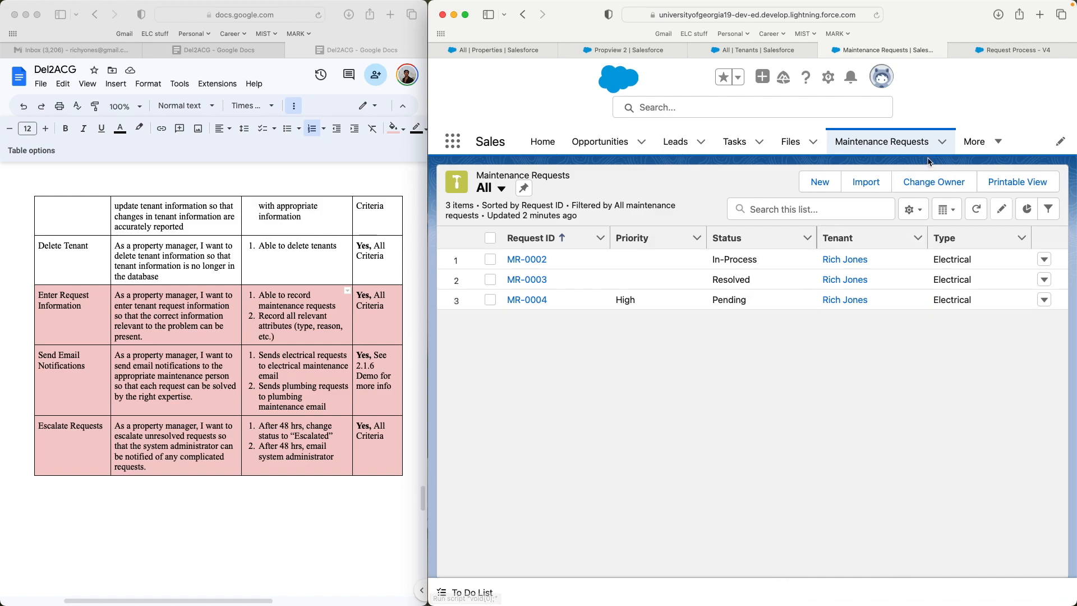
left_click(817, 182)
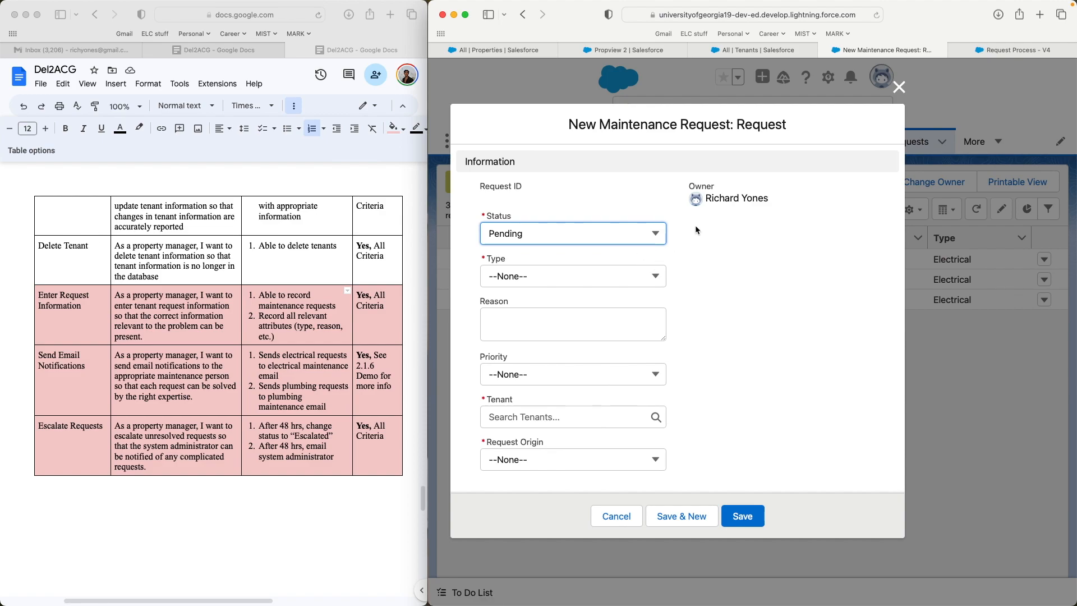
- Set status Pending, type Electrical, reason 'Lights aren't turning on' and priority Medium
left_click(646, 239)
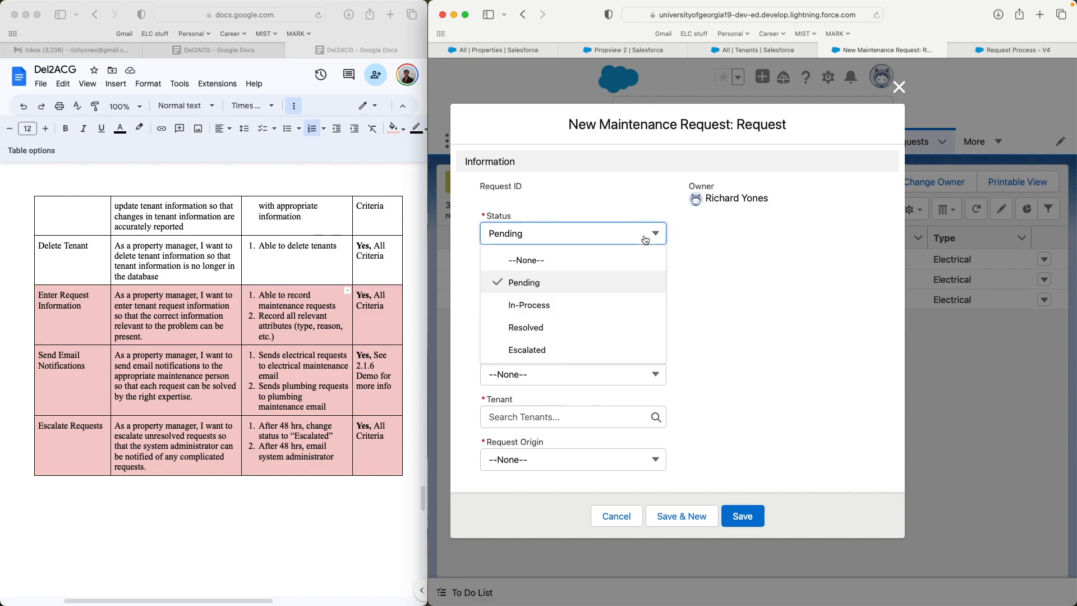
left_click(622, 280)
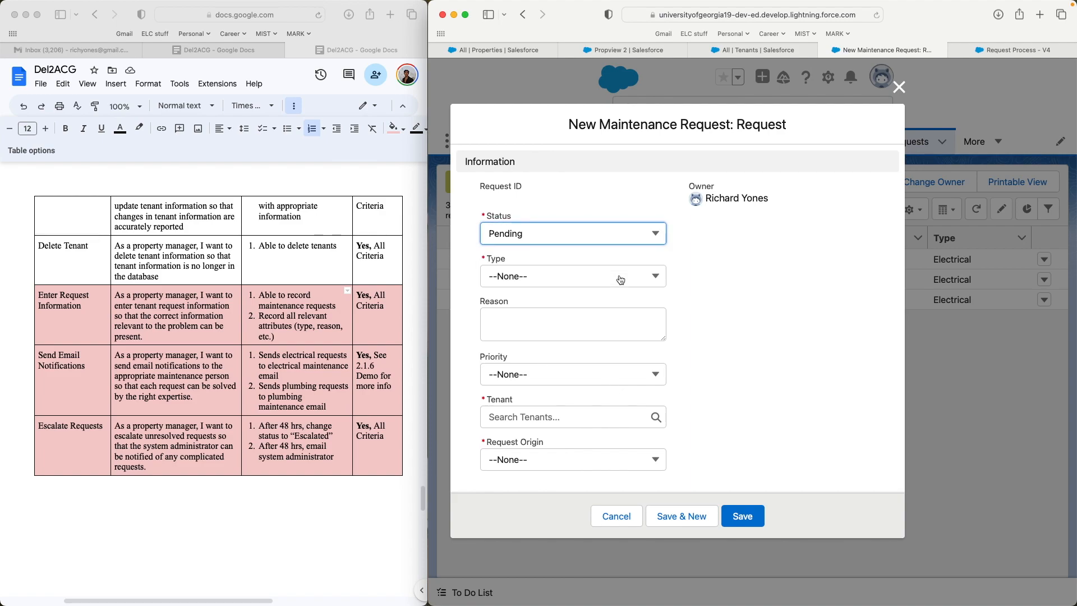
left_click(652, 280)
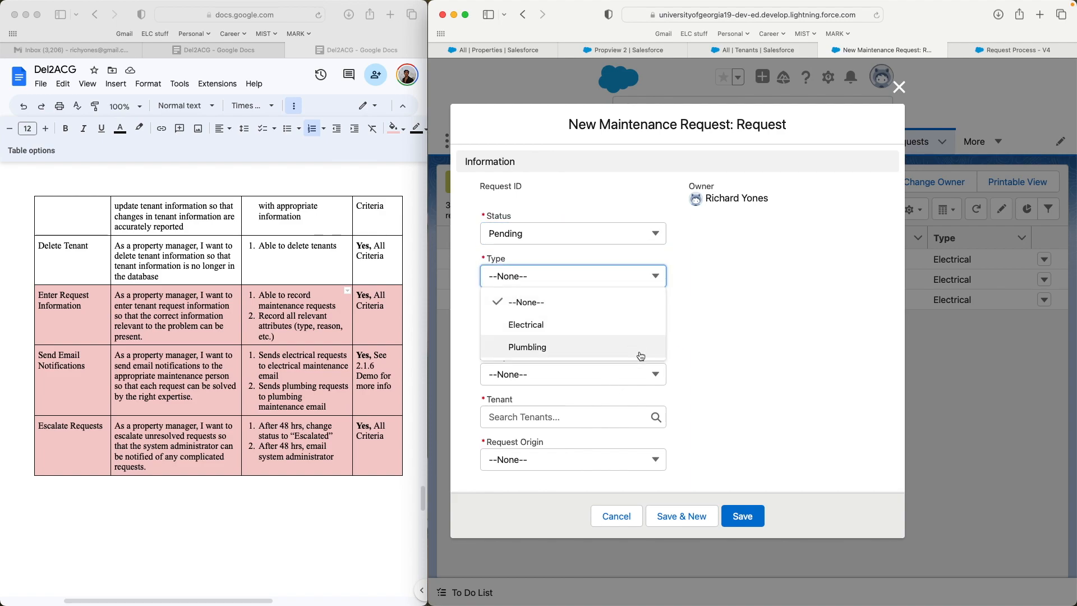
left_click(639, 324)
left_click(620, 326)
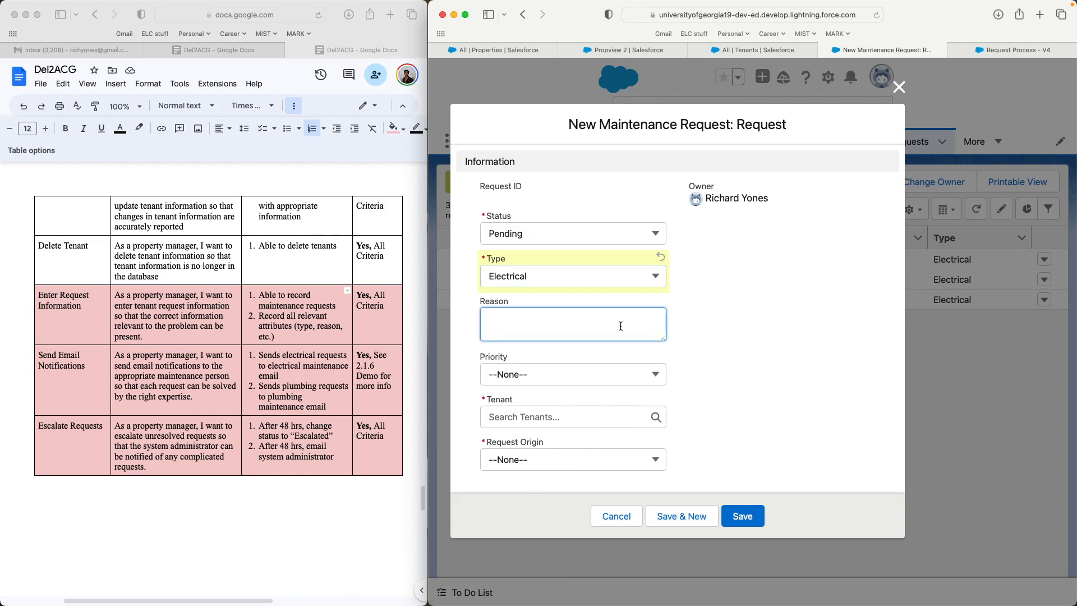
type("Lights aren't turning on")
left_click(813, 380)
left_click(644, 376)
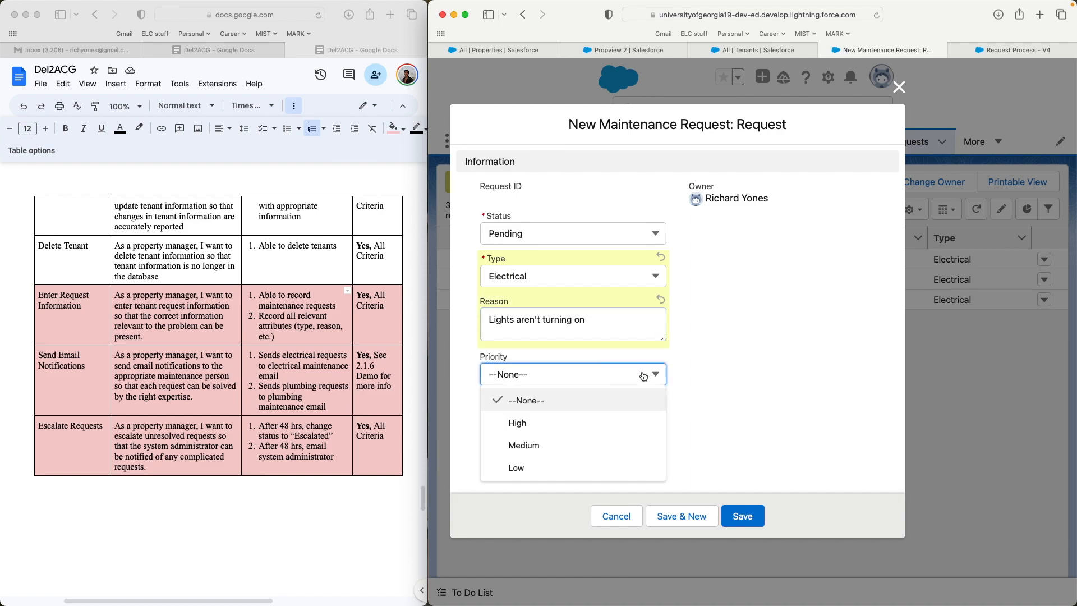
left_click(615, 447)
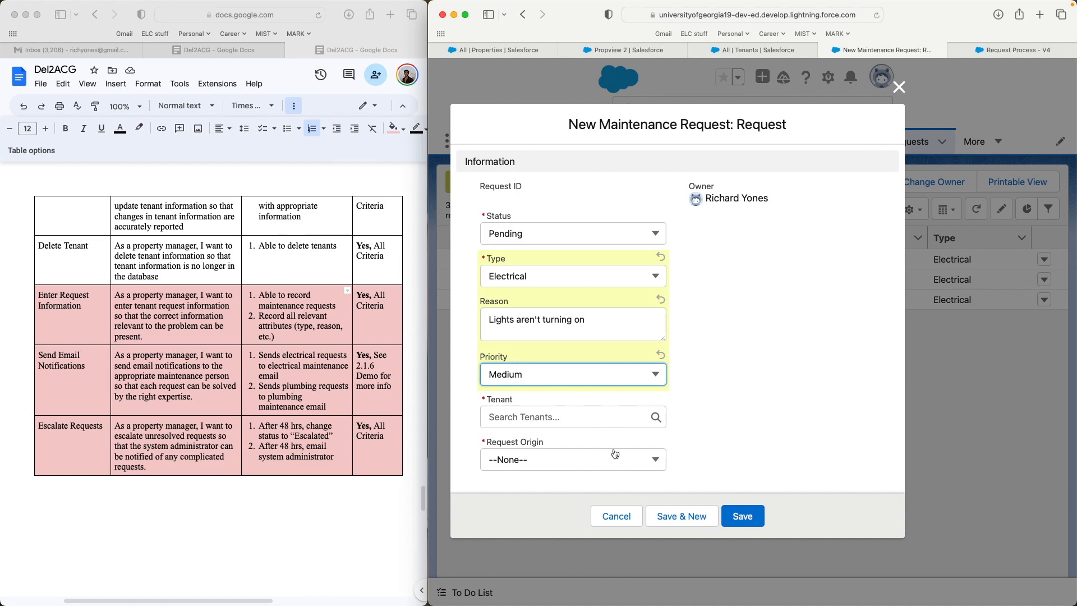
- Link the existing tenant, set Request Origin to Phone, and save the request
left_click(624, 409)
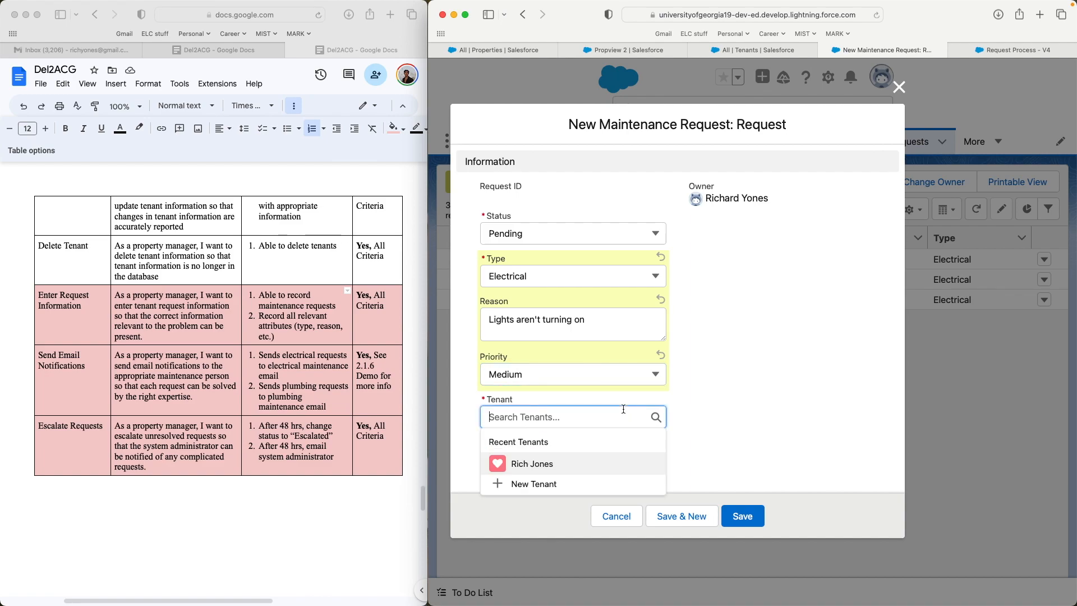
left_click(595, 461)
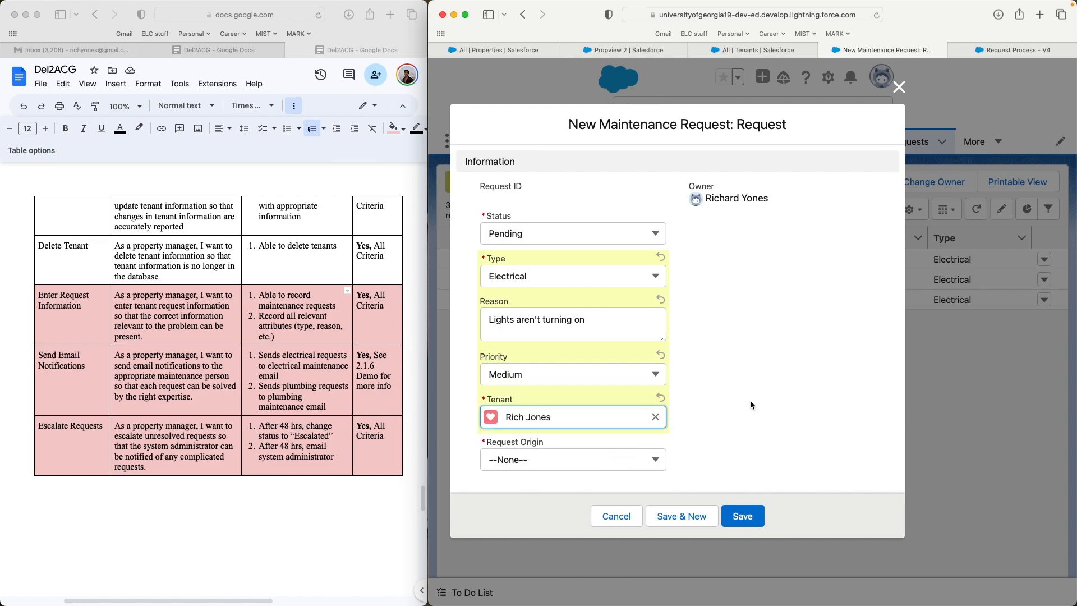
left_click(649, 462)
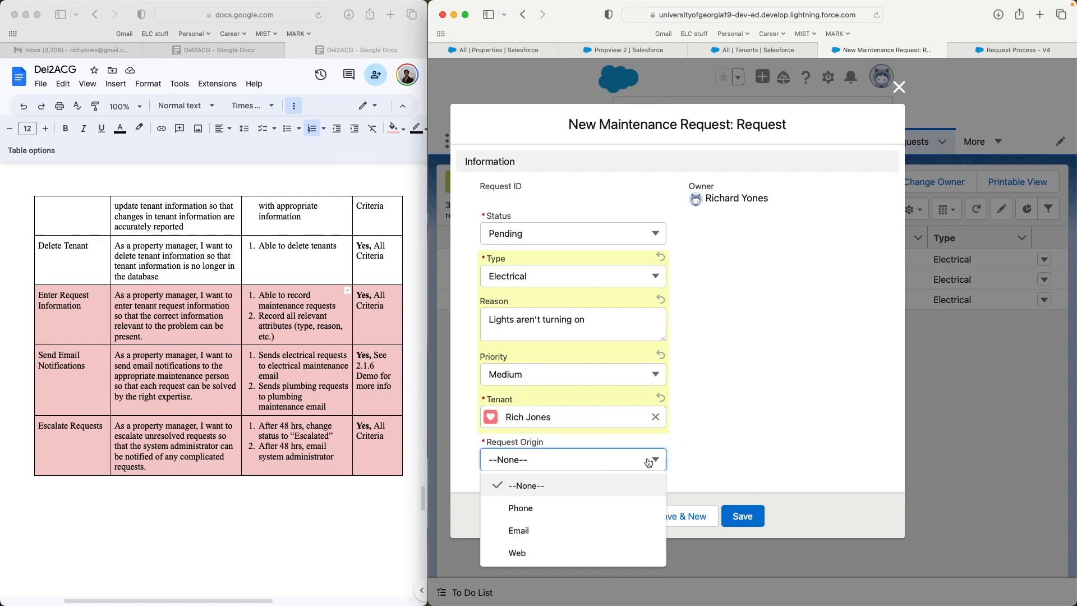
left_click(626, 513)
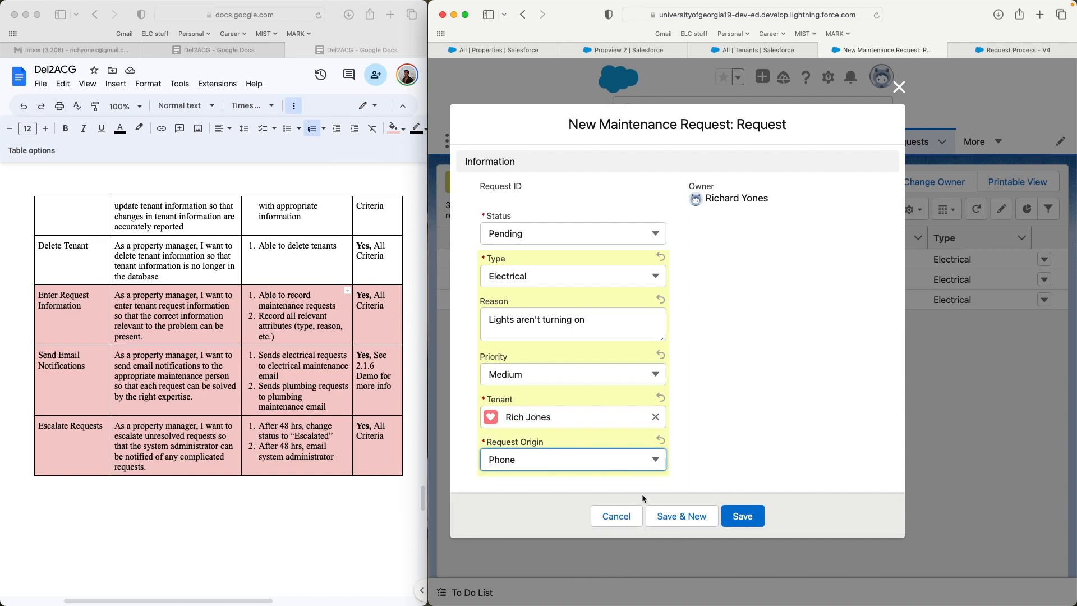
left_click(741, 515)
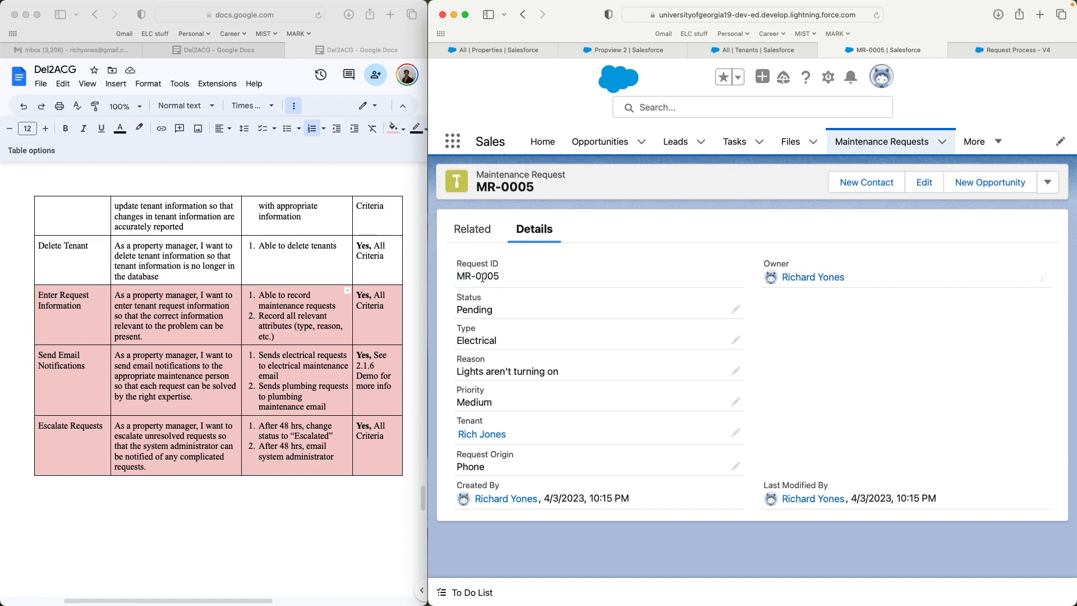
- Highlight request number 0005, then switch the Maintenance Requests list view to All
left_click_drag(476, 274, 505, 274)
left_click(878, 141)
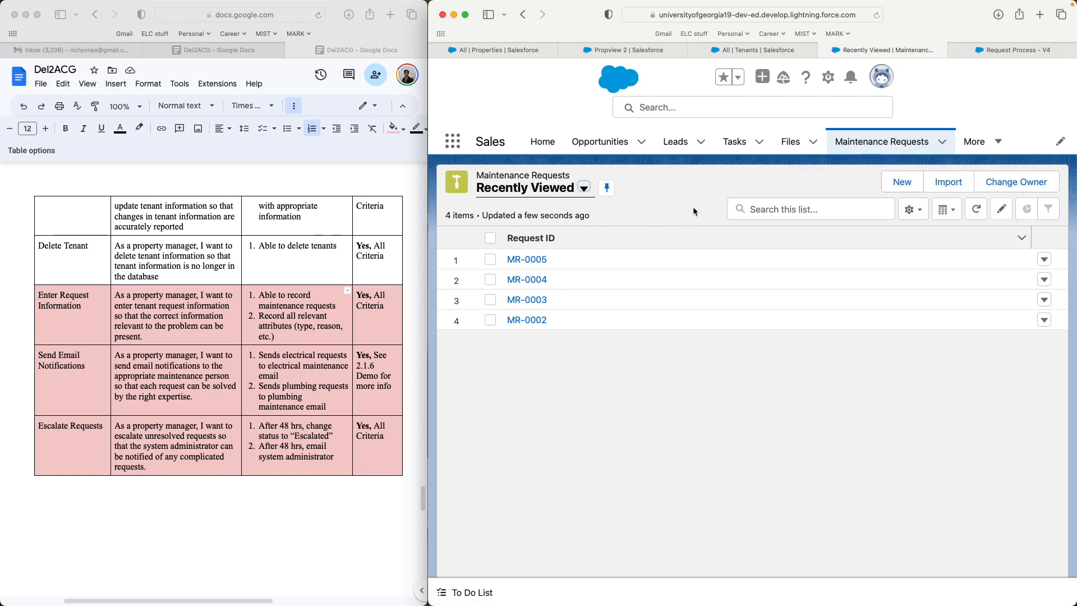
left_click(584, 188)
left_click(539, 241)
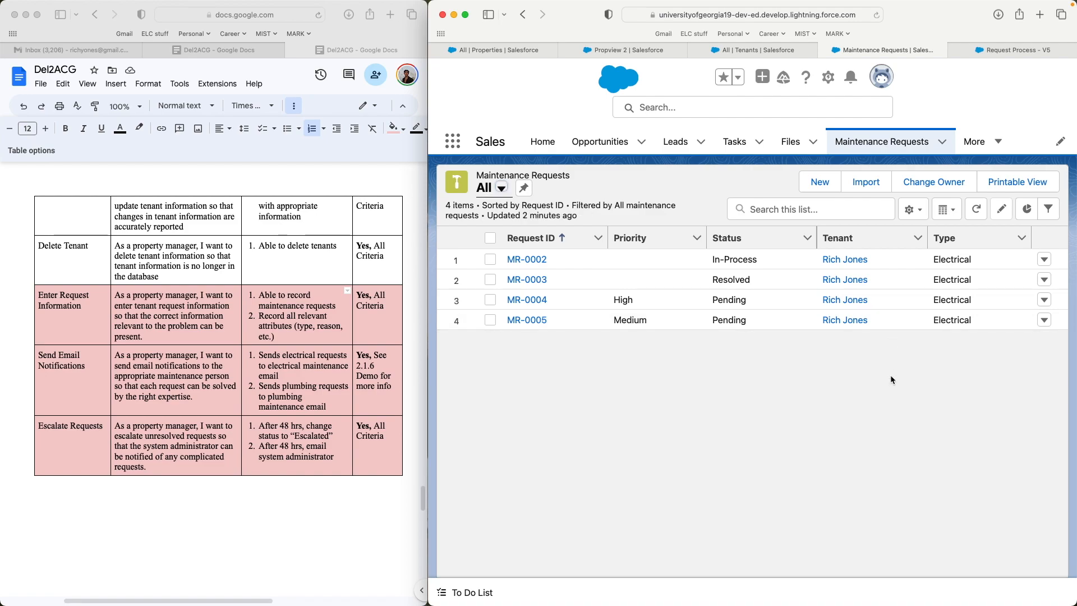
- Pan the Request Process V5 flow to show the Electrical and Plumbing alert branches
left_click(1002, 66)
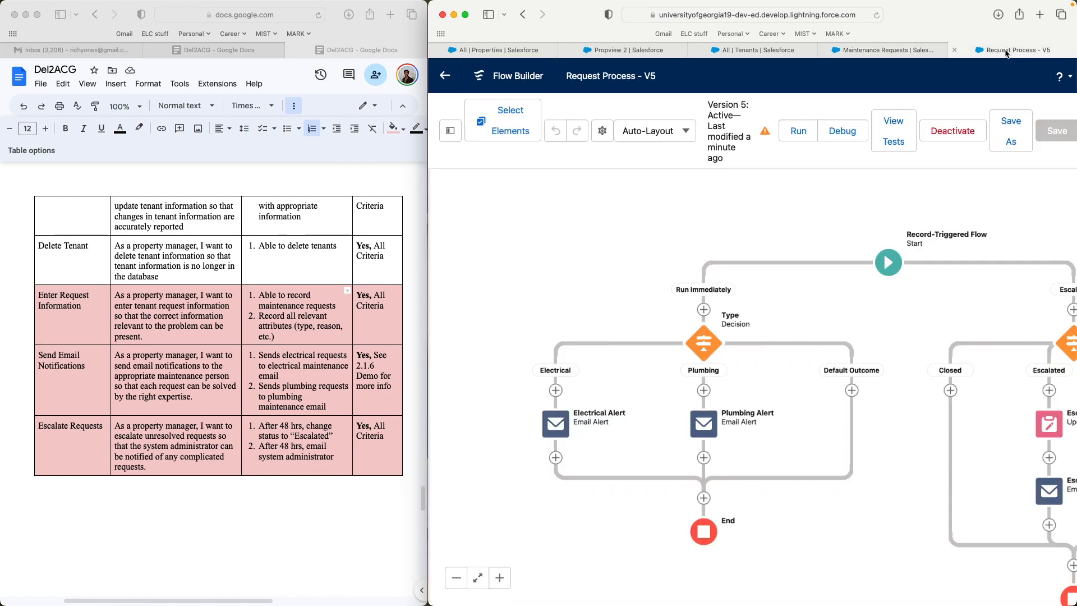
left_click_drag(845, 215, 764, 202)
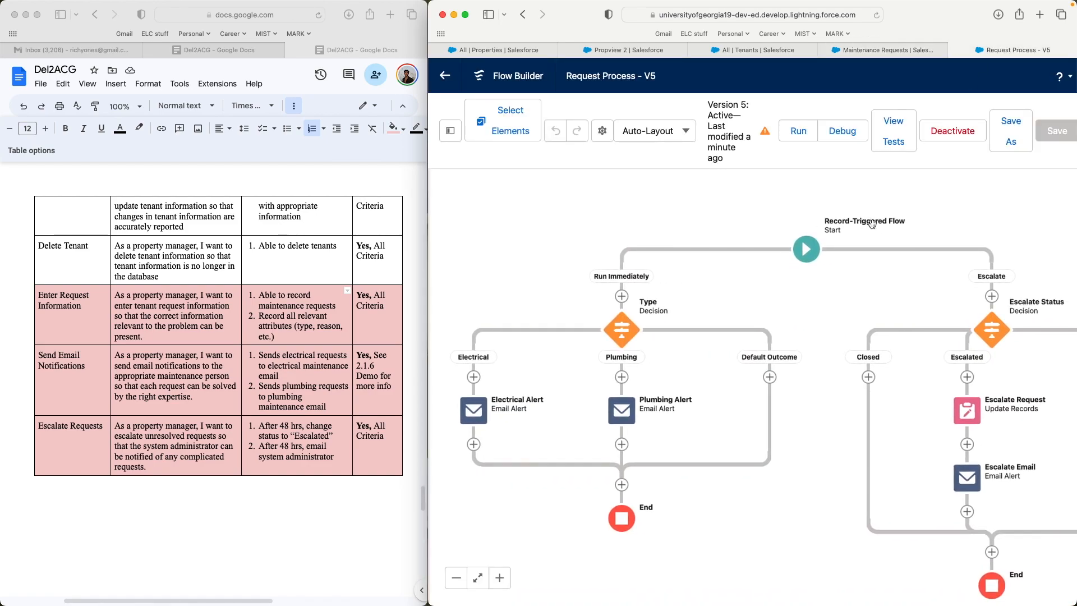
left_click(888, 51)
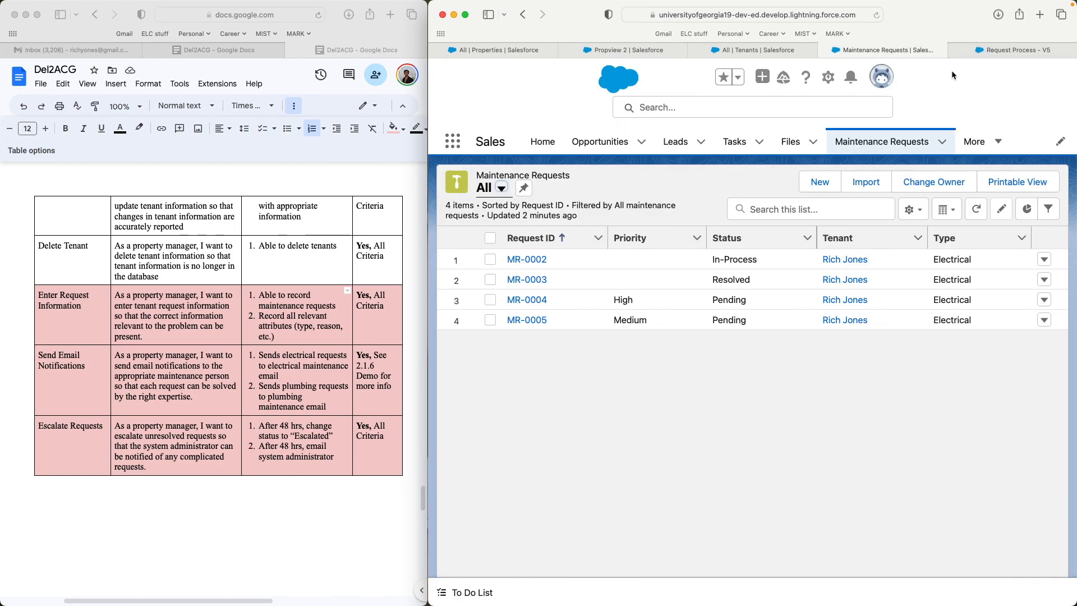
left_click(982, 50)
left_click_drag(773, 196, 896, 149)
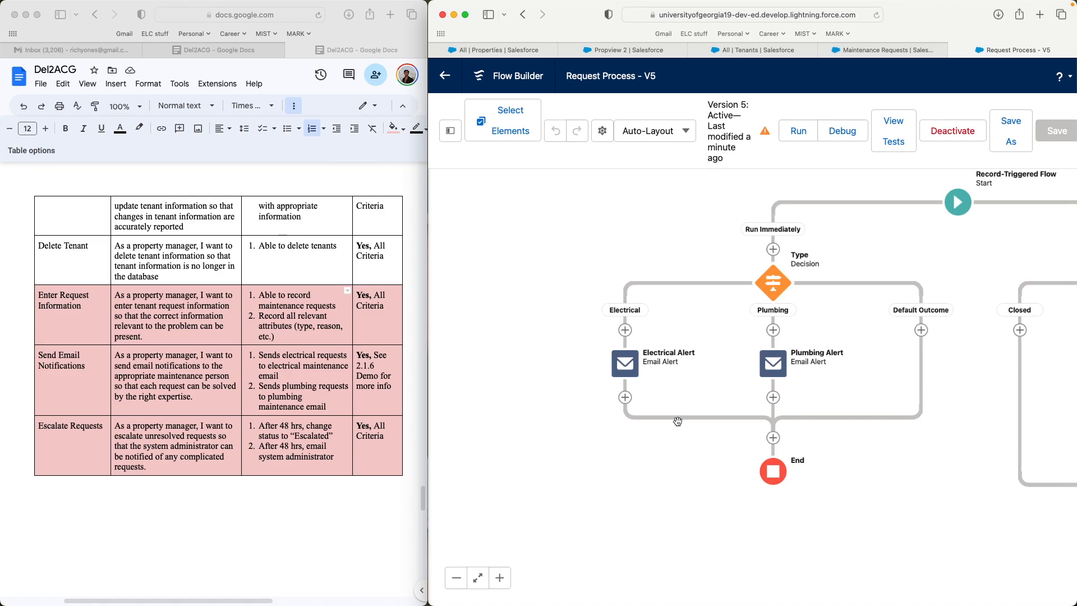
- Inspect the Electrical Alert email action, then bring up the Gmail inbox
left_click(626, 364)
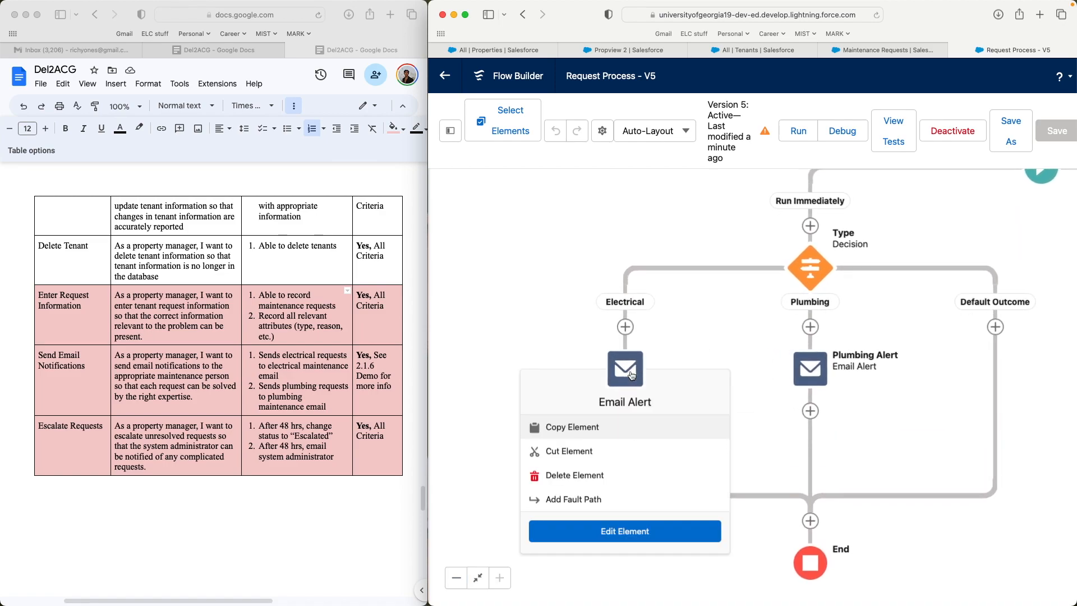
left_click(706, 362)
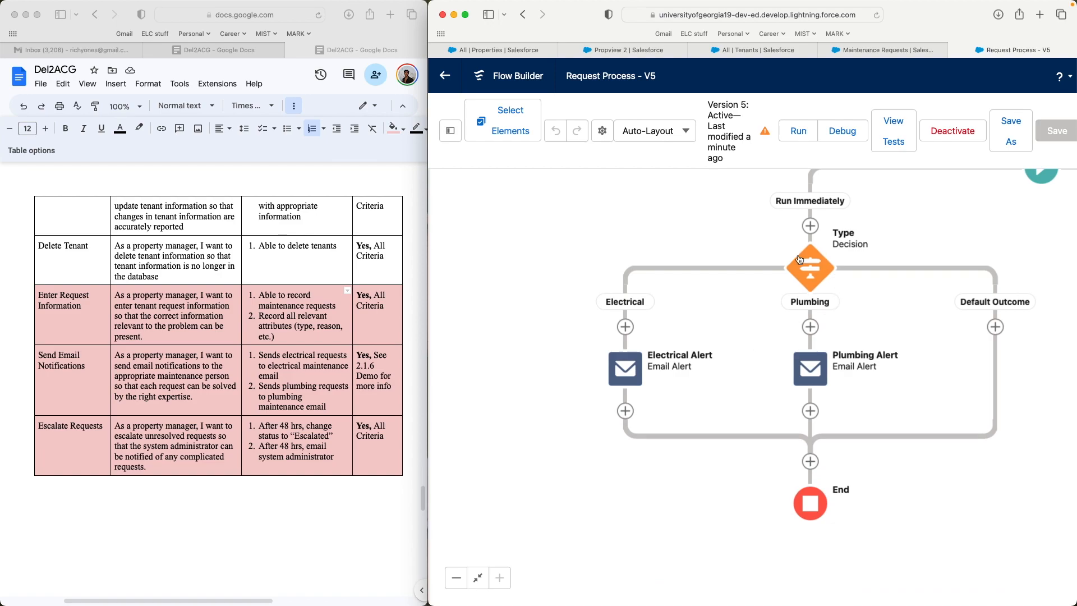
left_click(883, 50)
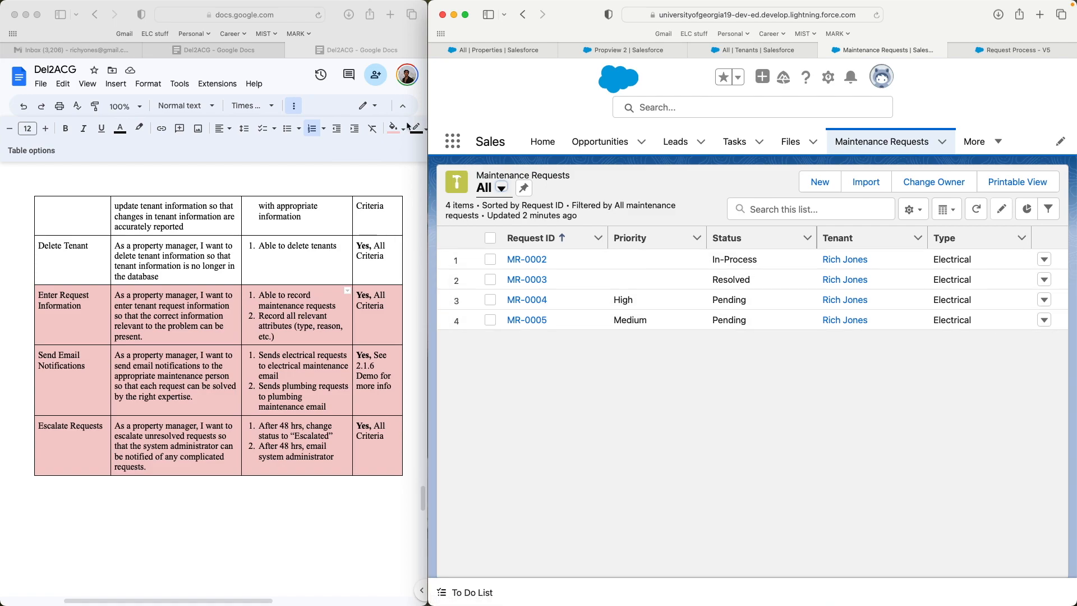
left_click(88, 50)
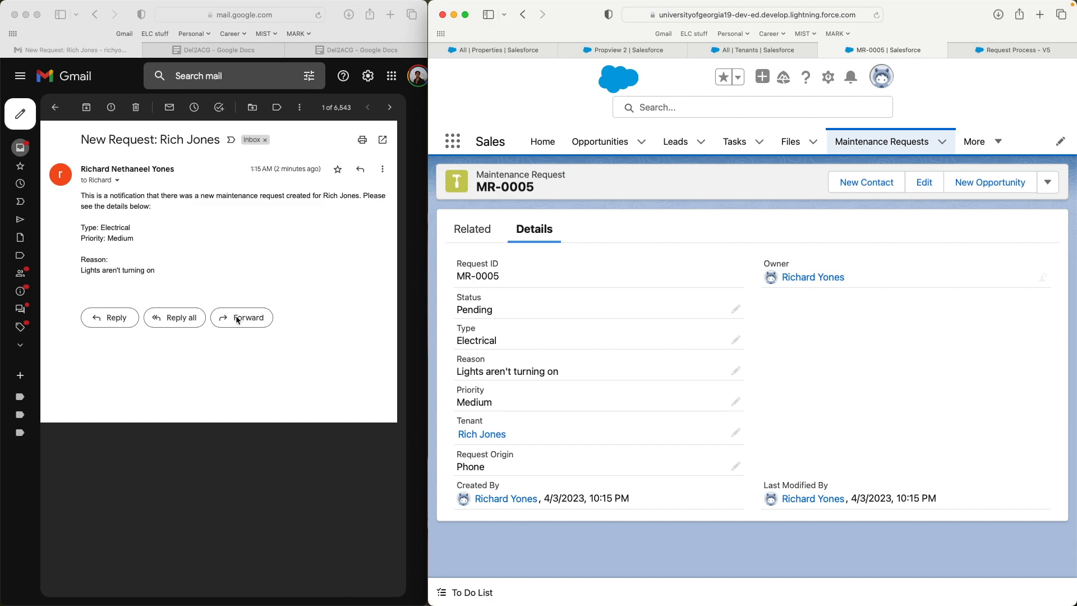
- Focus the new-request notification email showing Electrical, Medium, 'Lights aren't turning on'
left_click(148, 234)
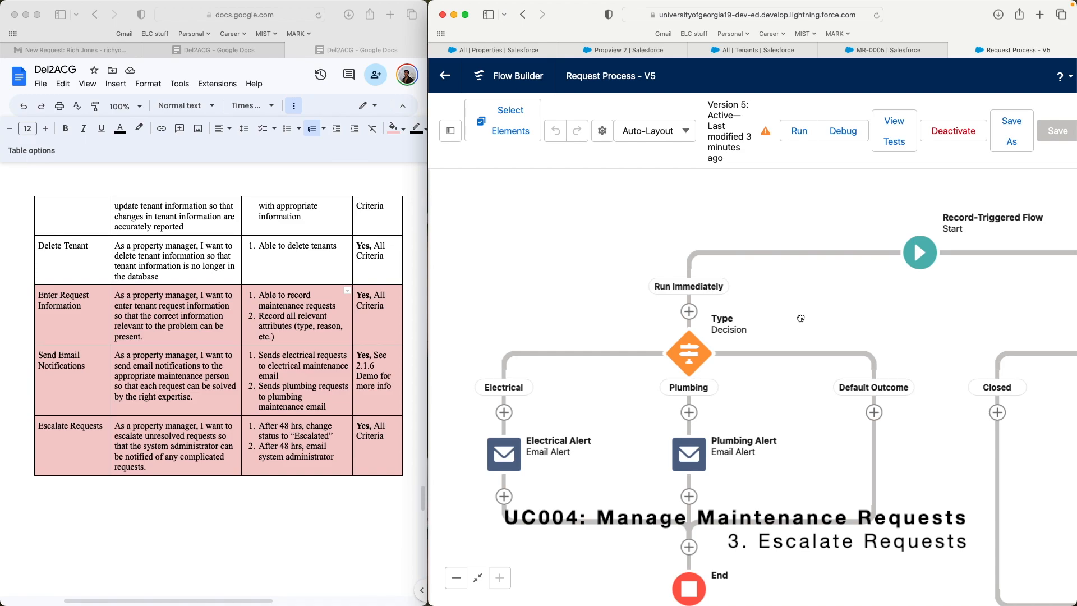
- Highlight the escalate-after-48-hours requirement in the requirements document
left_click(290, 424)
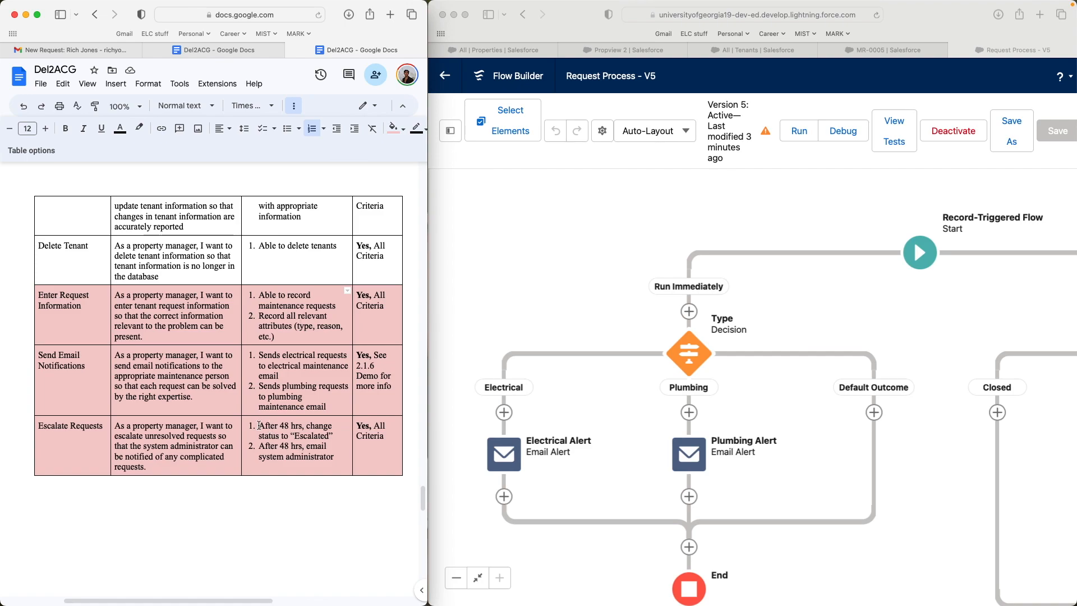
left_click_drag(259, 425, 334, 436)
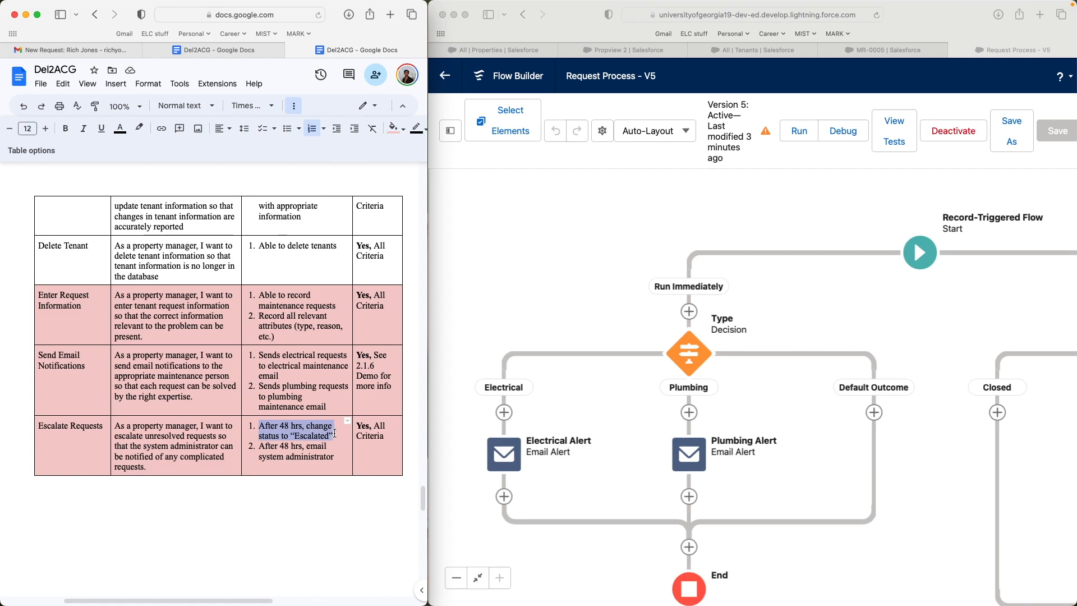
left_click(334, 436)
- Re-save request MR-0005 with Status left as Pending
left_click(883, 50)
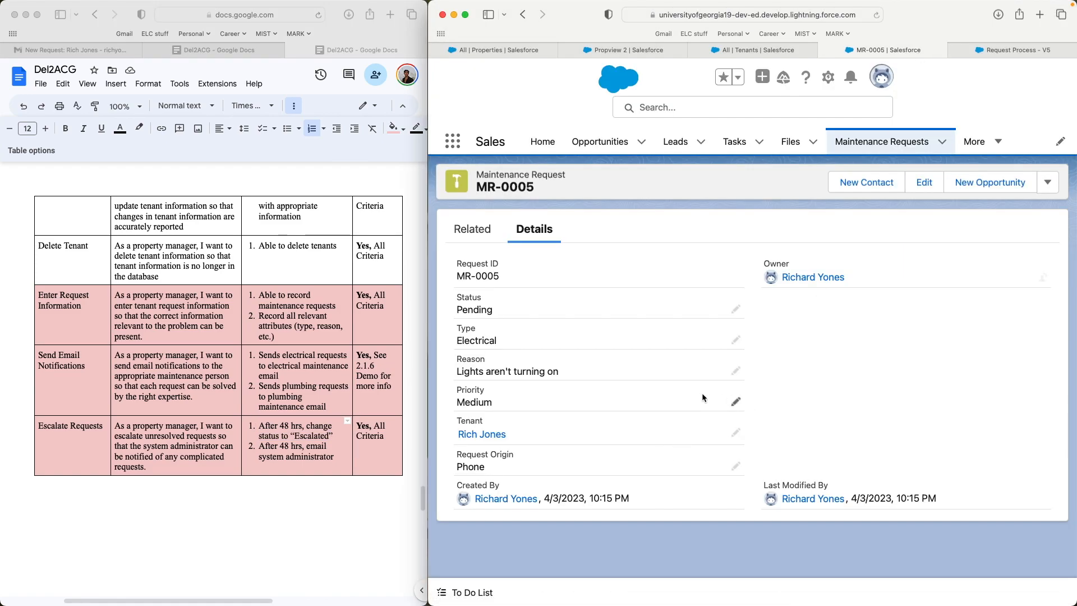
left_click(736, 309)
left_click(729, 324)
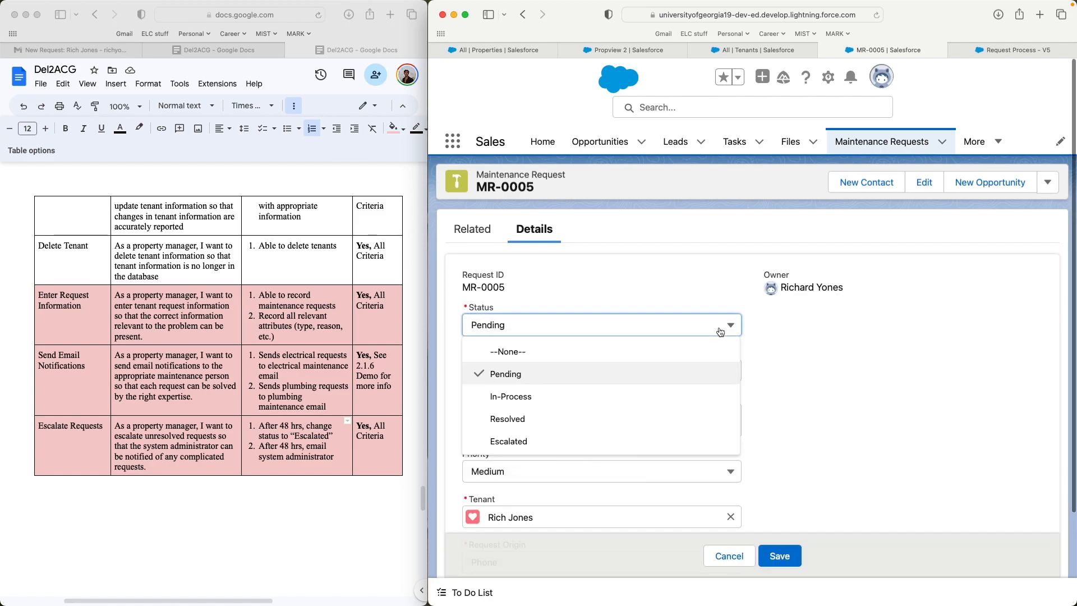
left_click(831, 372)
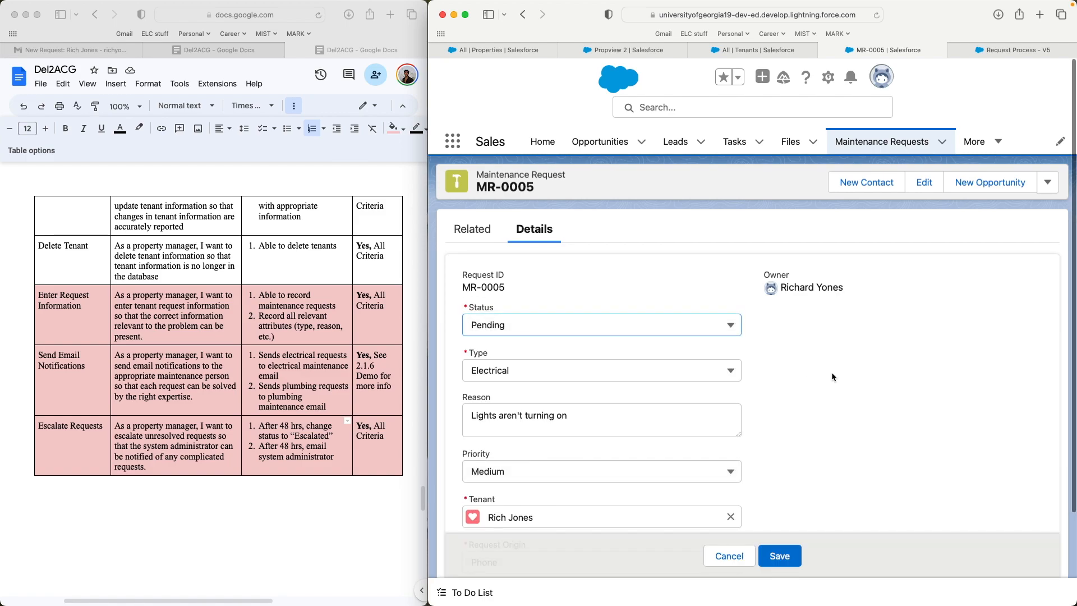
left_click(275, 445)
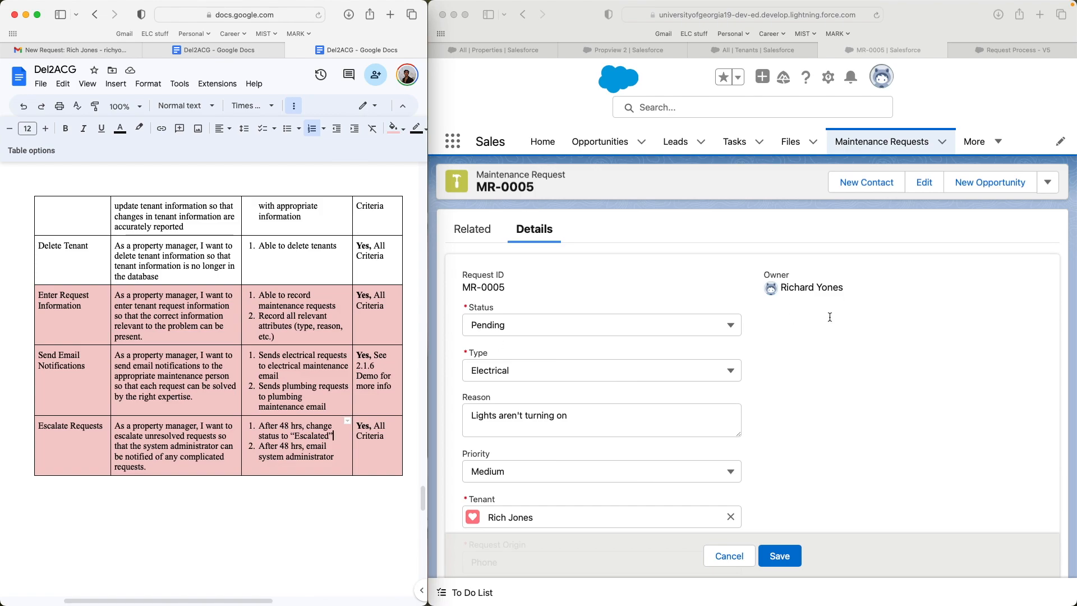
left_click(866, 389)
left_click(776, 557)
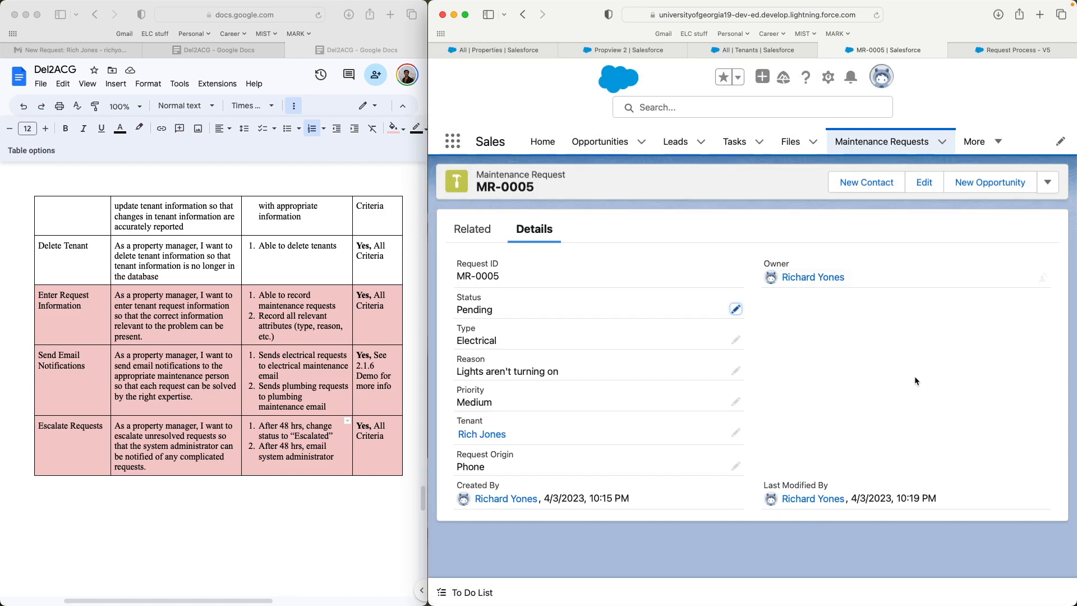
- Pan the Request Process V5 canvas to centre the Escalate Status branch
left_click(1047, 46)
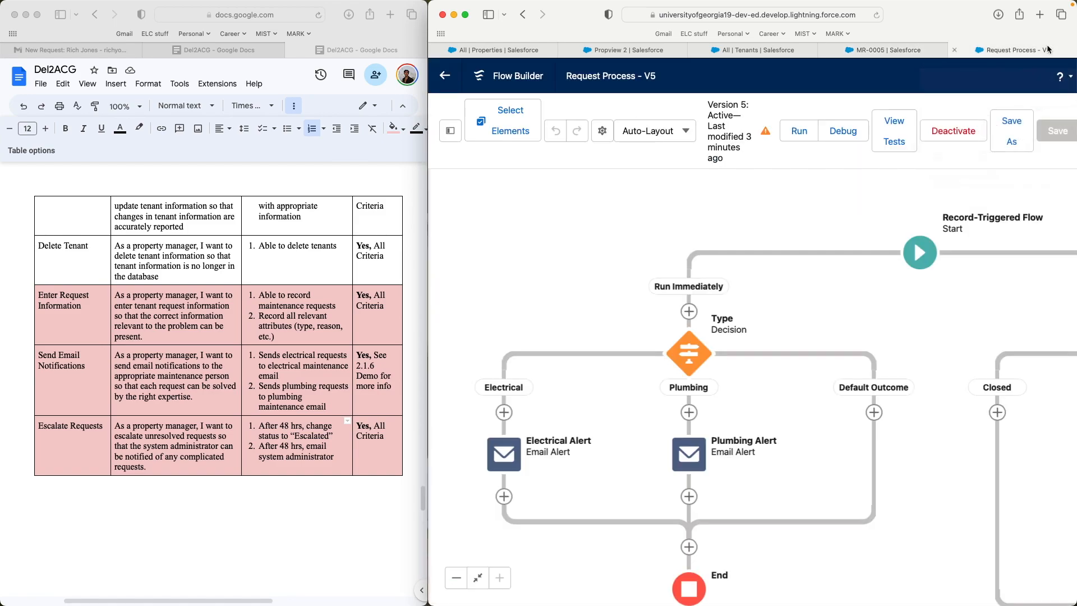
scroll(948, 295, "right", 2)
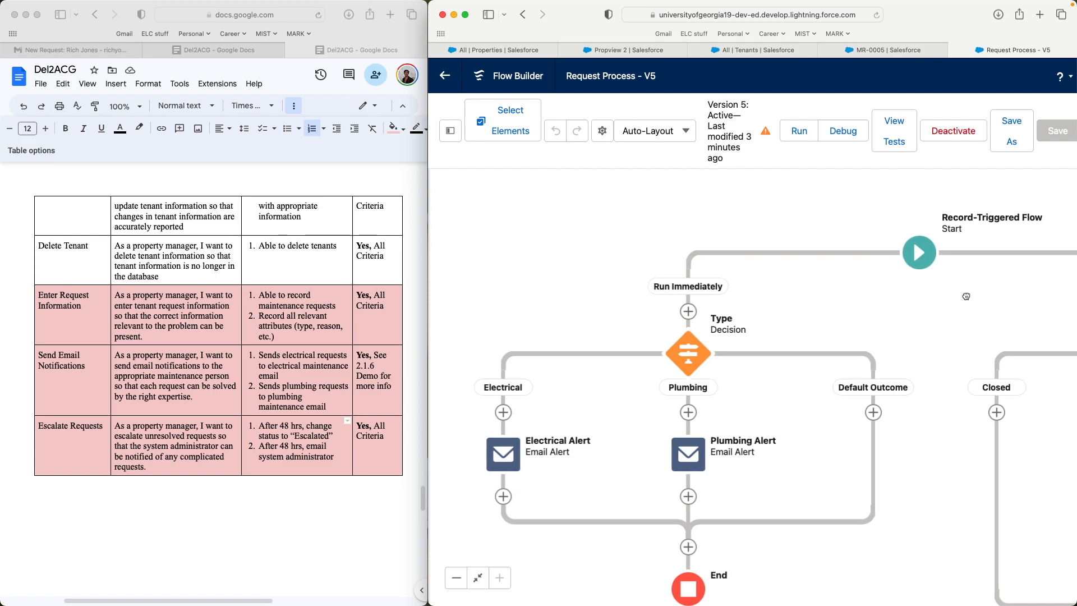
left_click_drag(947, 295, 784, 258)
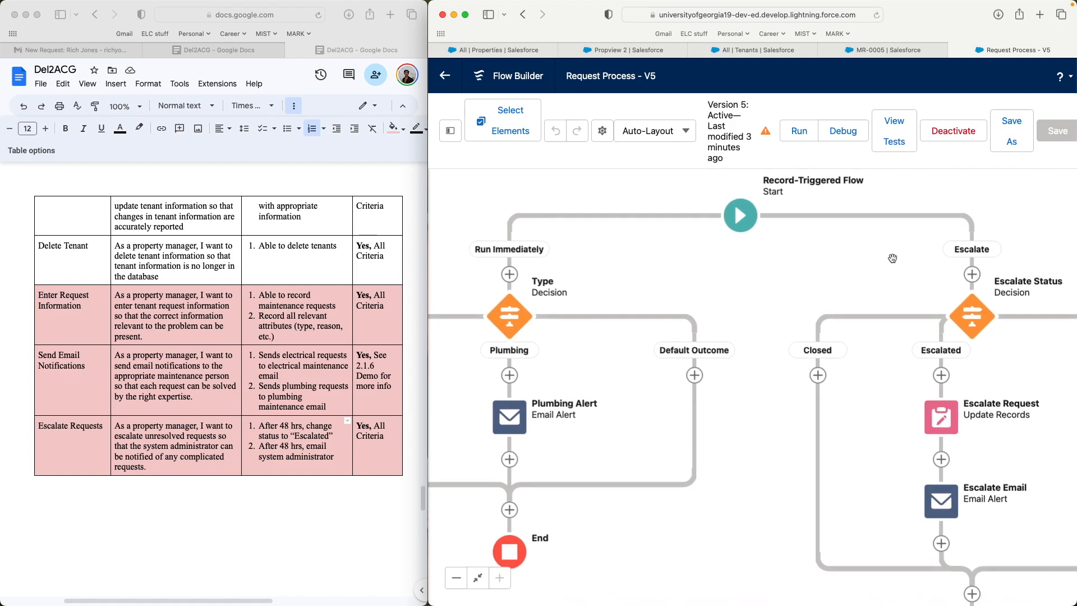
left_click_drag(899, 263, 706, 265)
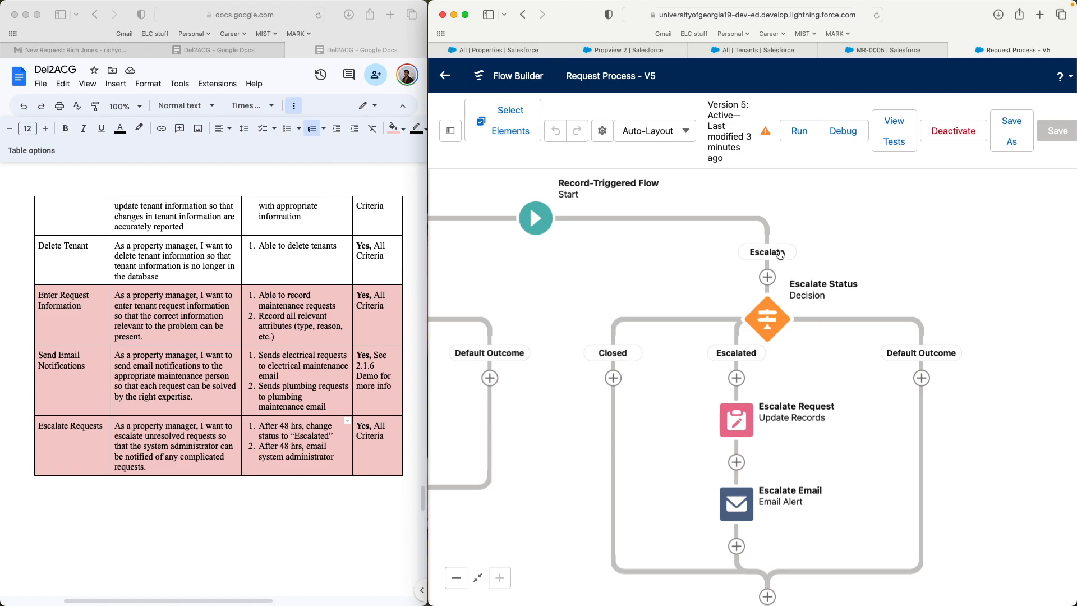
left_click(529, 223)
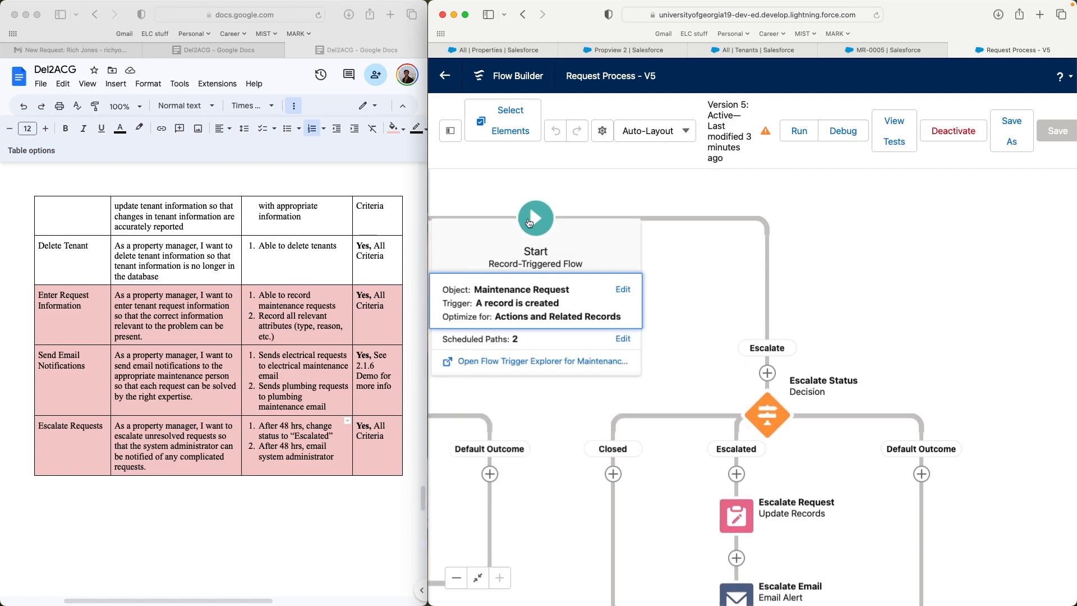
left_click(619, 340)
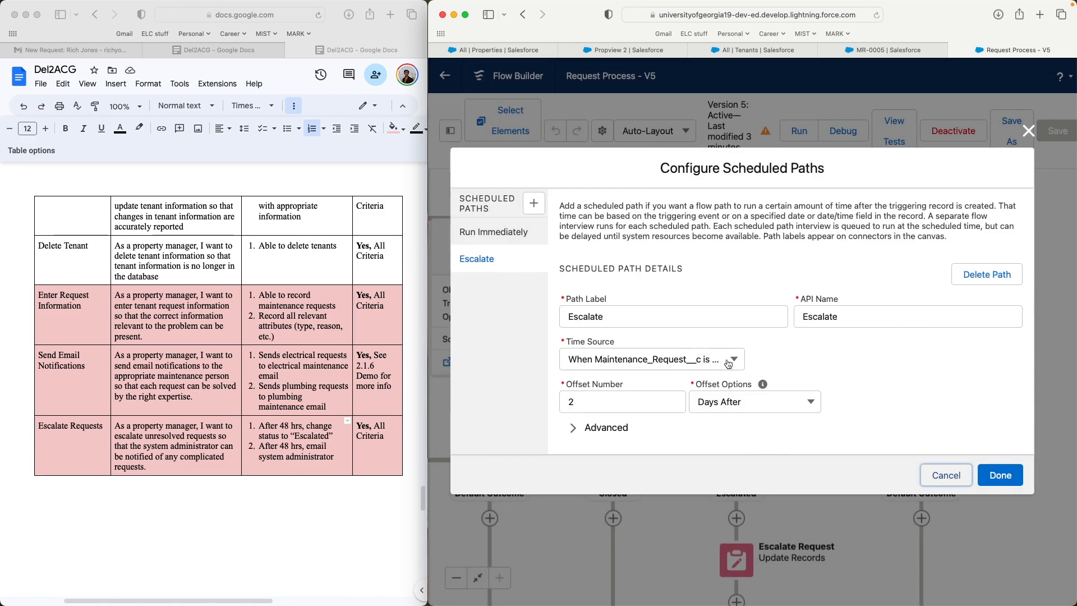
left_click(579, 401)
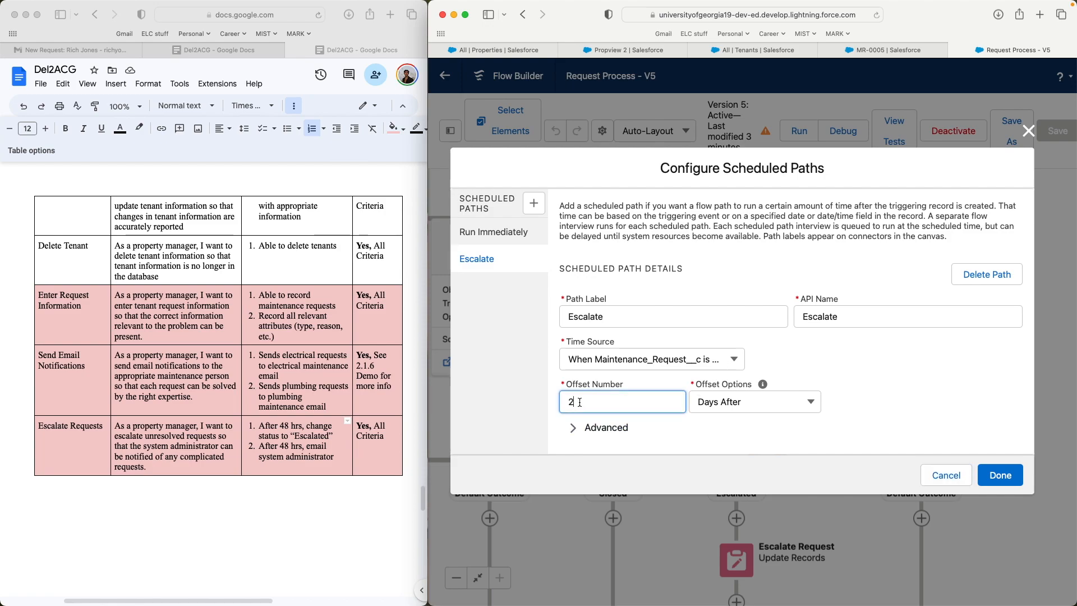
left_click(796, 419)
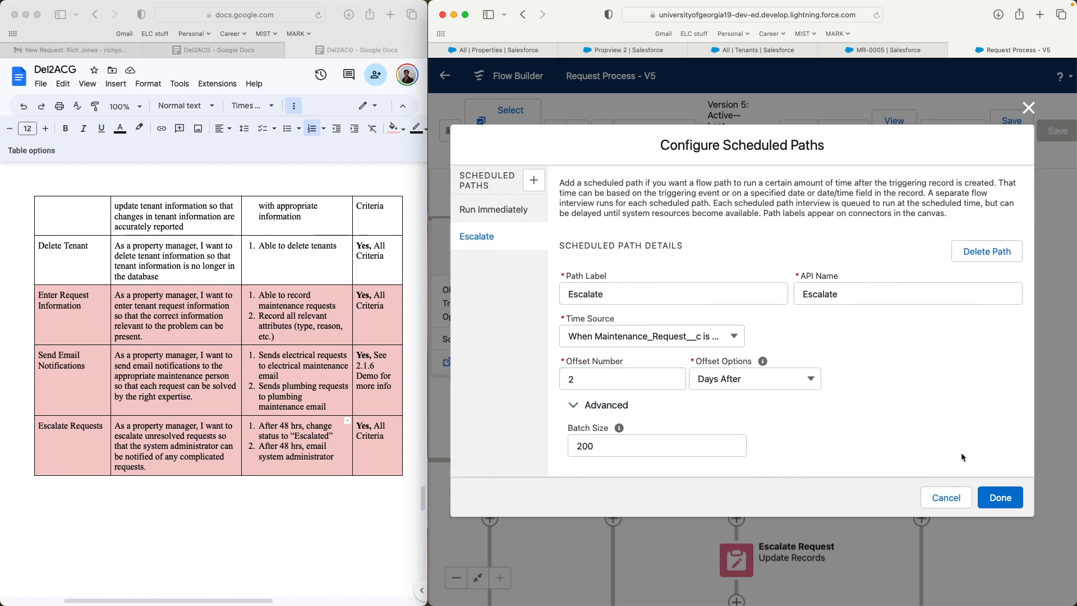
left_click(1015, 505)
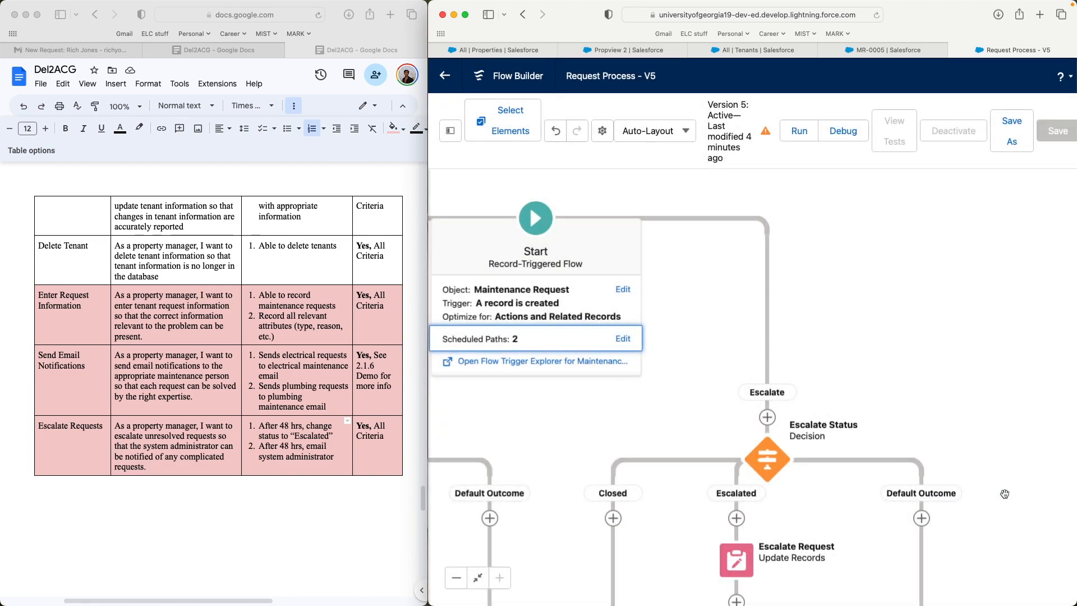
scroll(885, 337, "down", 3)
left_click_drag(996, 319, 929, 278)
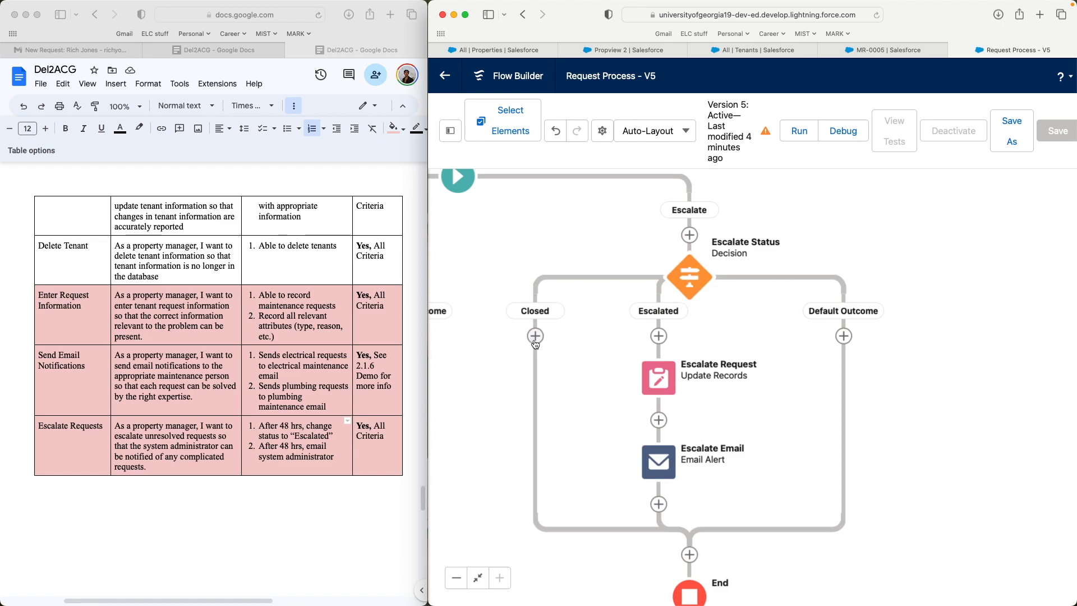
left_click(892, 51)
left_click(735, 309)
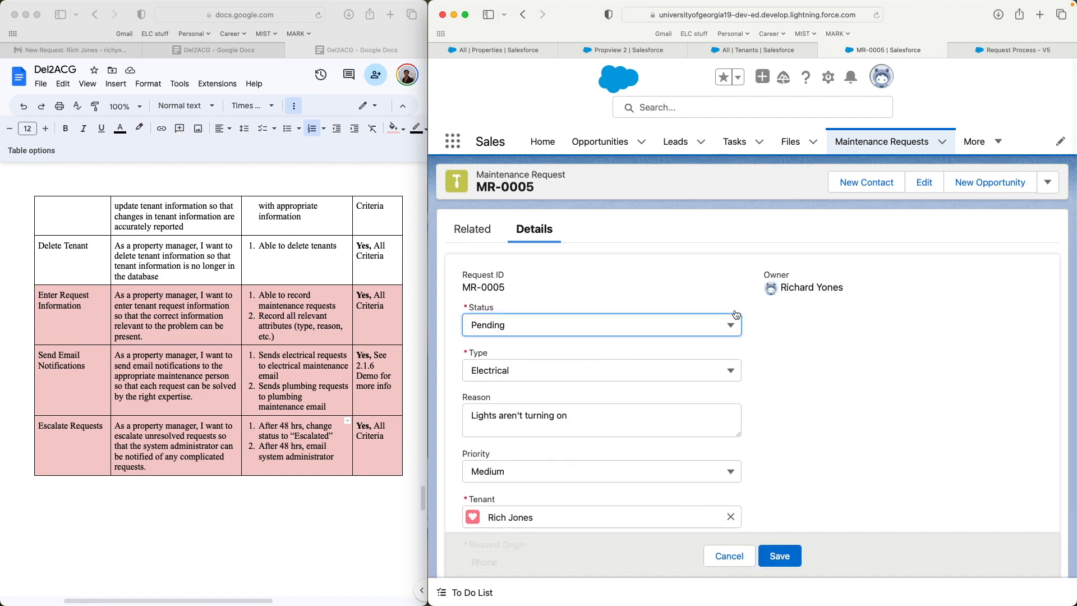
left_click(697, 327)
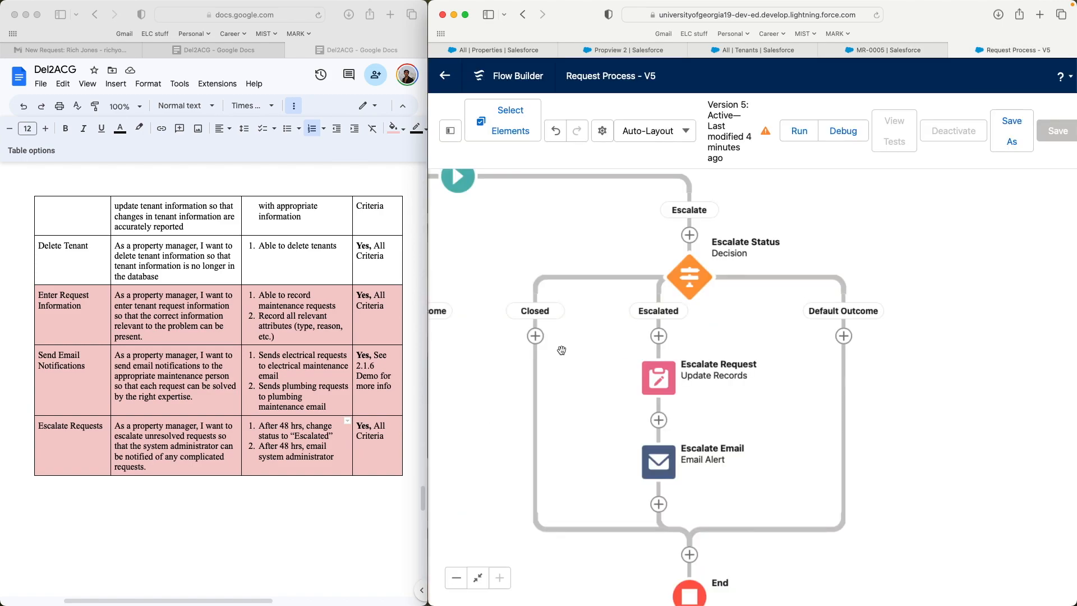
left_click_drag(751, 315, 735, 287)
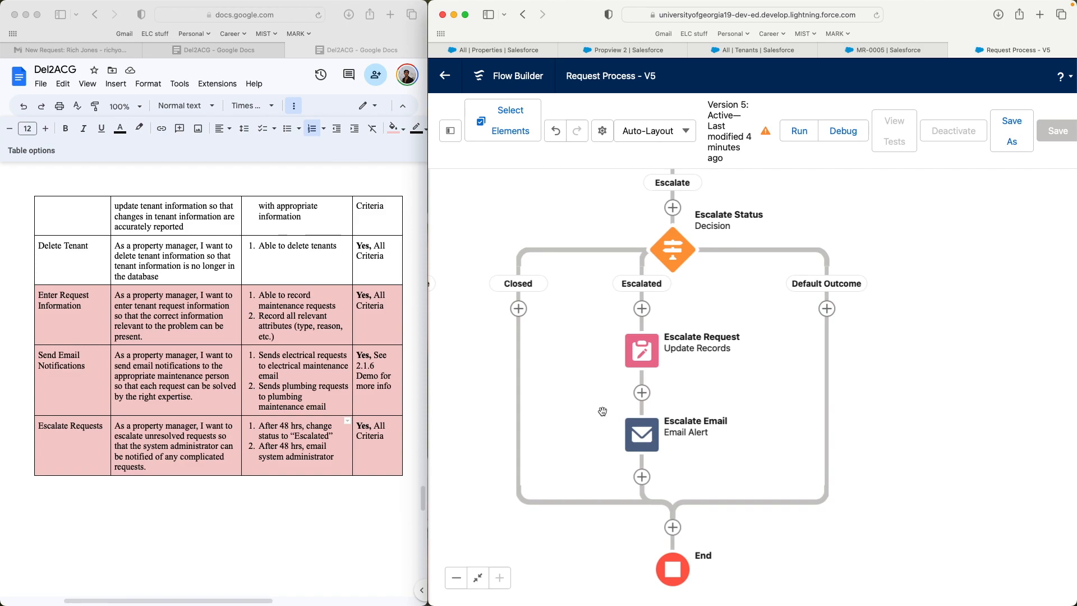
left_click_drag(784, 327, 767, 364)
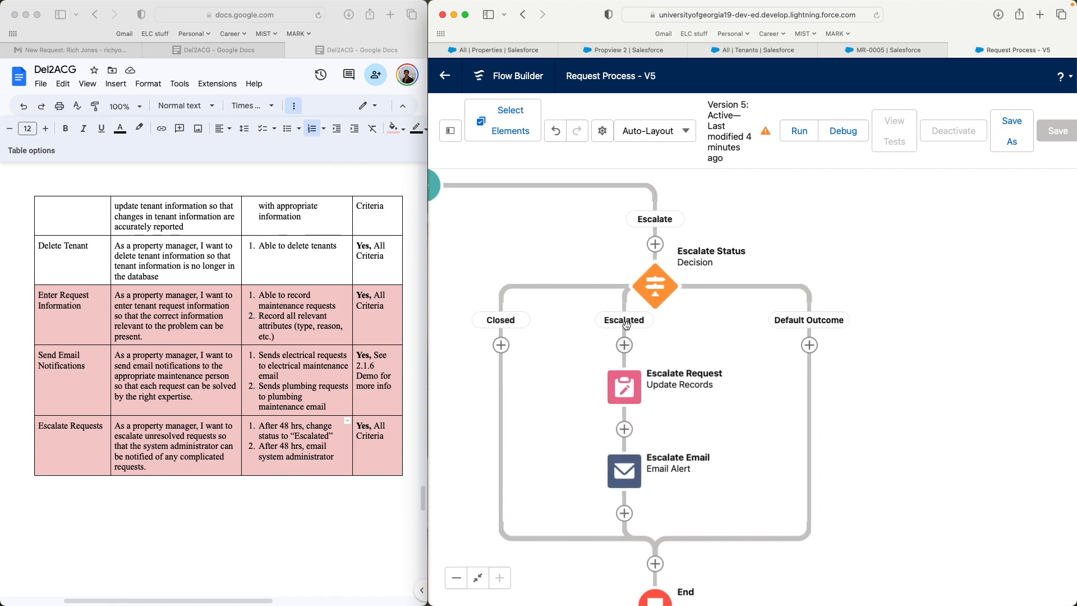
left_click(655, 287)
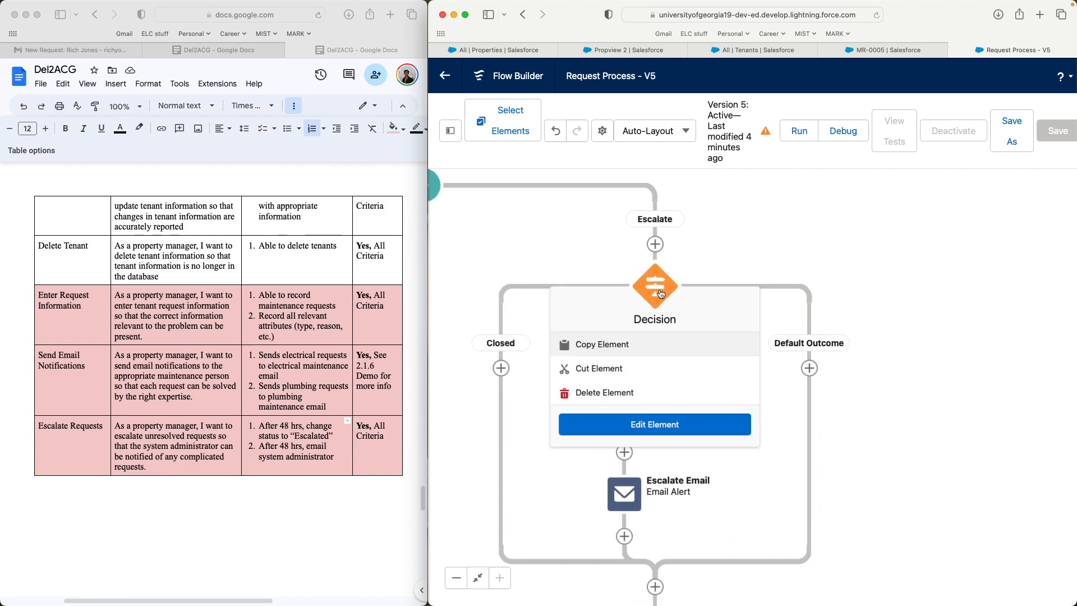
left_click(620, 427)
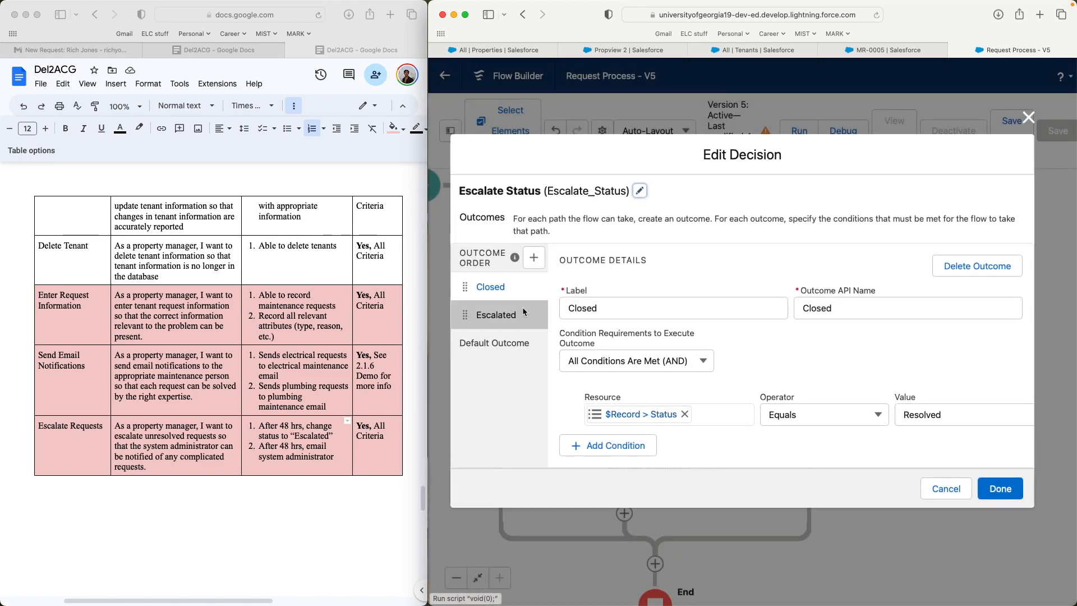
left_click(496, 293)
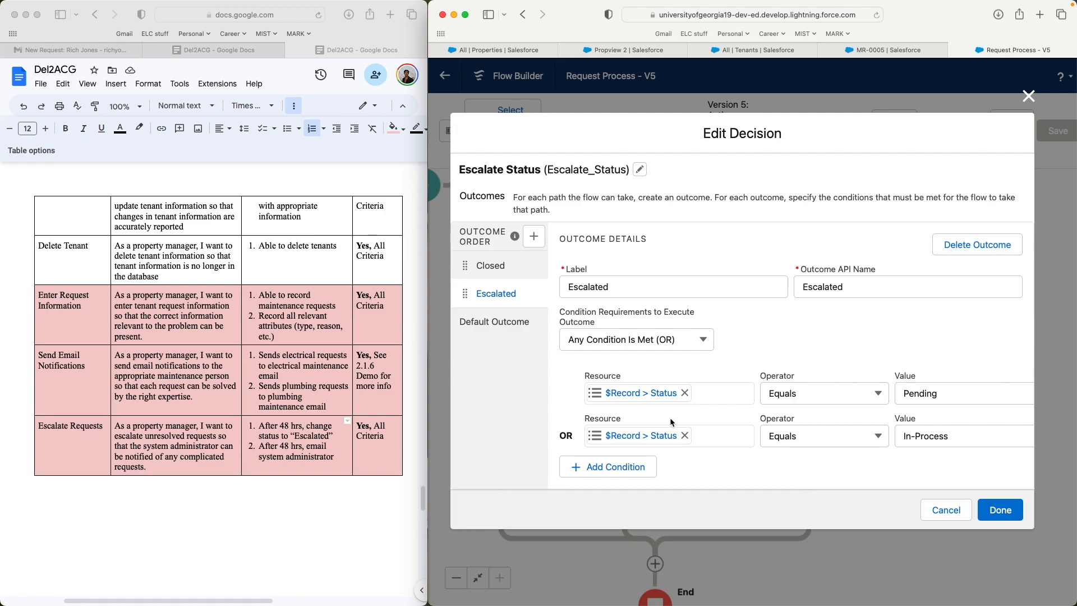
left_click(1000, 509)
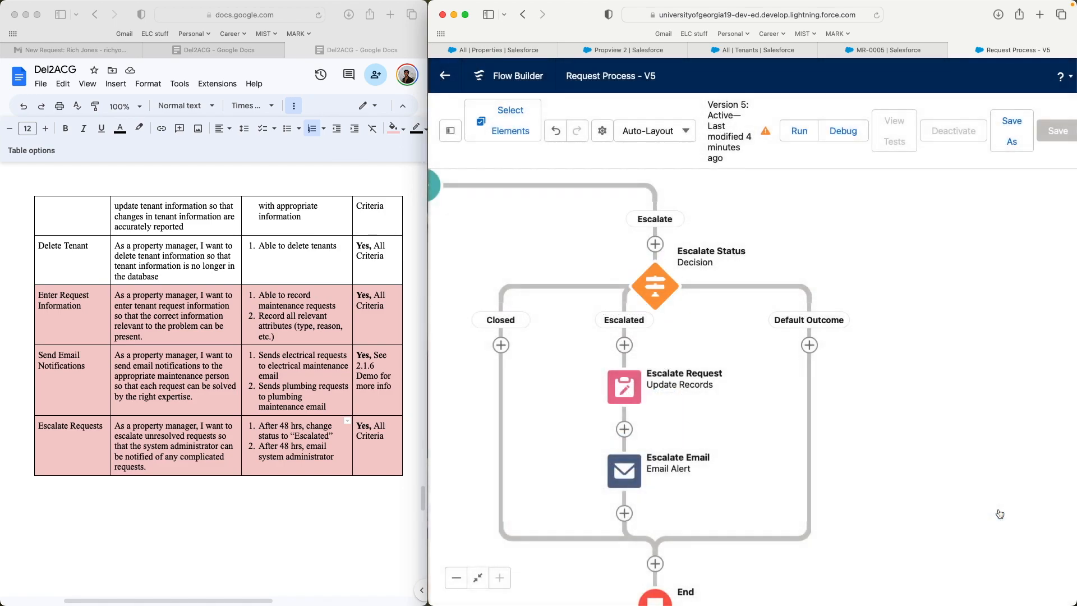
scroll(712, 423, "down", 2)
left_click(630, 344)
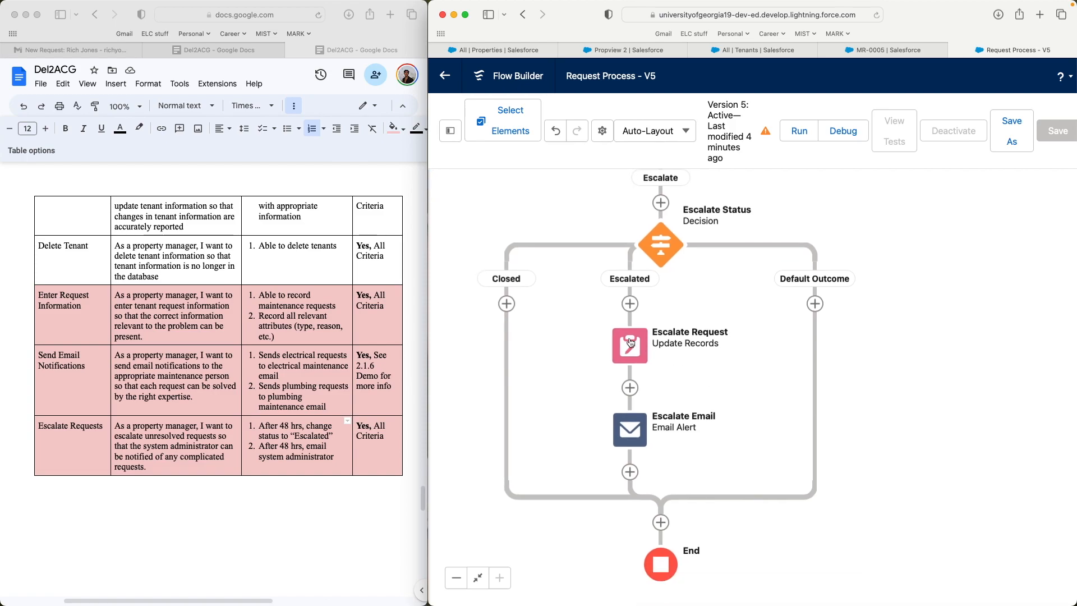
left_click(592, 512)
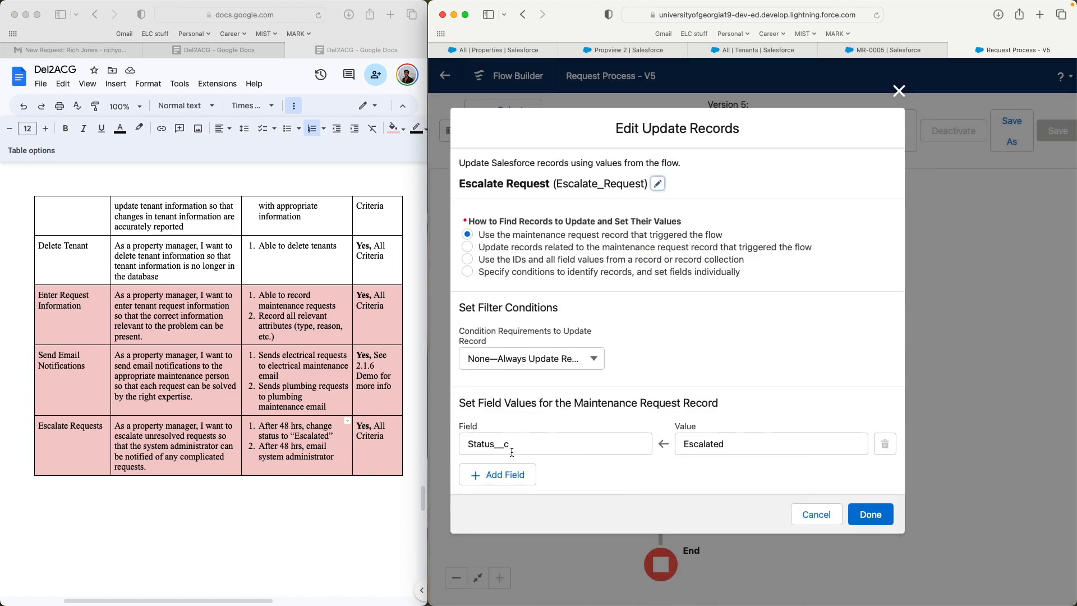
left_click(871, 514)
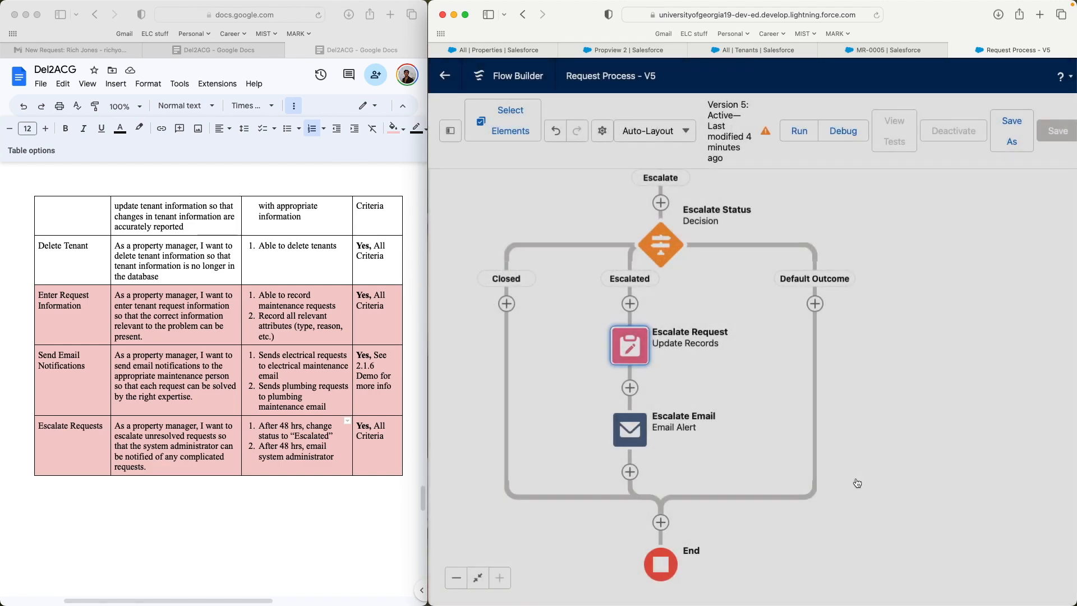
scroll(845, 408, "down", 1)
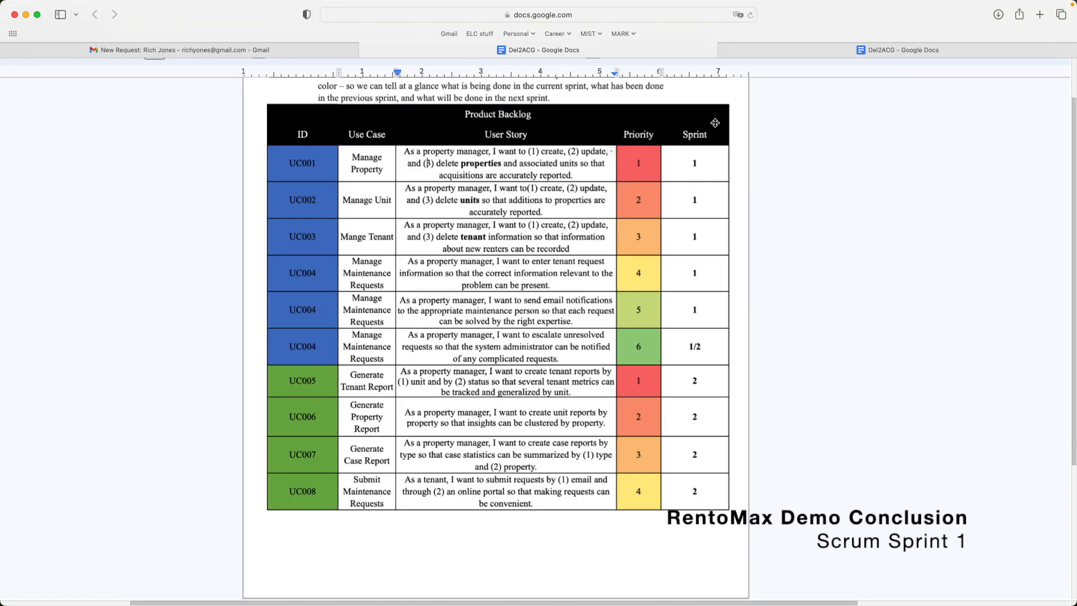
- Select the use case words Manage, Manage Unit, Mange and Maintenance in UC001–UC004's cells
double_click(361, 159)
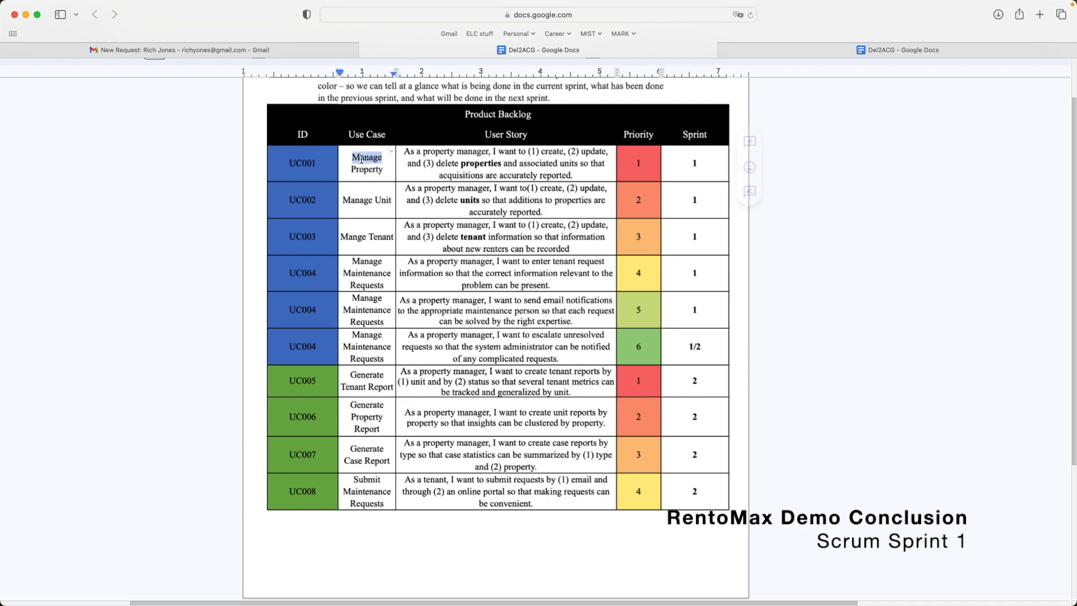
triple_click(367, 202)
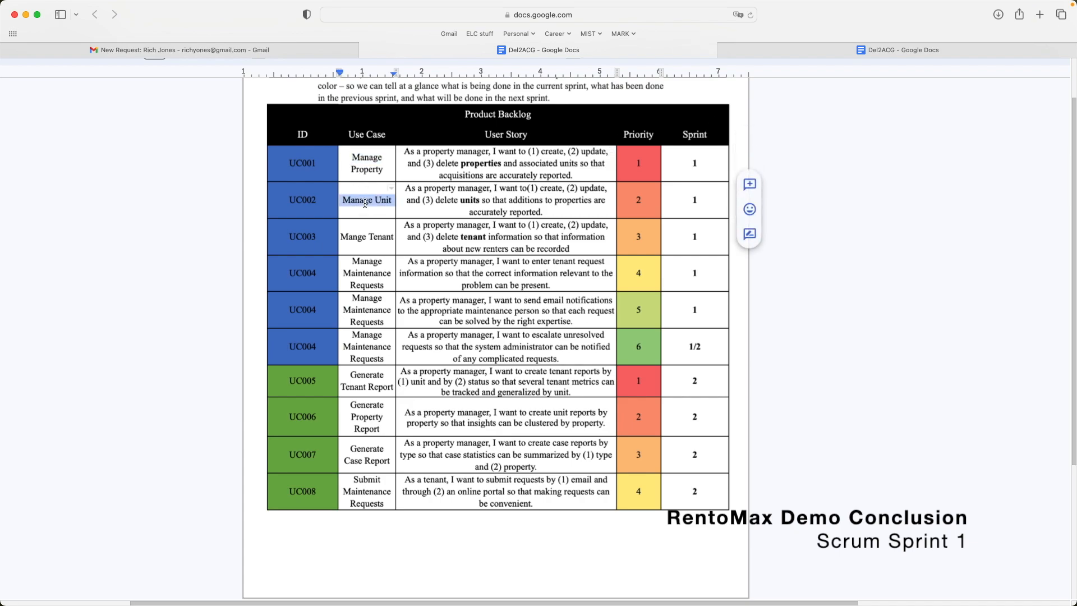
double_click(362, 238)
double_click(365, 273)
left_click(363, 276)
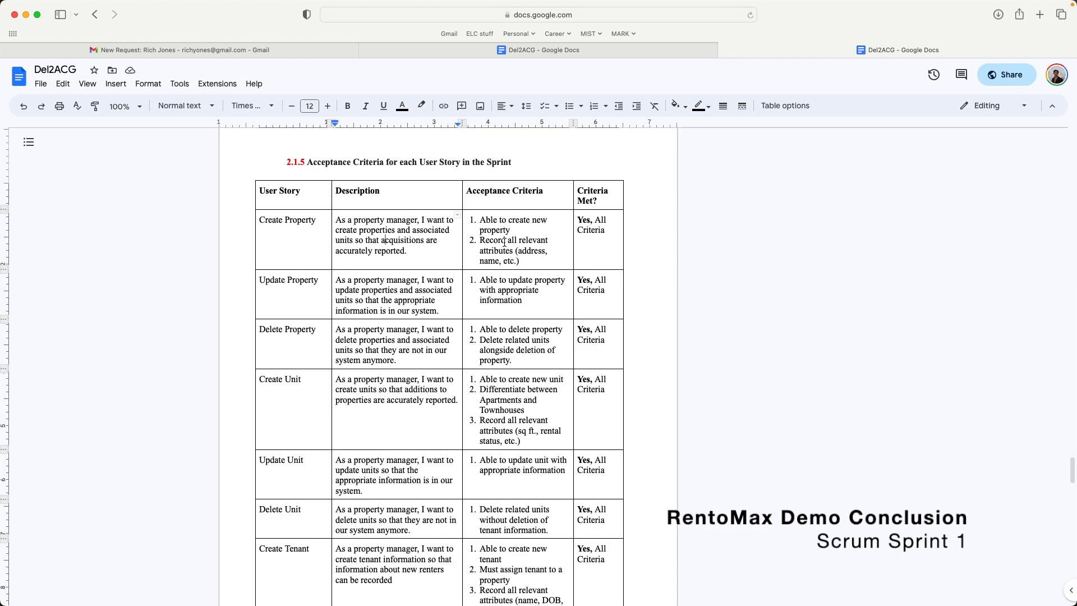
- Scroll down the acceptance criteria and highlight the Send Email Notifications criteria note
scroll(505, 243, "down", 10)
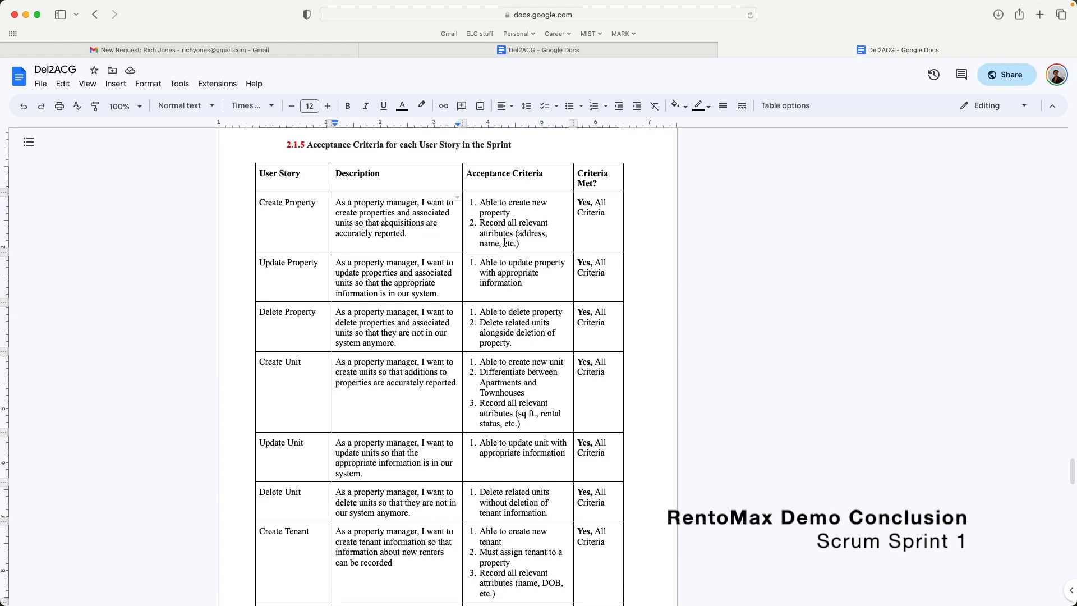
scroll(504, 242, "down", 11)
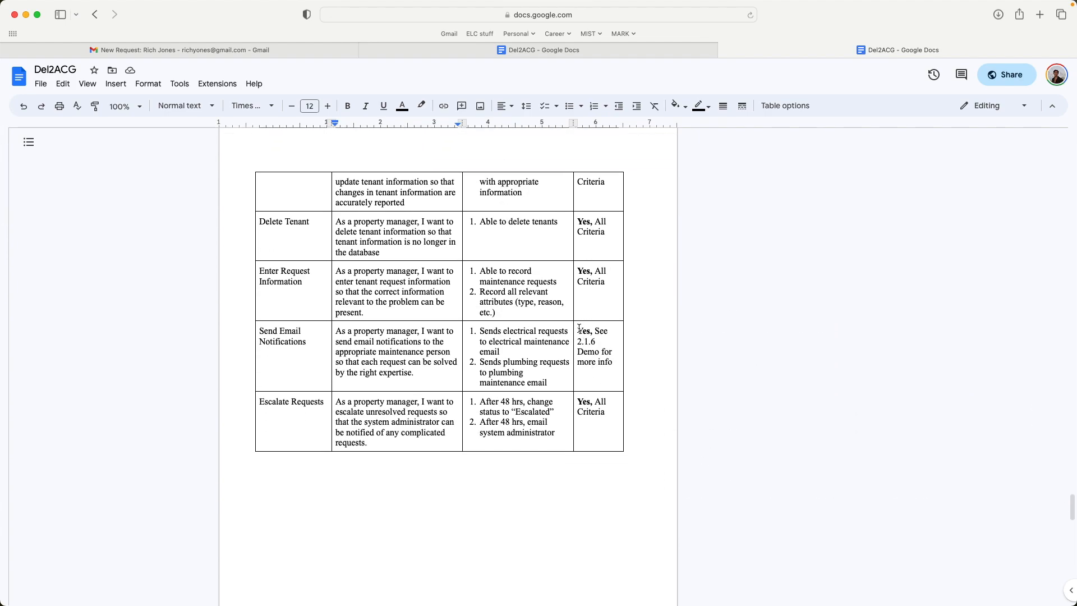
left_click_drag(579, 328, 613, 362)
left_click(603, 356)
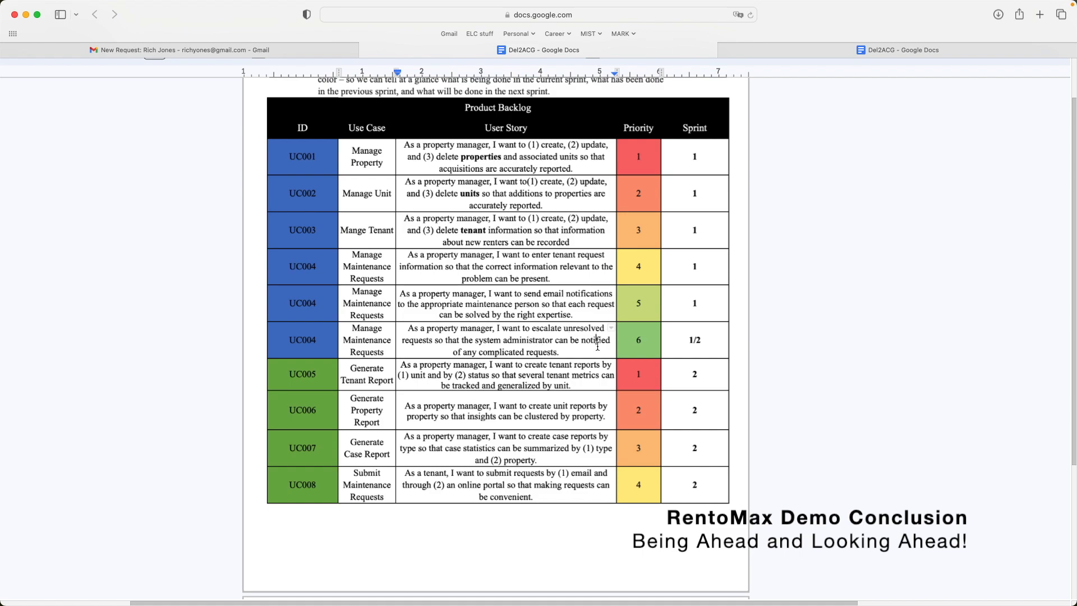
left_click(643, 342)
left_click(697, 339)
left_click_drag(700, 338, 688, 337)
left_click(687, 337)
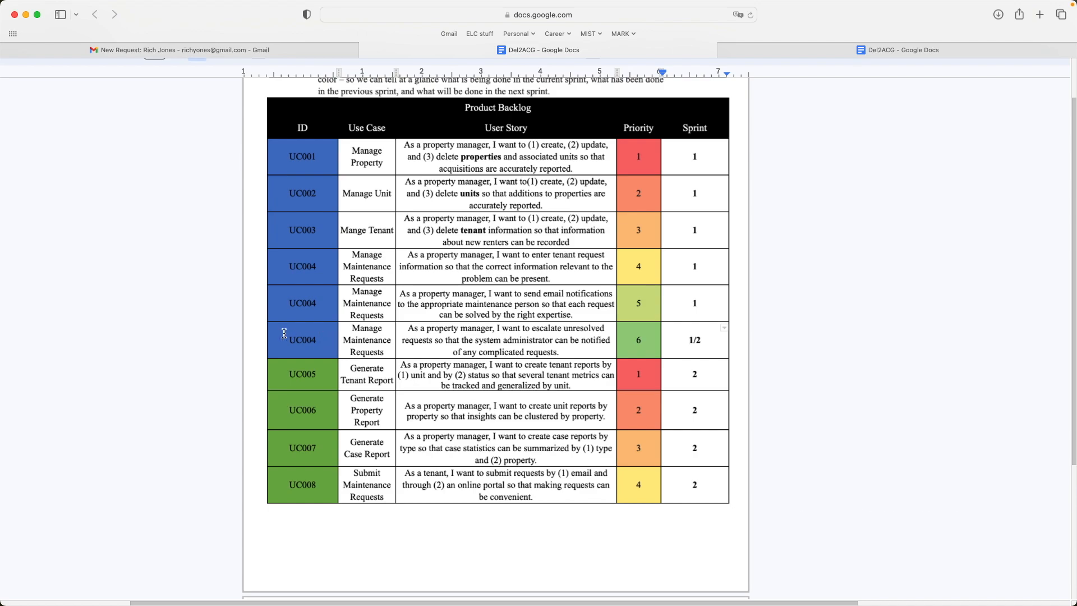
left_click_drag(284, 338, 707, 346)
left_click(707, 346)
scroll(613, 327, "down", 1)
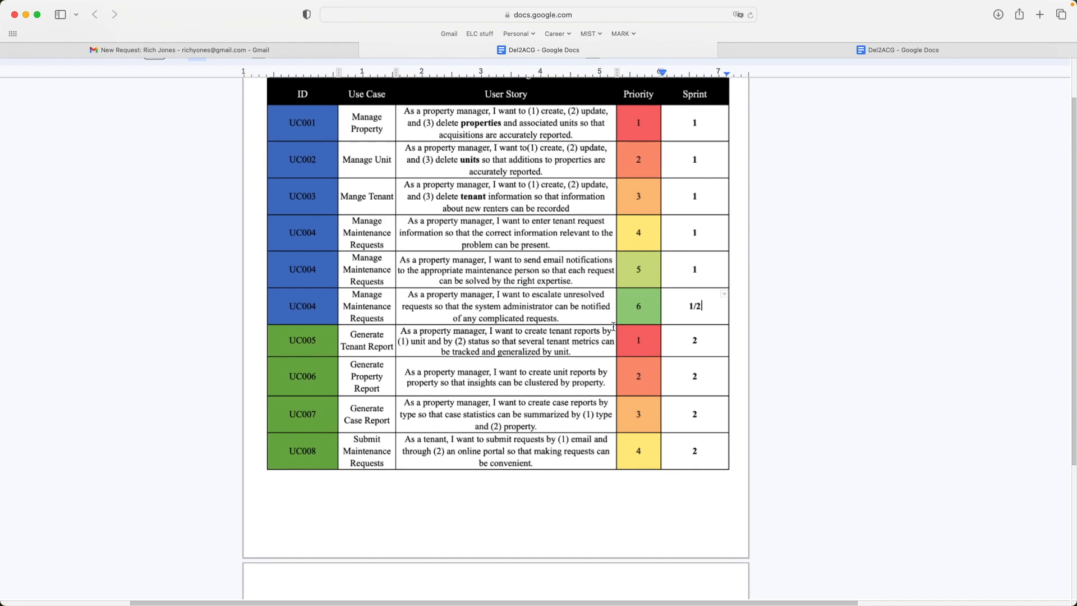
scroll(311, 313, "down", 1)
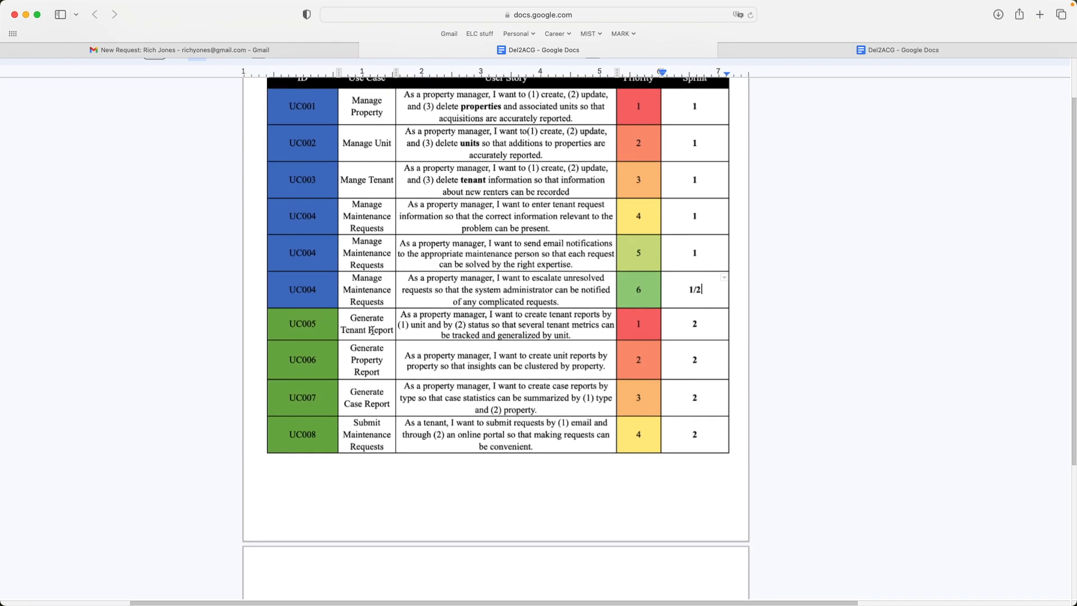
scroll(354, 324, "down", 2)
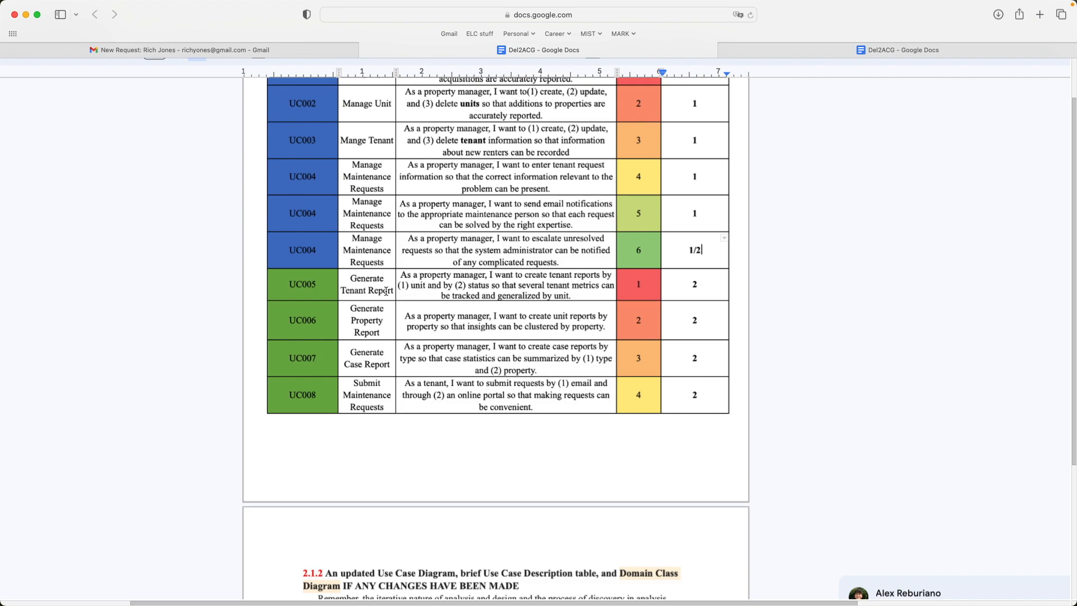
scroll(386, 291, "up", 2)
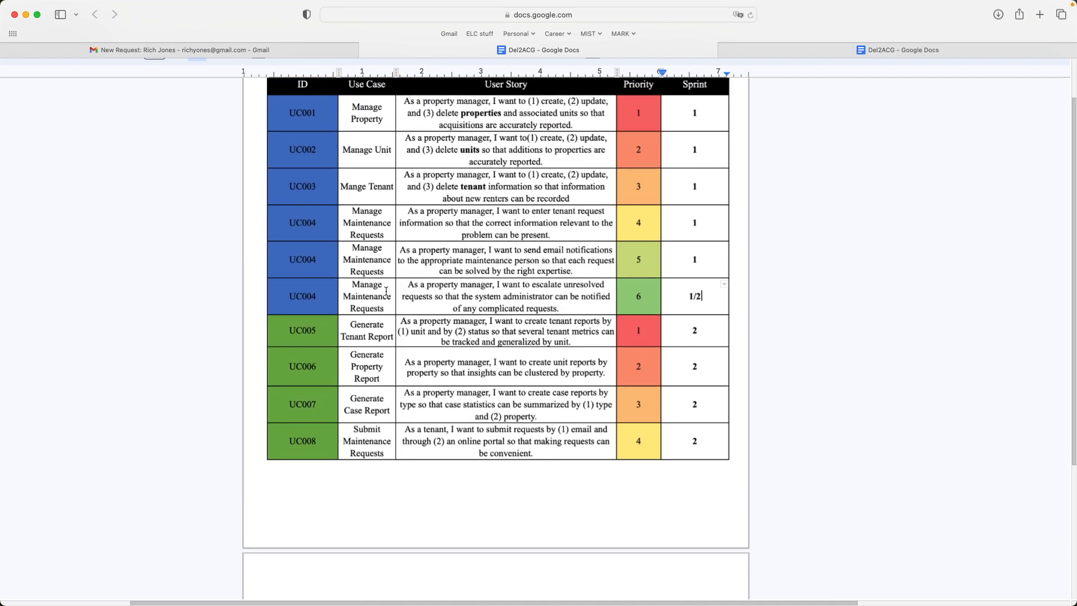